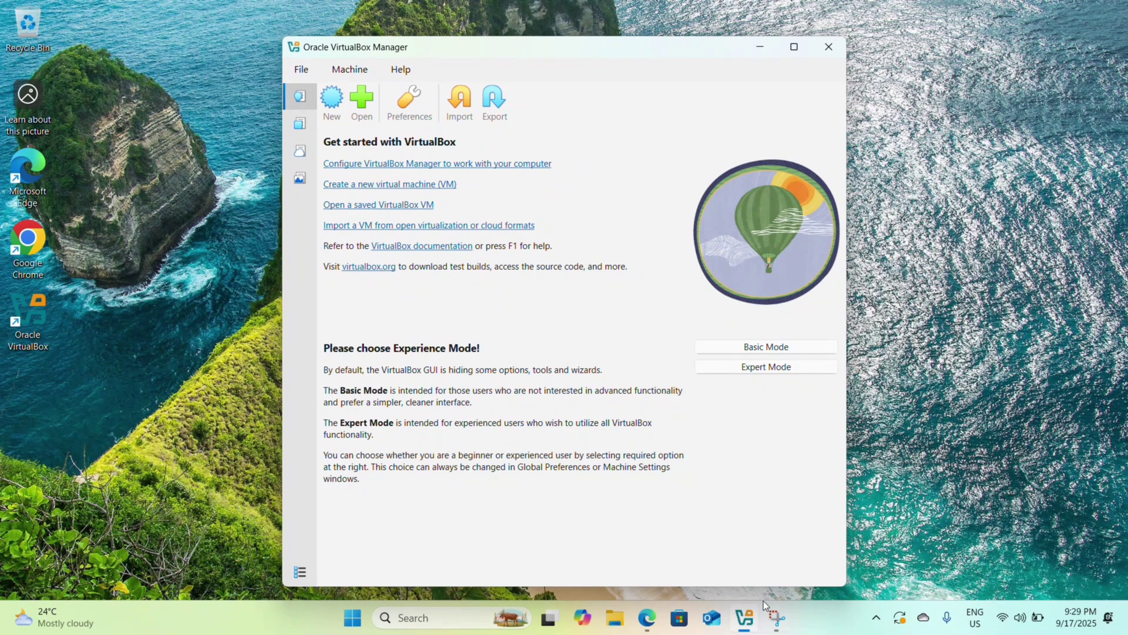
Search Bing for 'windows 11 iso' and open Microsoft's Download Windows 11 page.
left_click(647, 617)
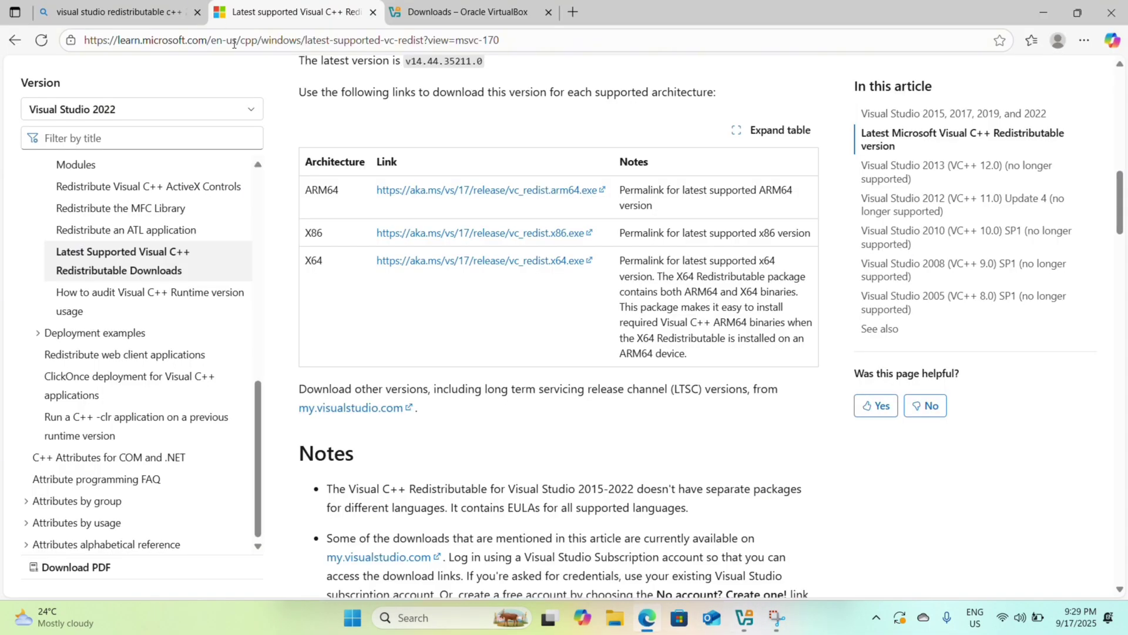
left_click(162, 6)
type("w")
type("ind")
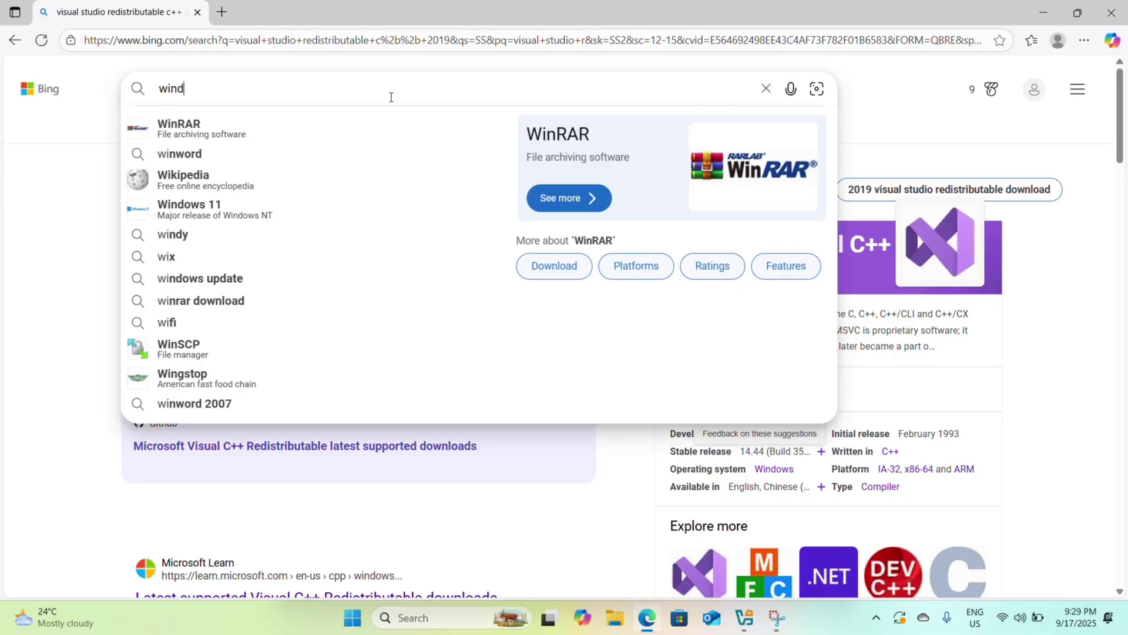
type("ows 11 iso")
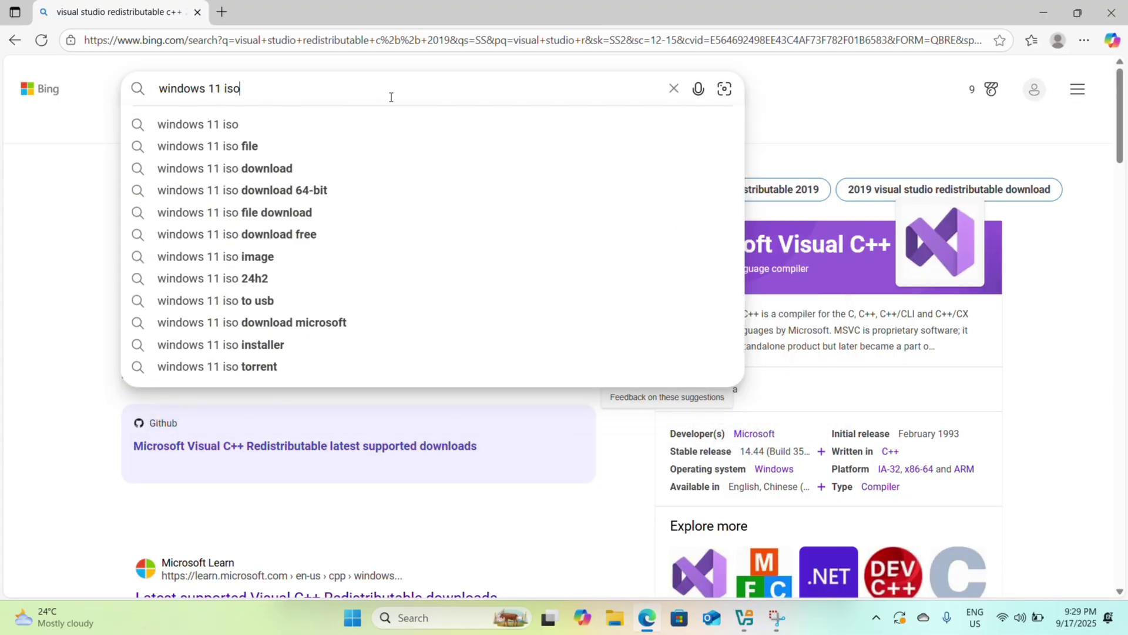
key("Return")
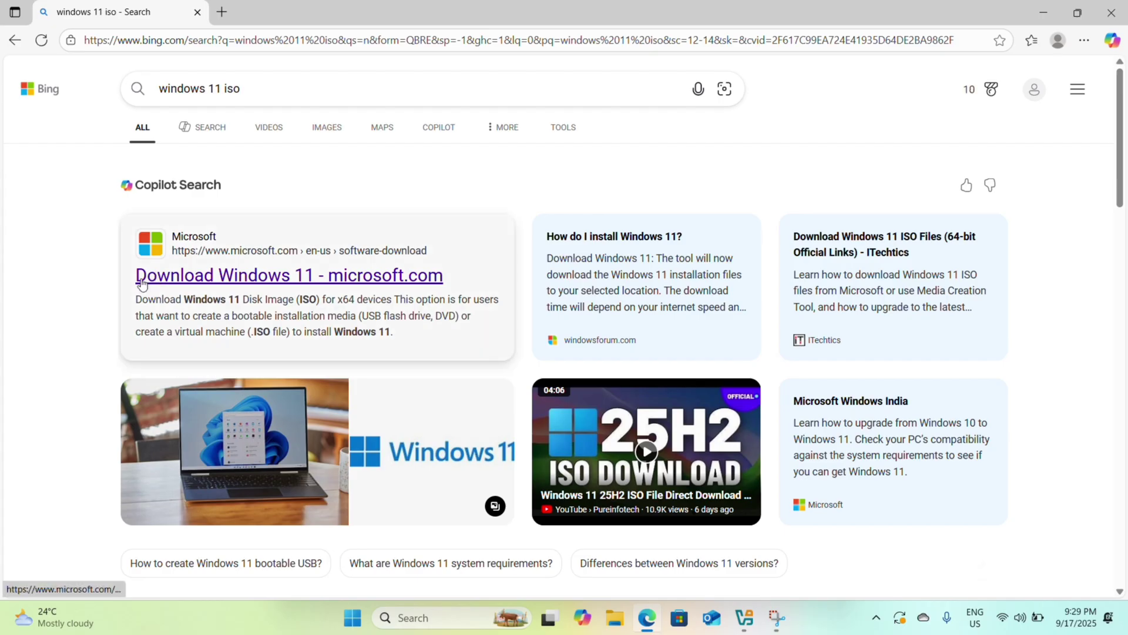
left_click(142, 282)
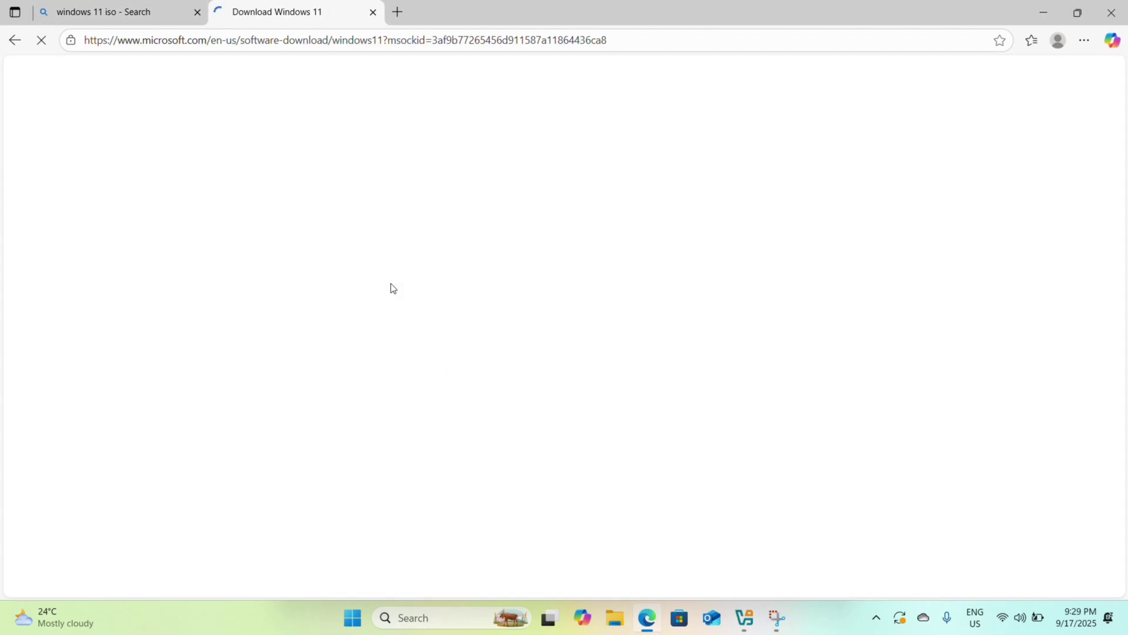
Select the multi-edition Windows 11 ISO for x64 devices and confirm it.
scroll(391, 284, "down", 5)
scroll(391, 288, "down", 7)
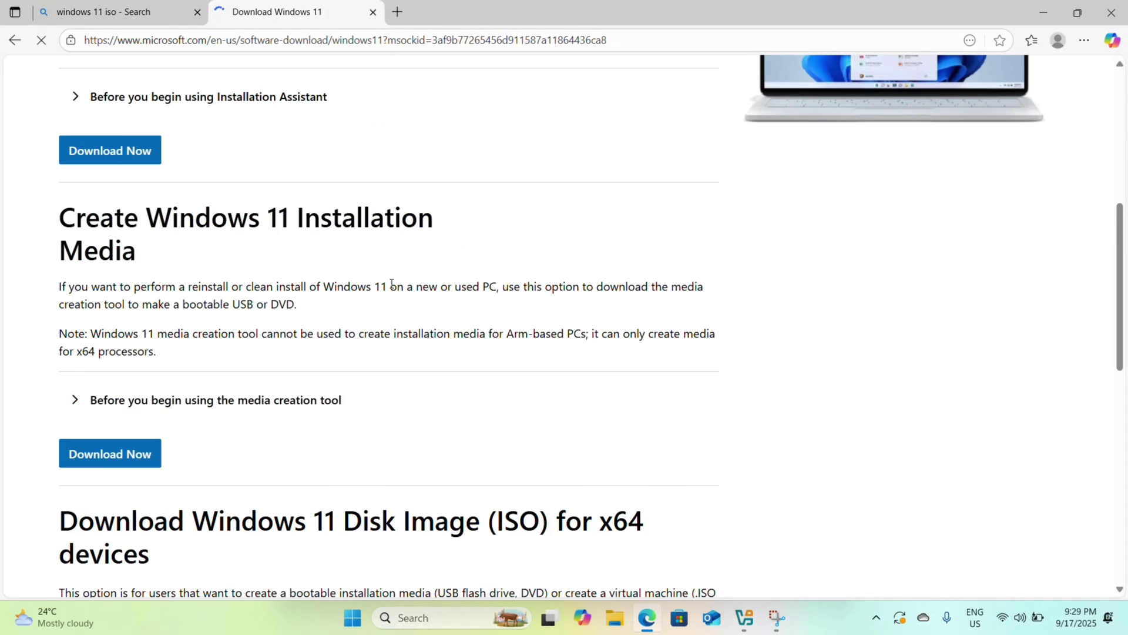
left_click_drag(550, 241, 59, 226)
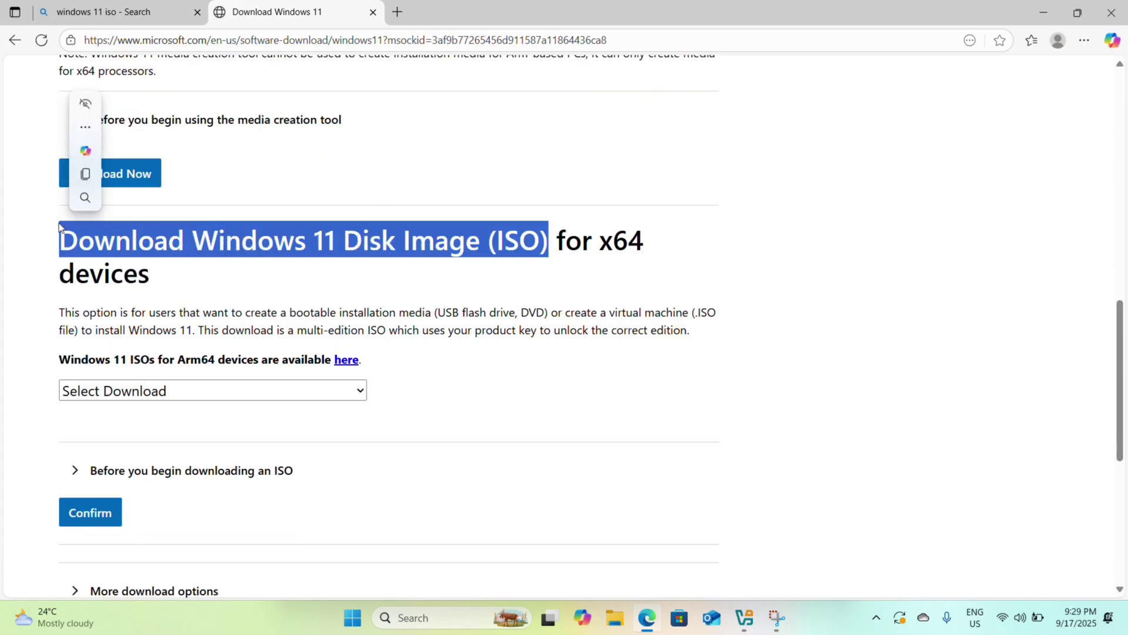
left_click(229, 274)
left_click(124, 395)
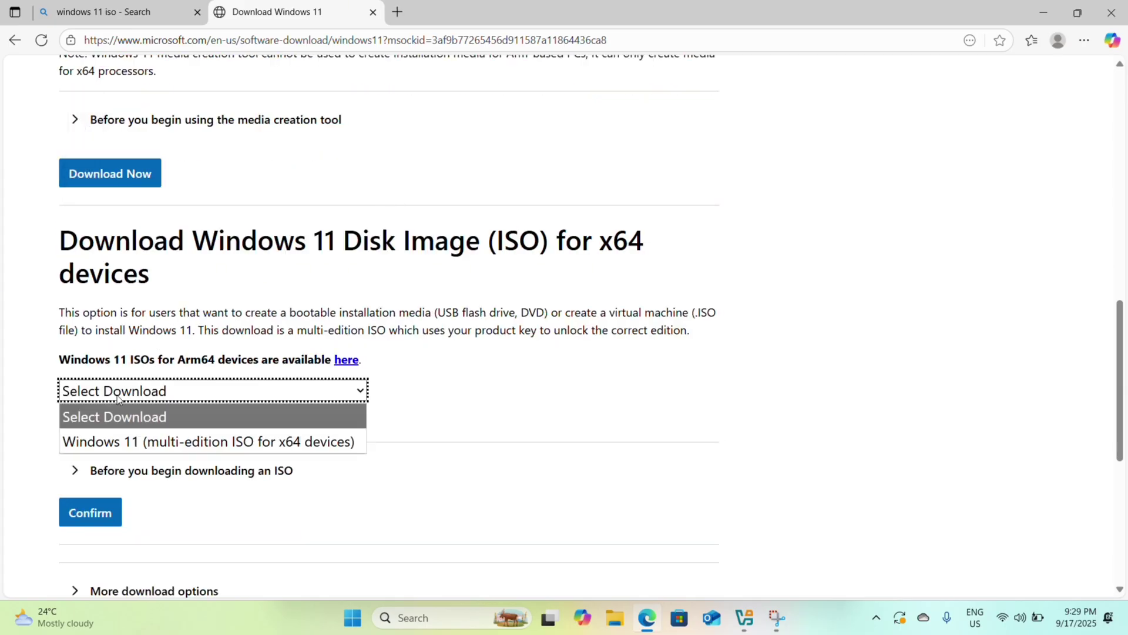
left_click(92, 436)
left_click(92, 503)
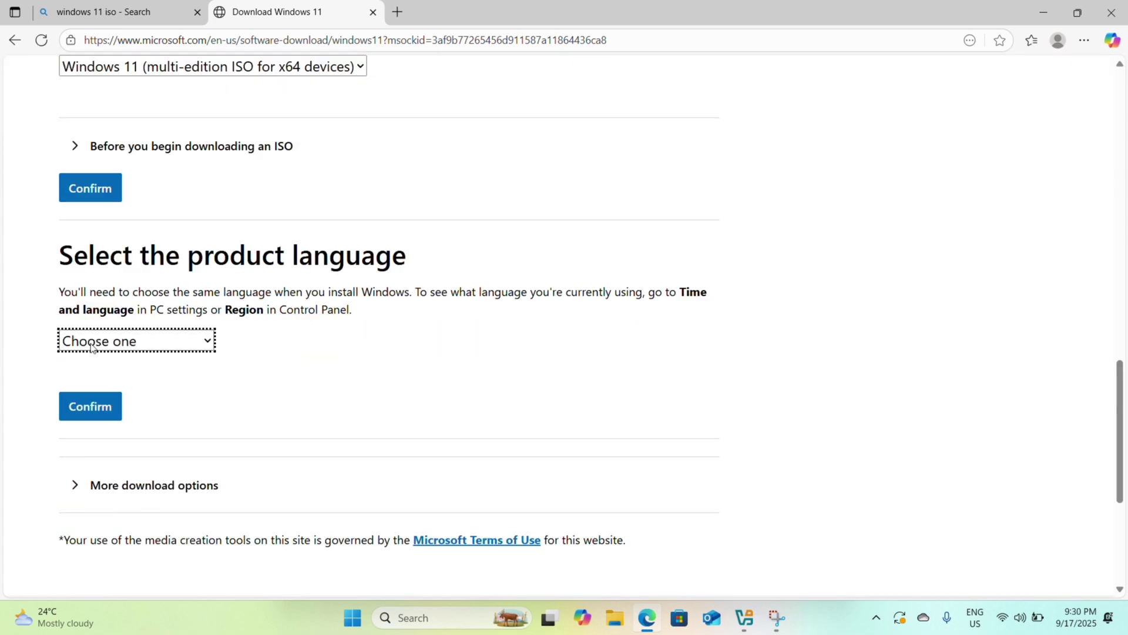
Choose English International as the product language and start the 64-bit ISO download.
left_click(91, 347)
scroll(77, 270, "down", 1)
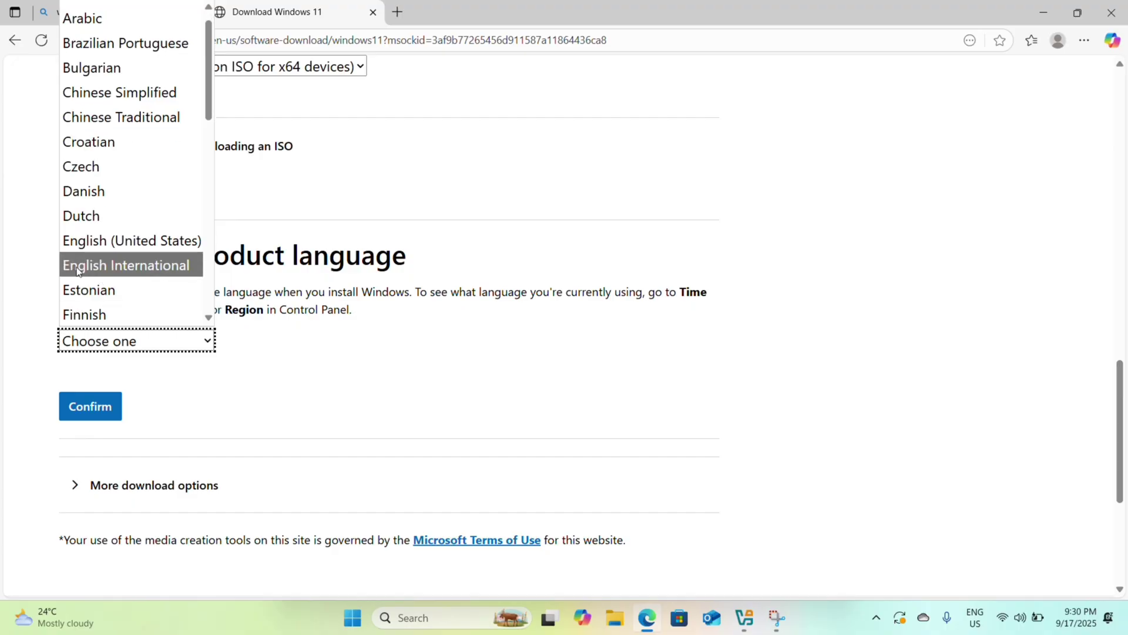
left_click(77, 270)
left_click(87, 404)
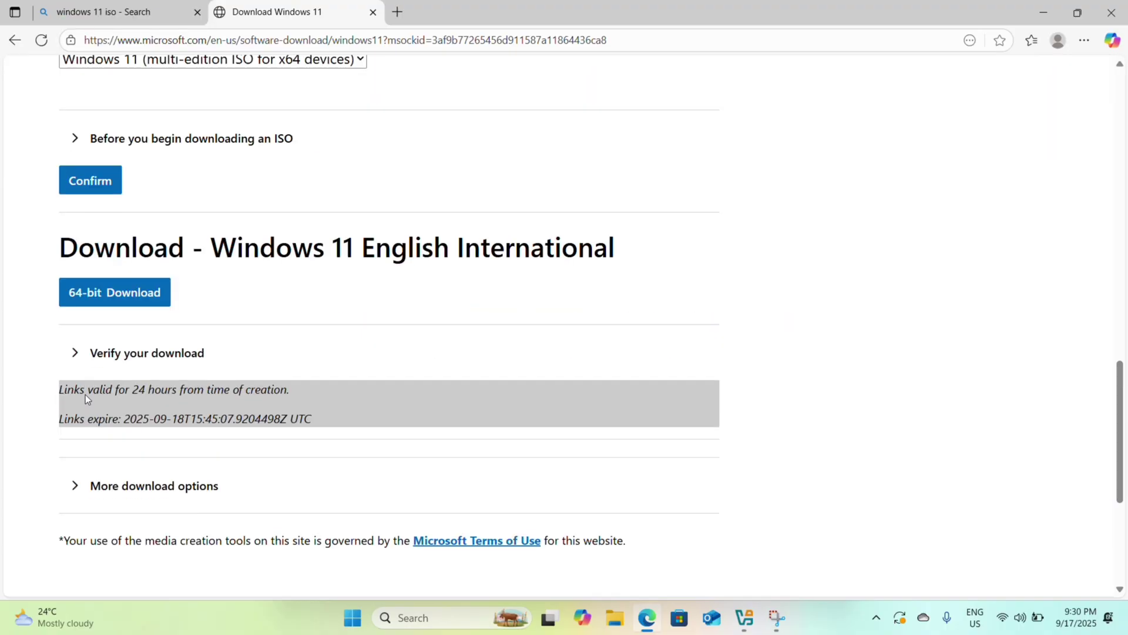
scroll(113, 345, "down", 3)
scroll(111, 220, "up", 2)
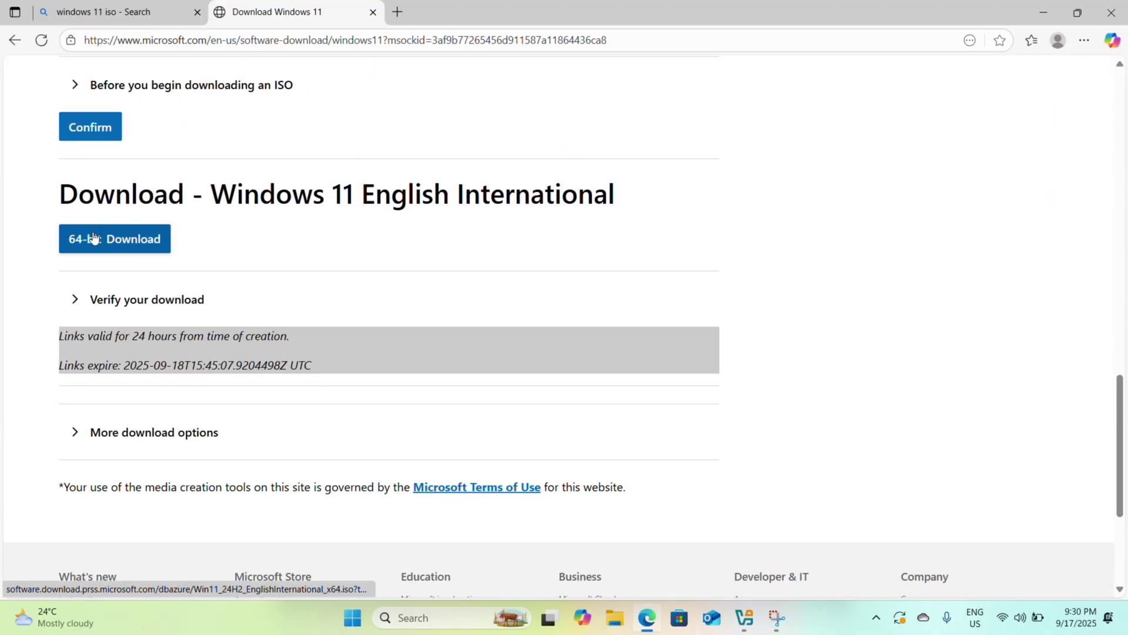
left_click(94, 238)
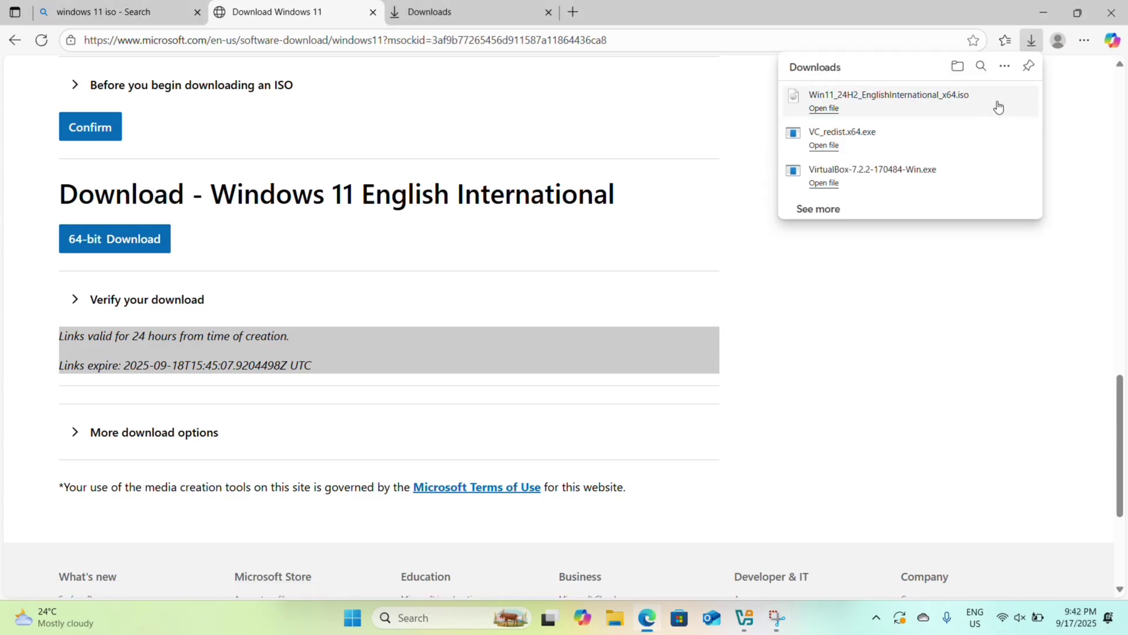
Show the finished Win11 ISO in the Downloads folder, then minimize Edge and File Explorer.
left_click(998, 108)
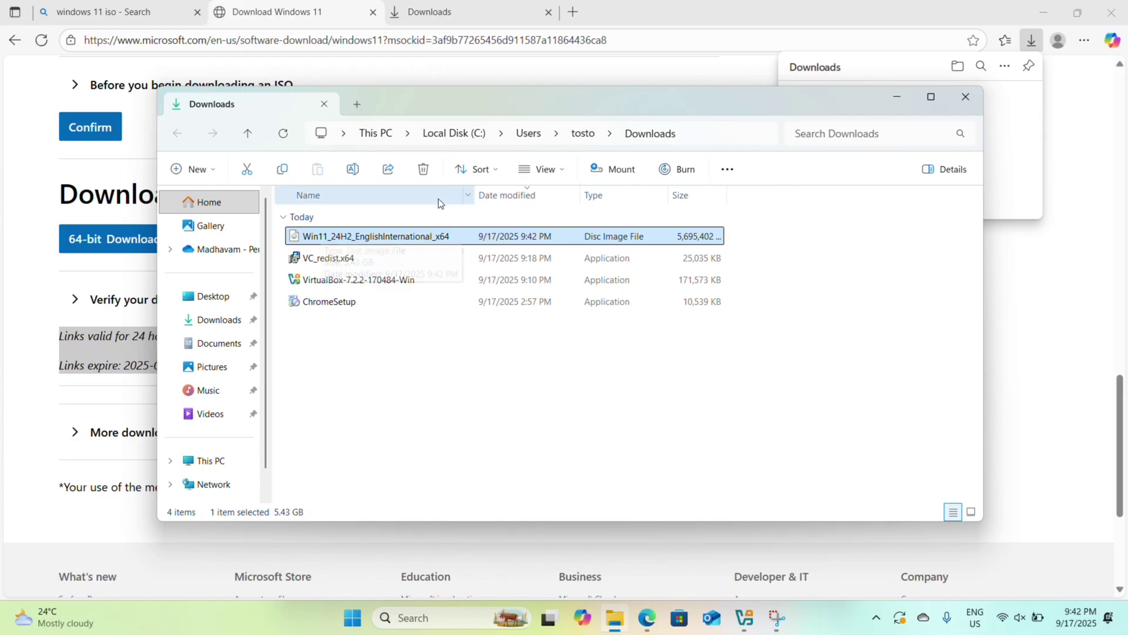
left_click(1034, 16)
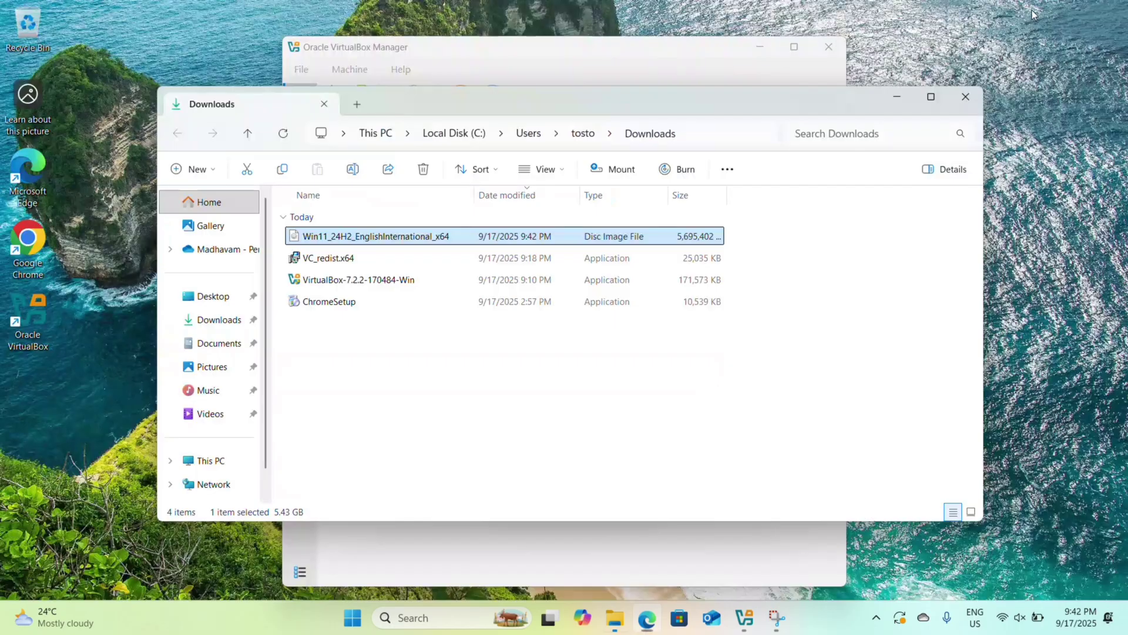
left_click(901, 108)
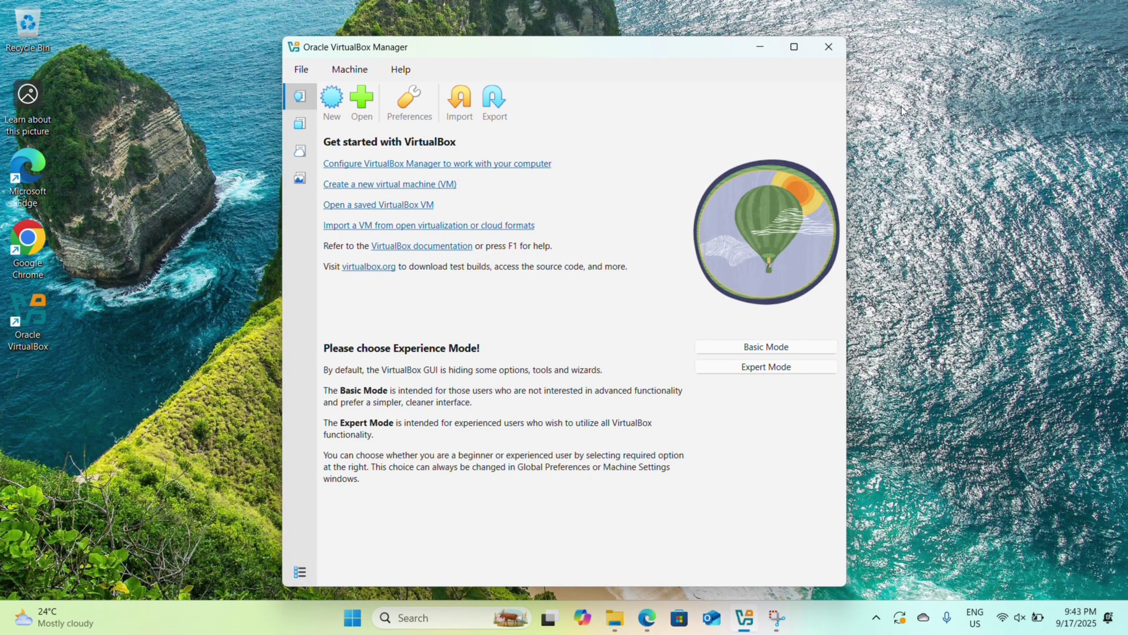
Start a new VM named 'Windows 11 VM' with Microsoft Windows, Windows 11 (64-bit).
left_click(331, 99)
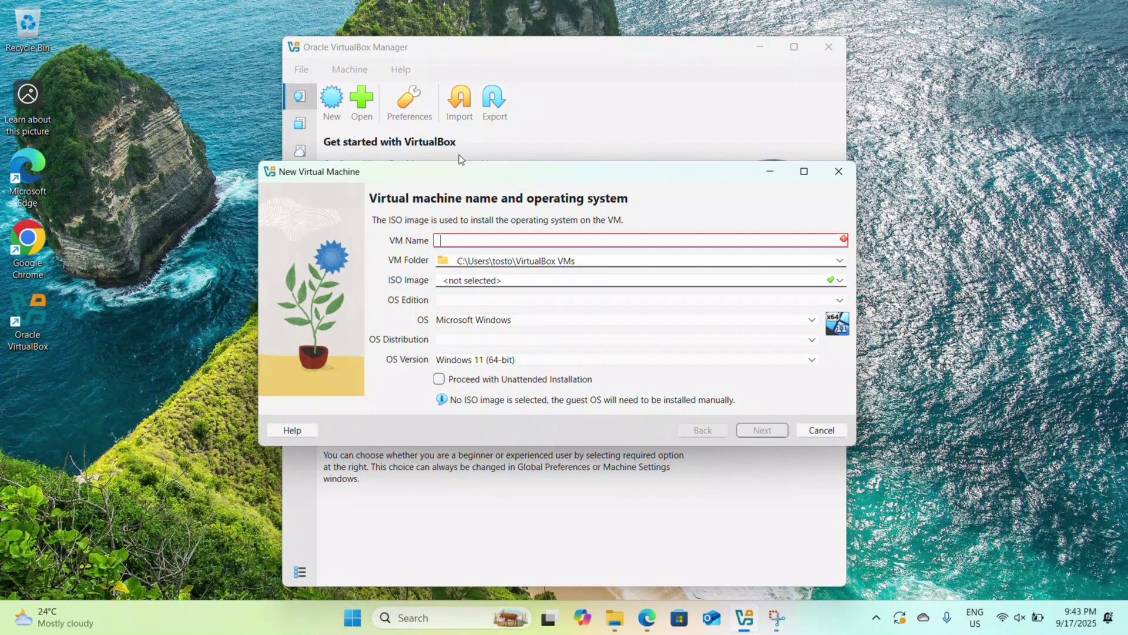
type("Windows 11 VM")
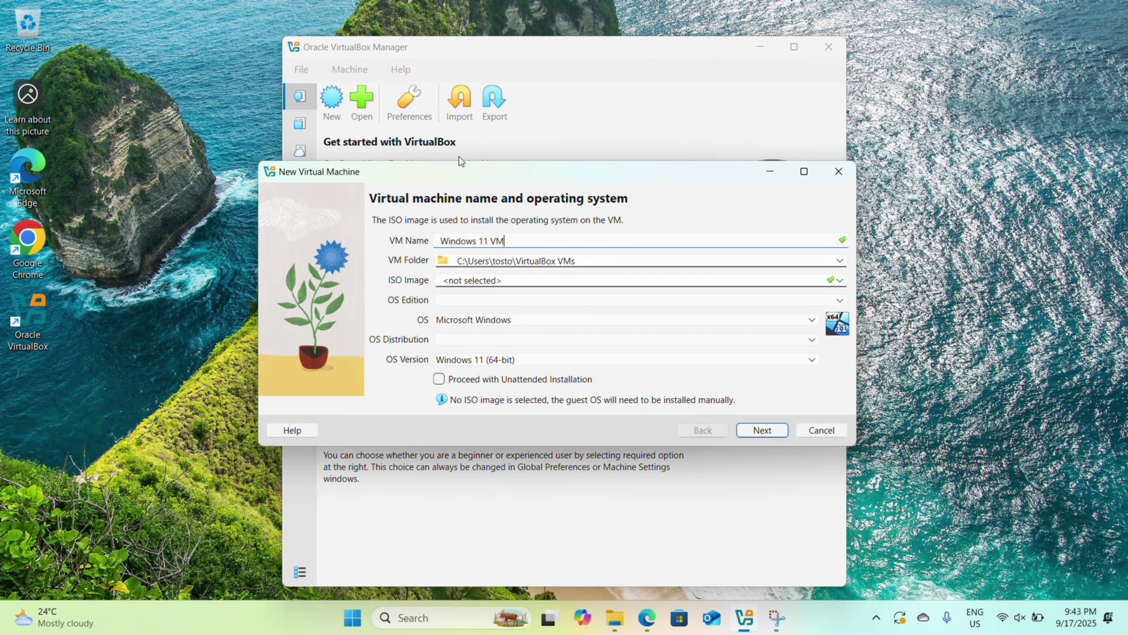
left_click(496, 327)
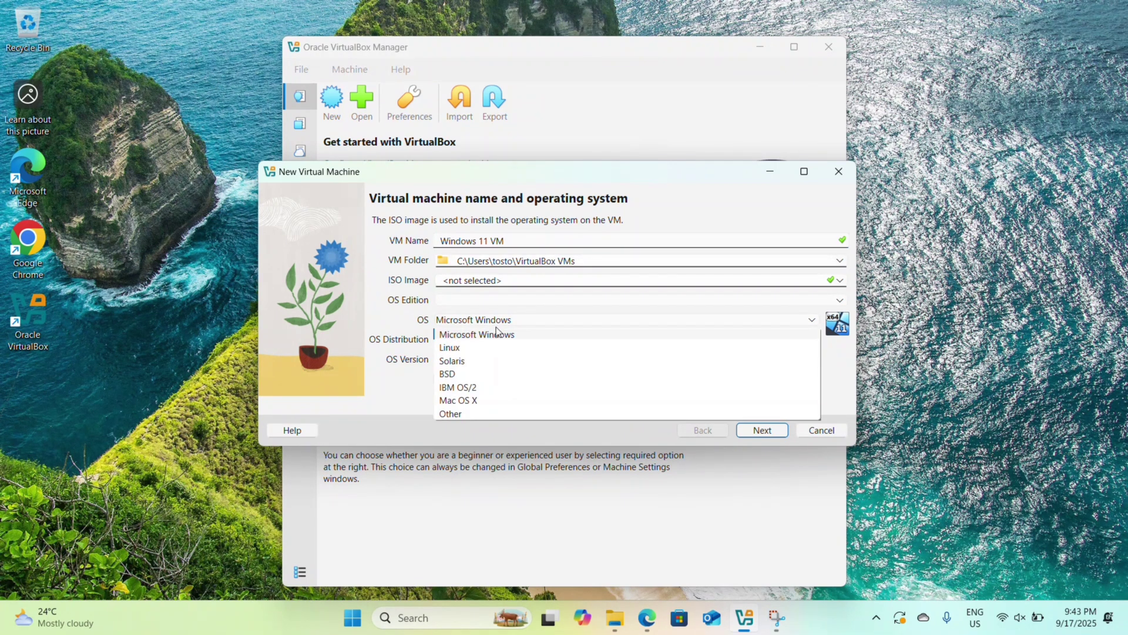
left_click(457, 333)
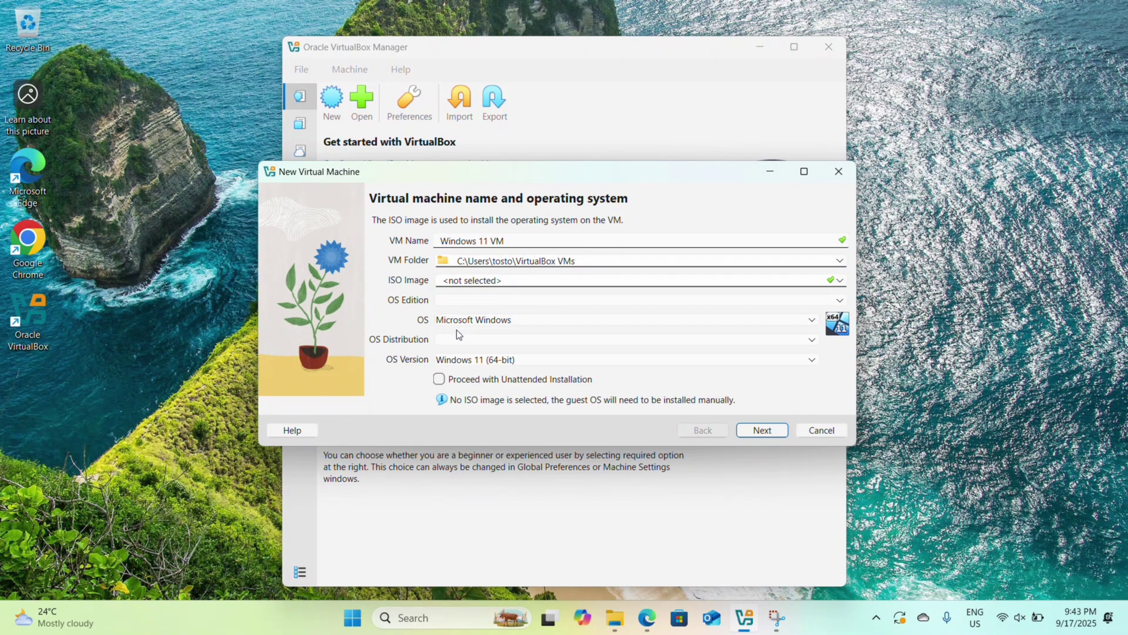
left_click(464, 365)
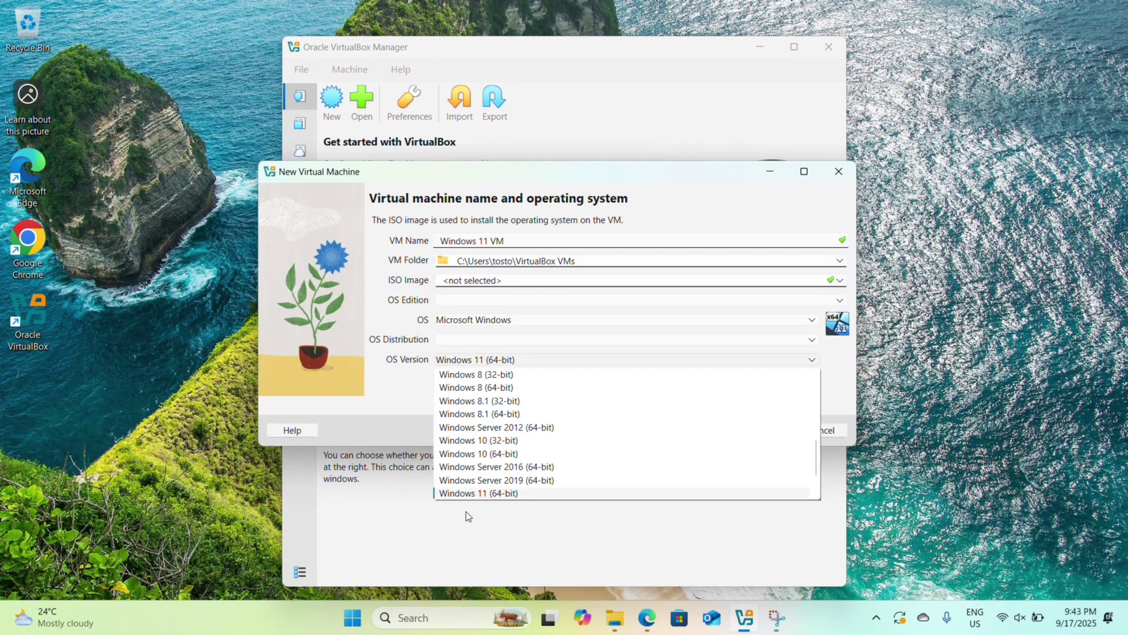
left_click(470, 492)
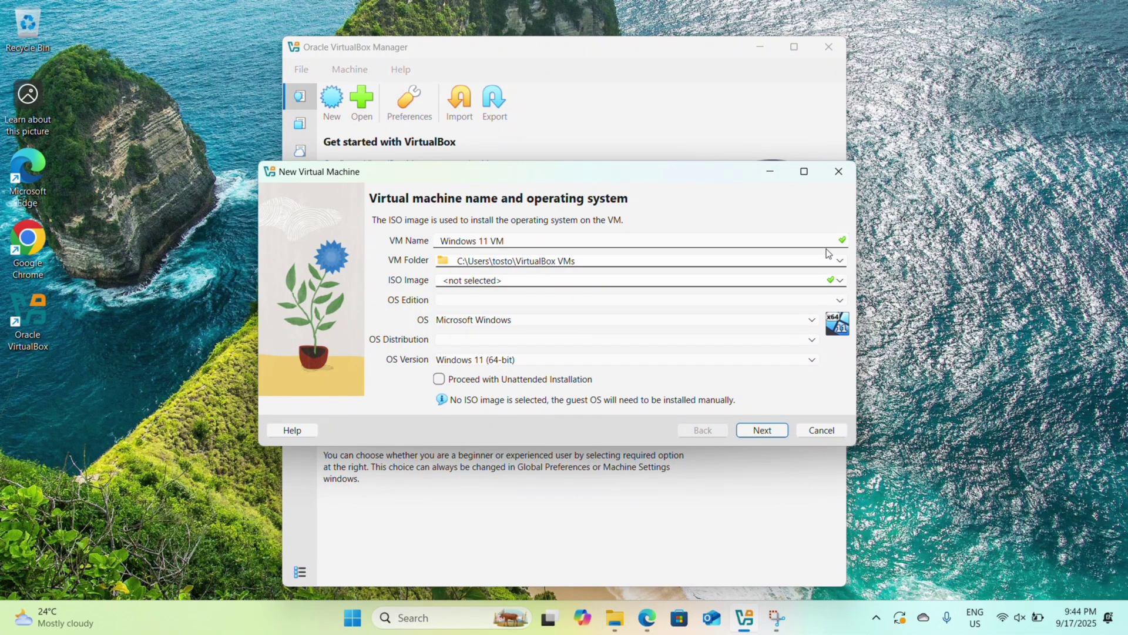
Set the VM folder to Local Disk (D:) and continue to the hardware settings.
left_click(841, 261)
left_click(737, 261)
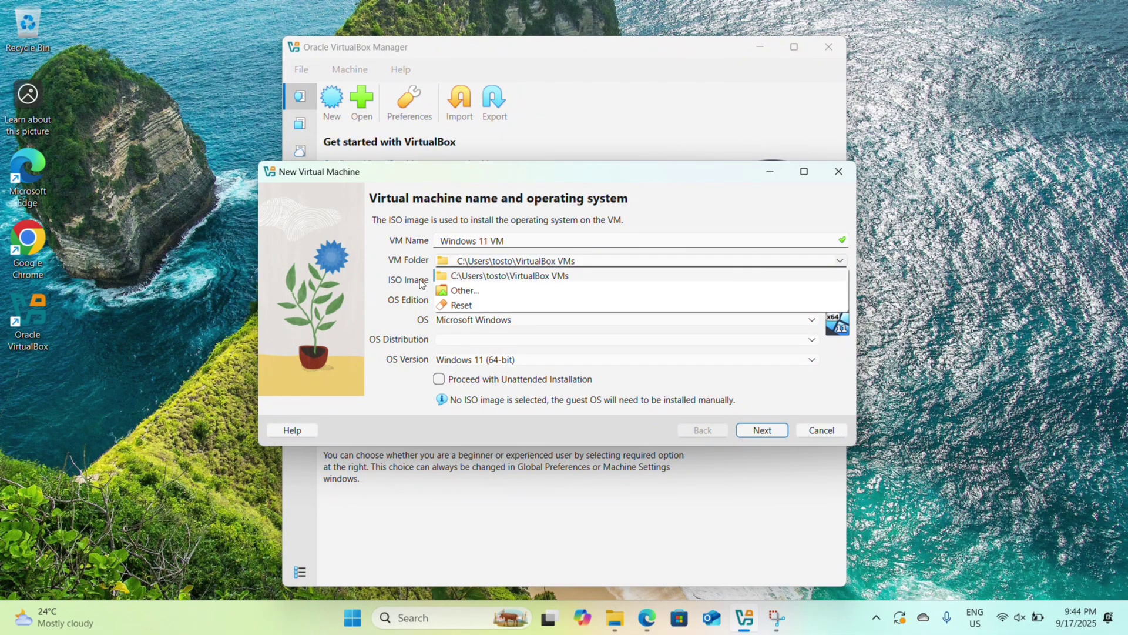
left_click(450, 291)
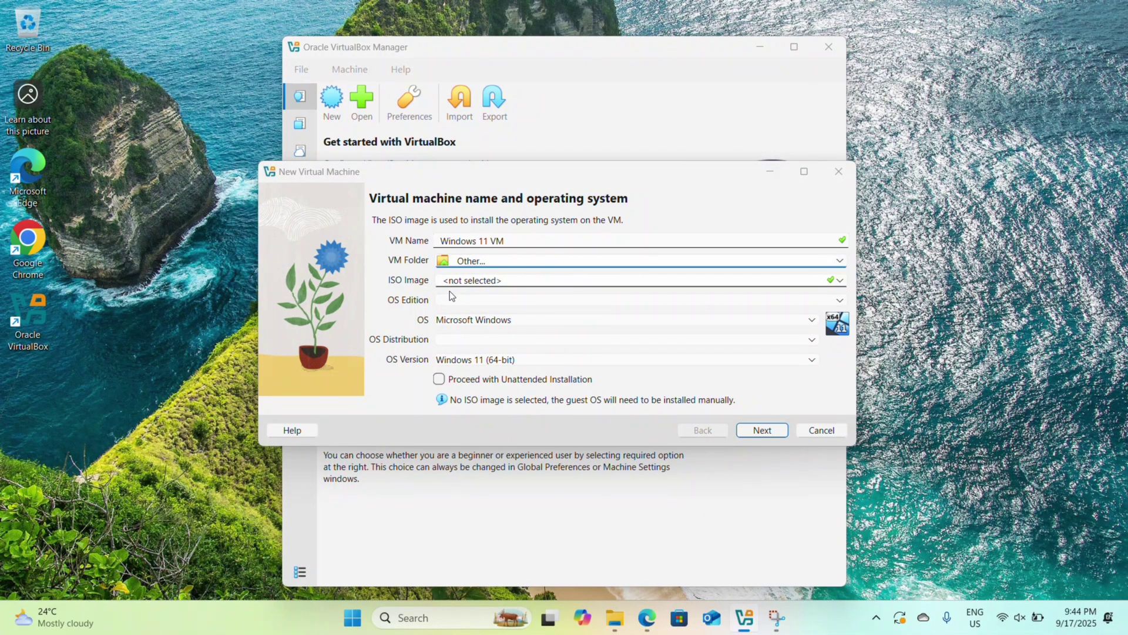
scroll(330, 384, "down", 3)
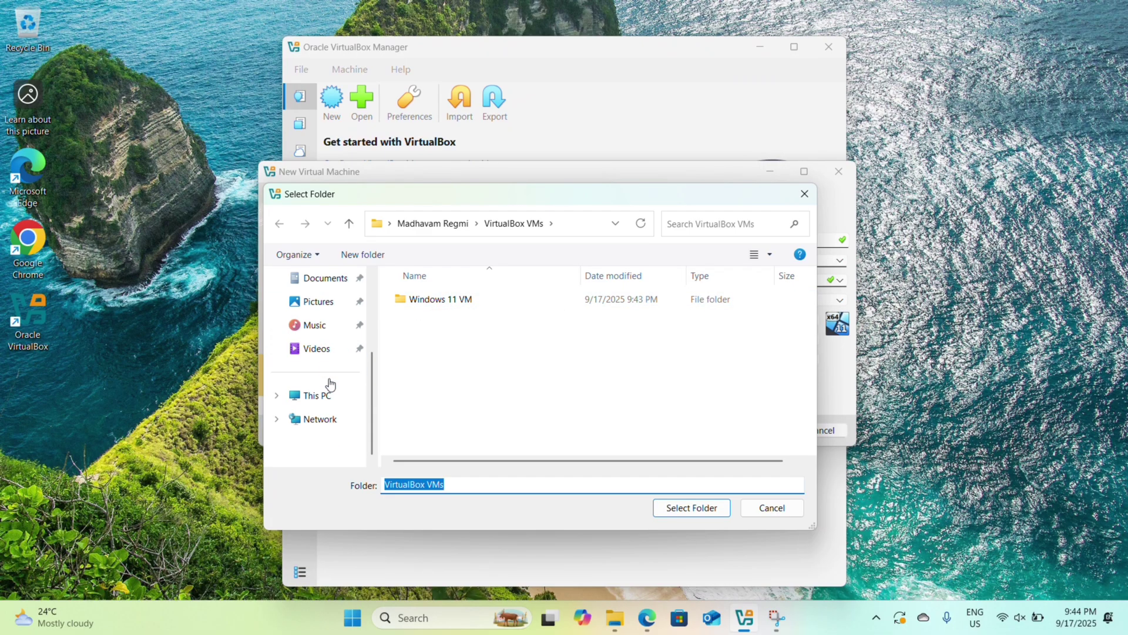
left_click(317, 394)
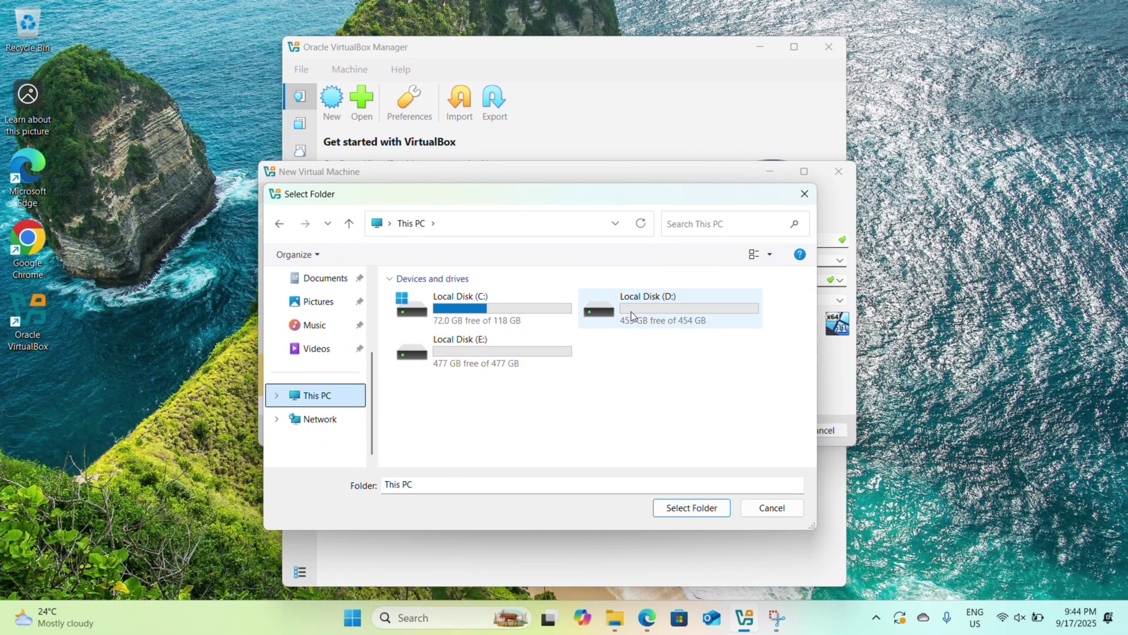
left_click(632, 310)
left_click(687, 507)
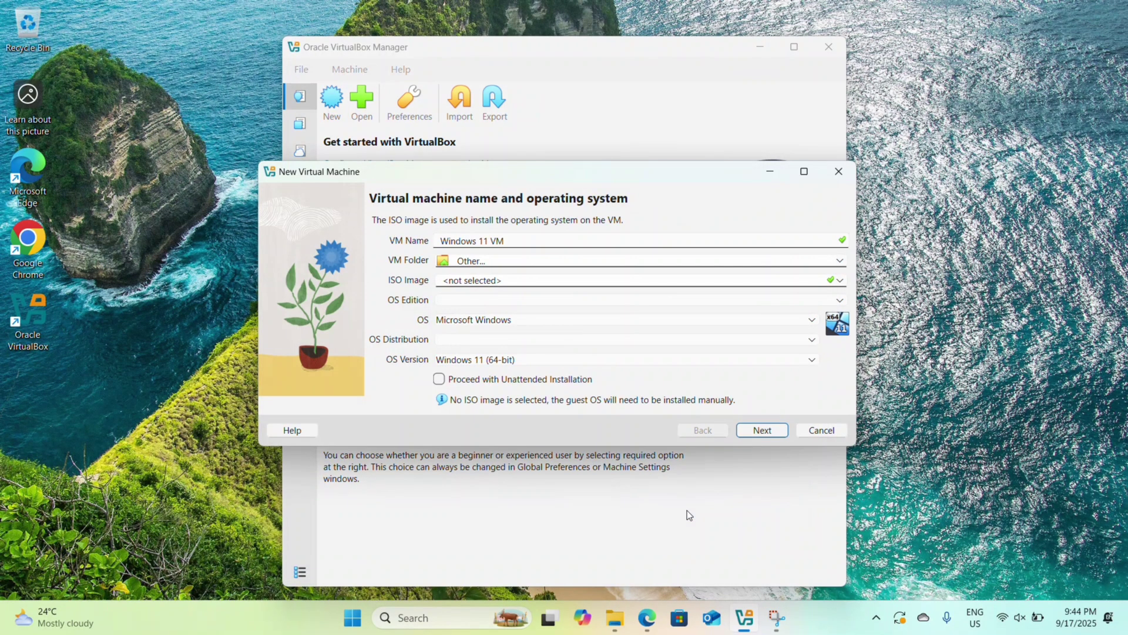
left_click(761, 430)
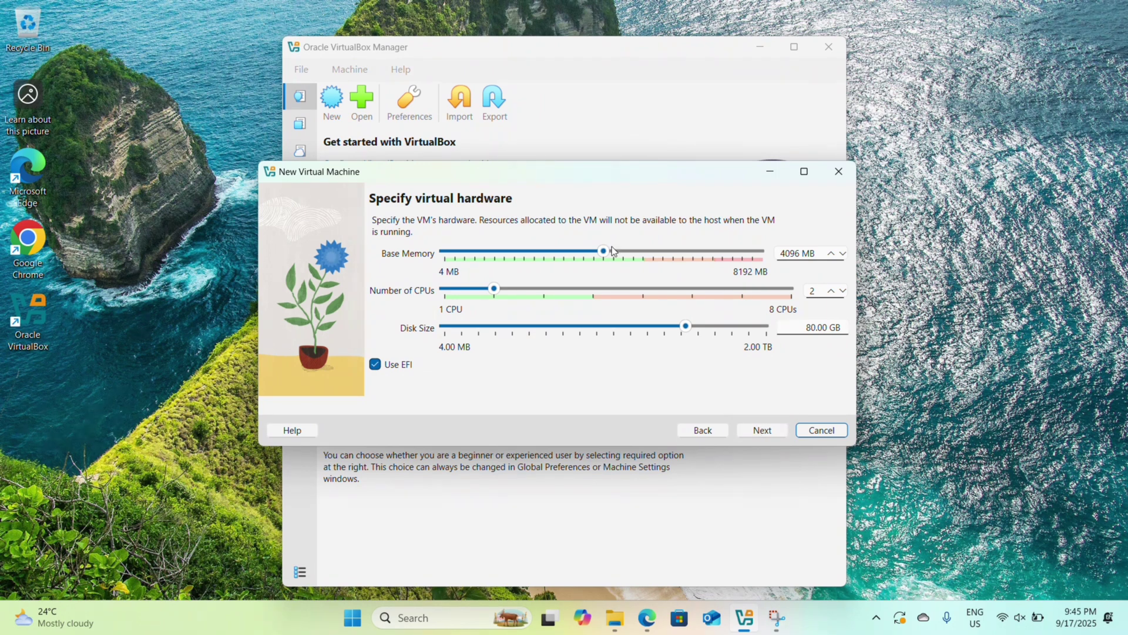
Raise base memory above 4096 MB, set 4 CPUs, and finish creating the VM.
left_click_drag(603, 251, 645, 251)
left_click(814, 285)
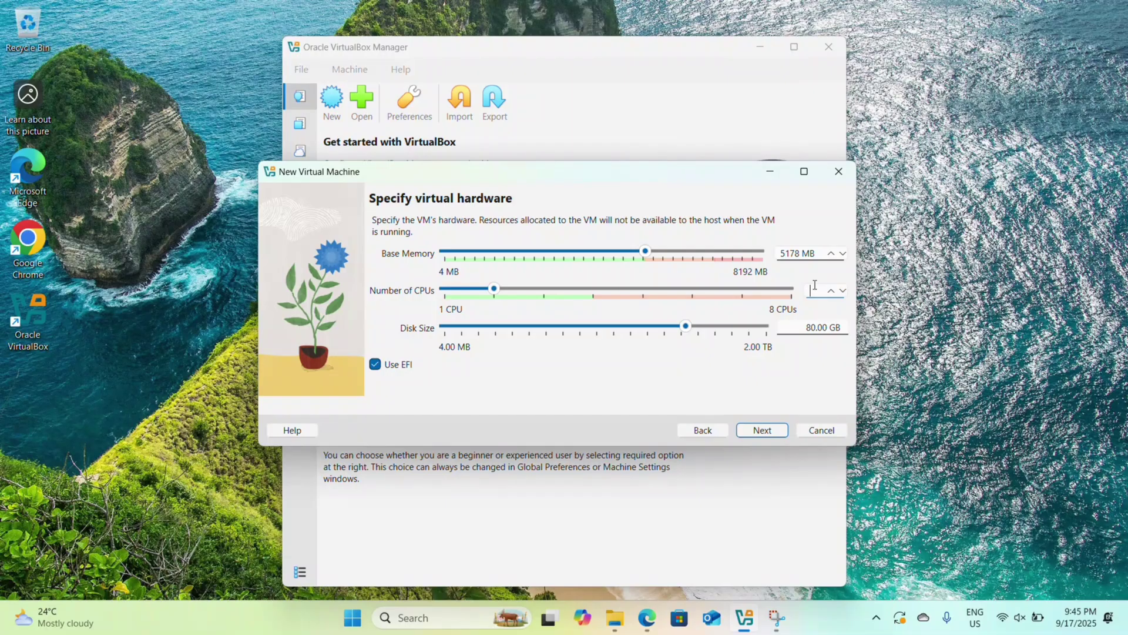
type("4")
left_click(763, 430)
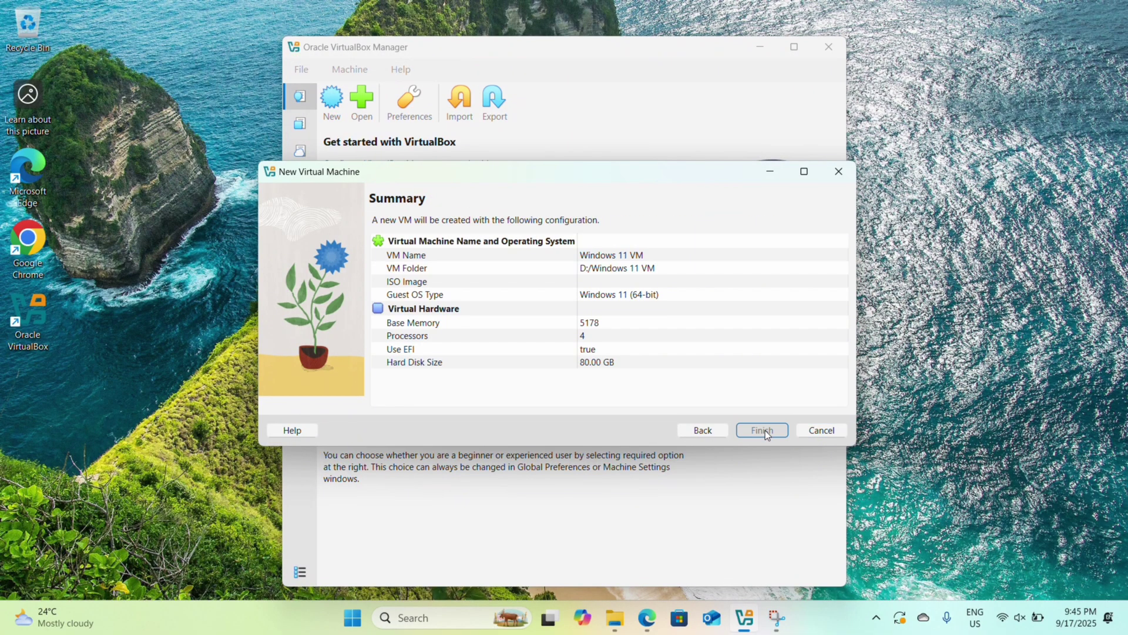
left_click(762, 430)
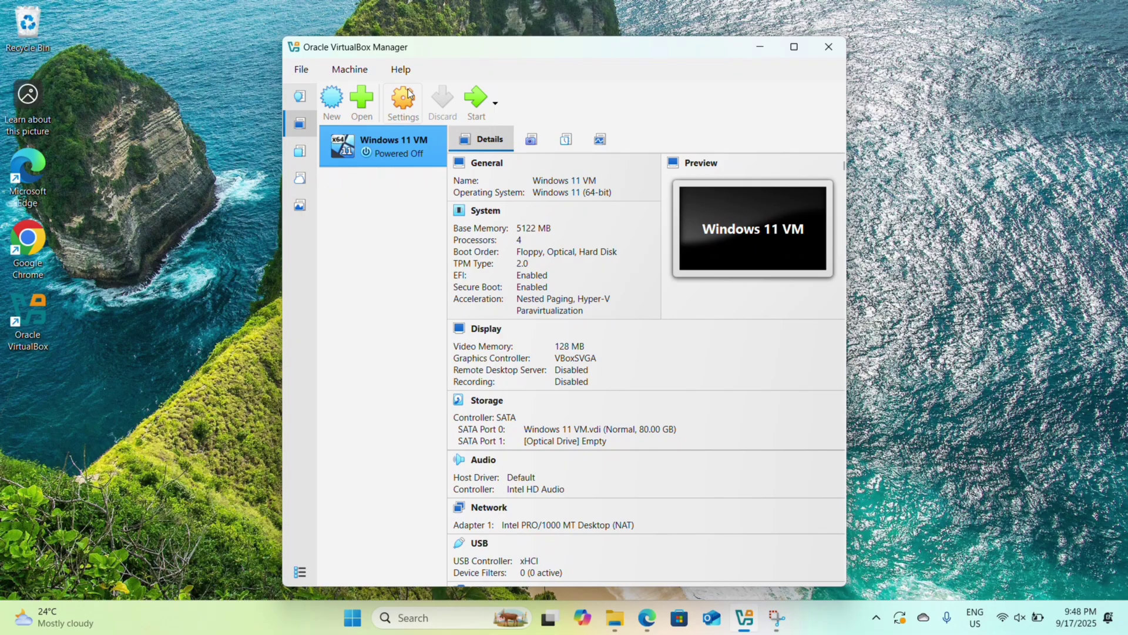
Set Shared Clipboard and Drag'n'Drop to Bidirectional in General features and save.
left_click(403, 98)
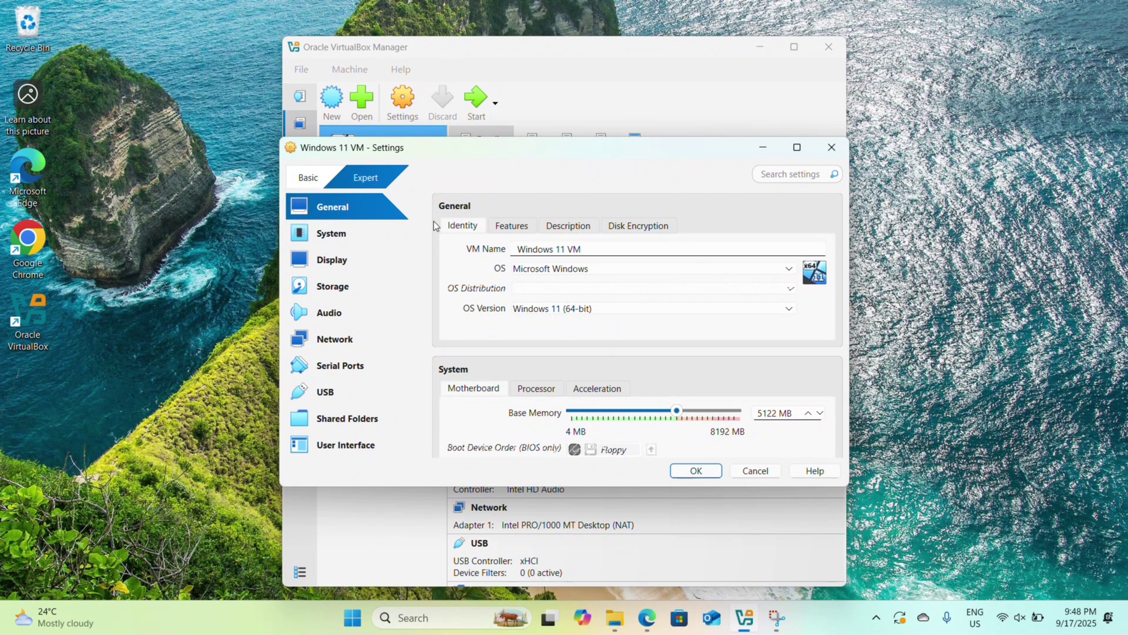
left_click(511, 226)
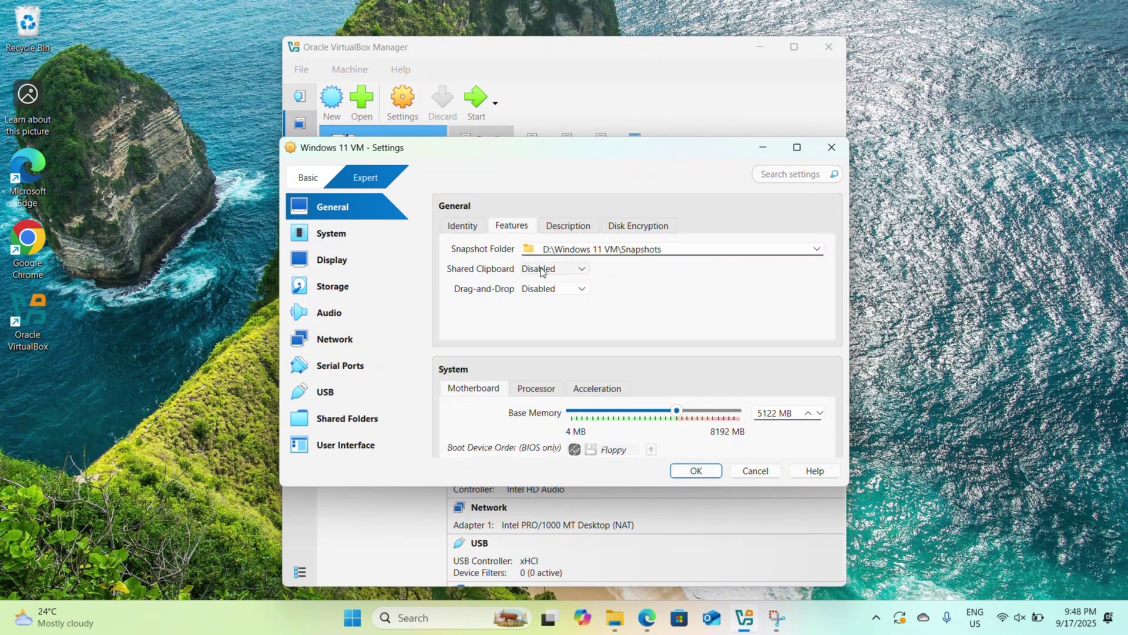
left_click(540, 270)
left_click(541, 322)
left_click(539, 289)
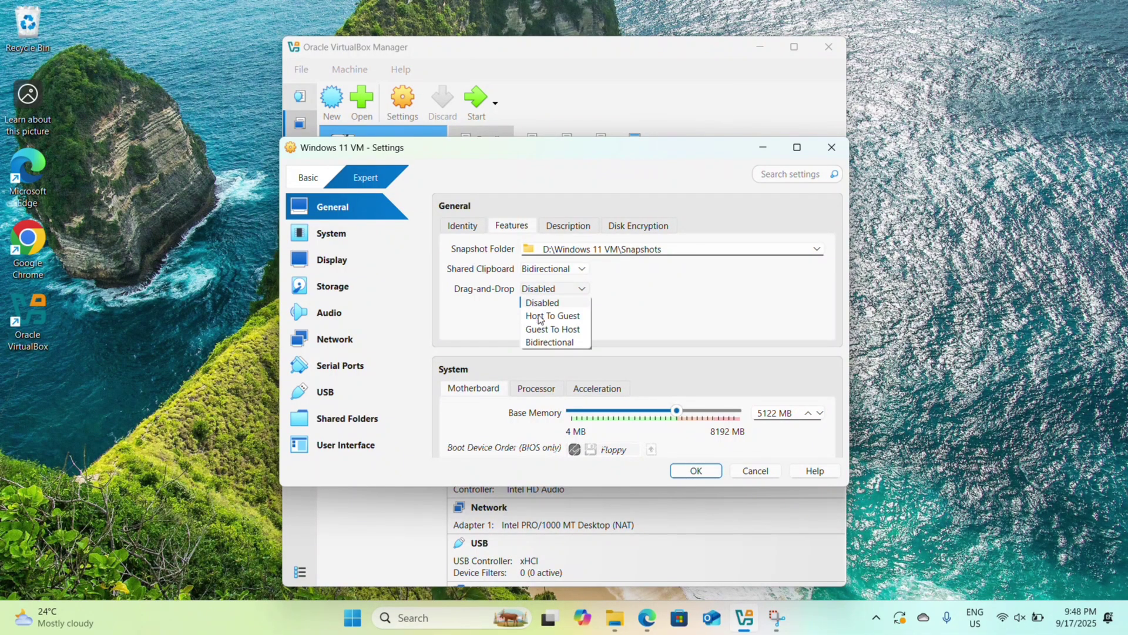
left_click(531, 344)
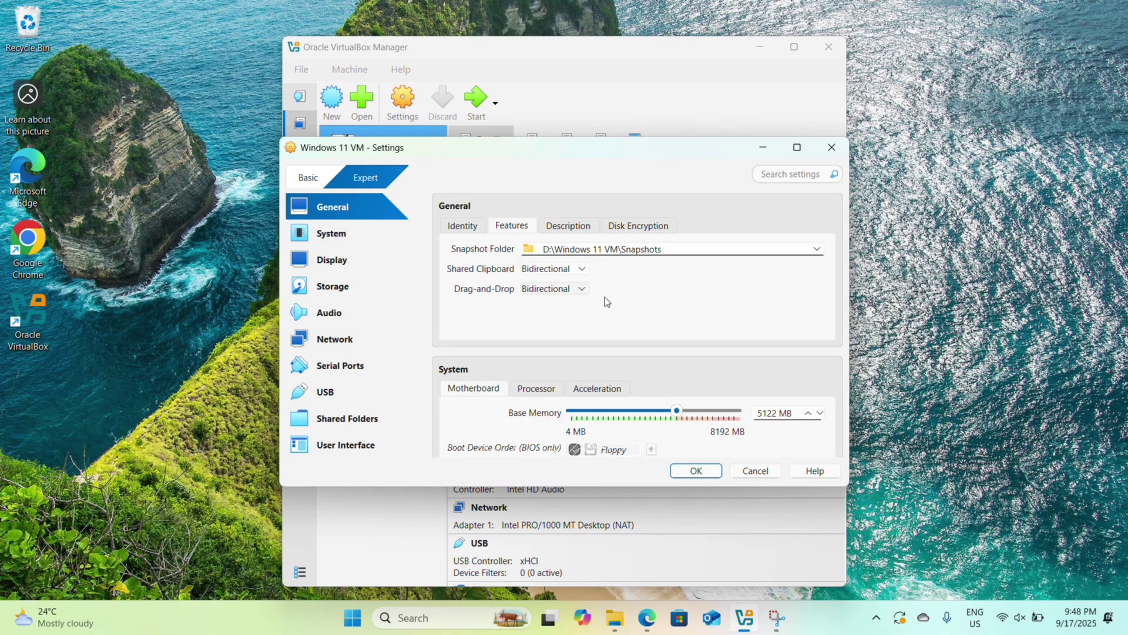
left_click(564, 226)
left_click(623, 227)
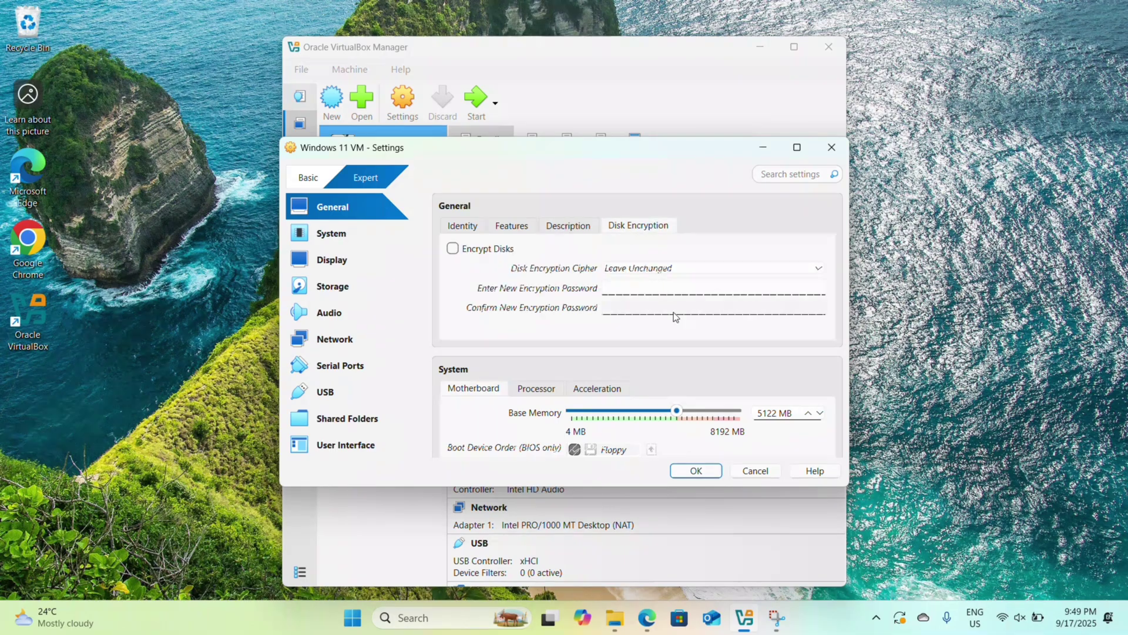
left_click(697, 471)
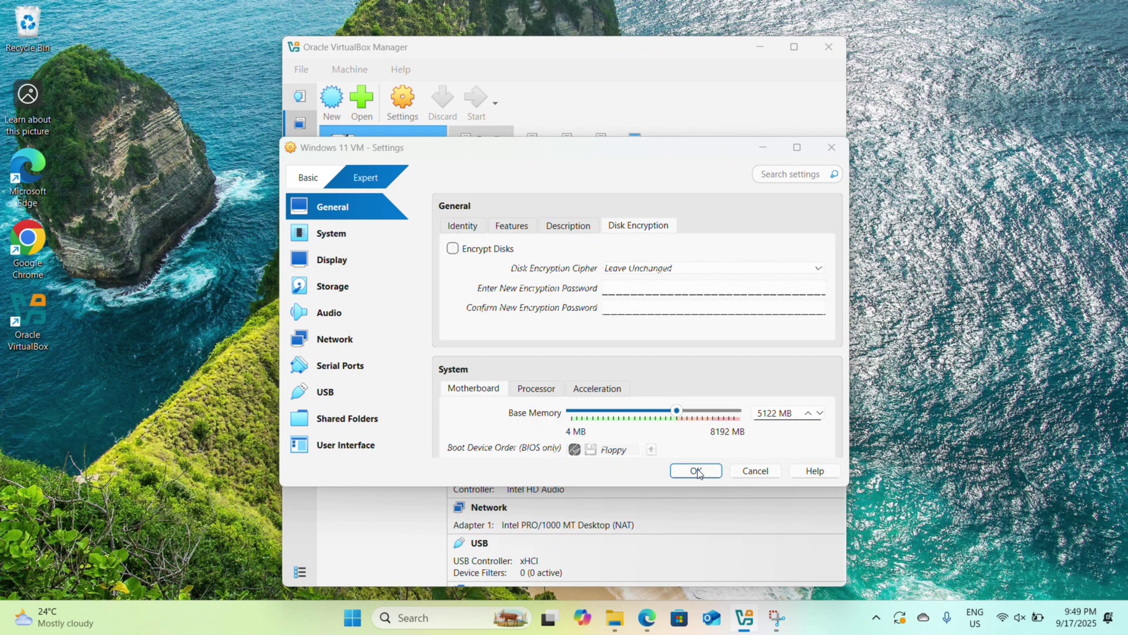
Reopen the VM settings, review the processor count, and keep VBoxSVGA as graphics controller.
left_click(405, 100)
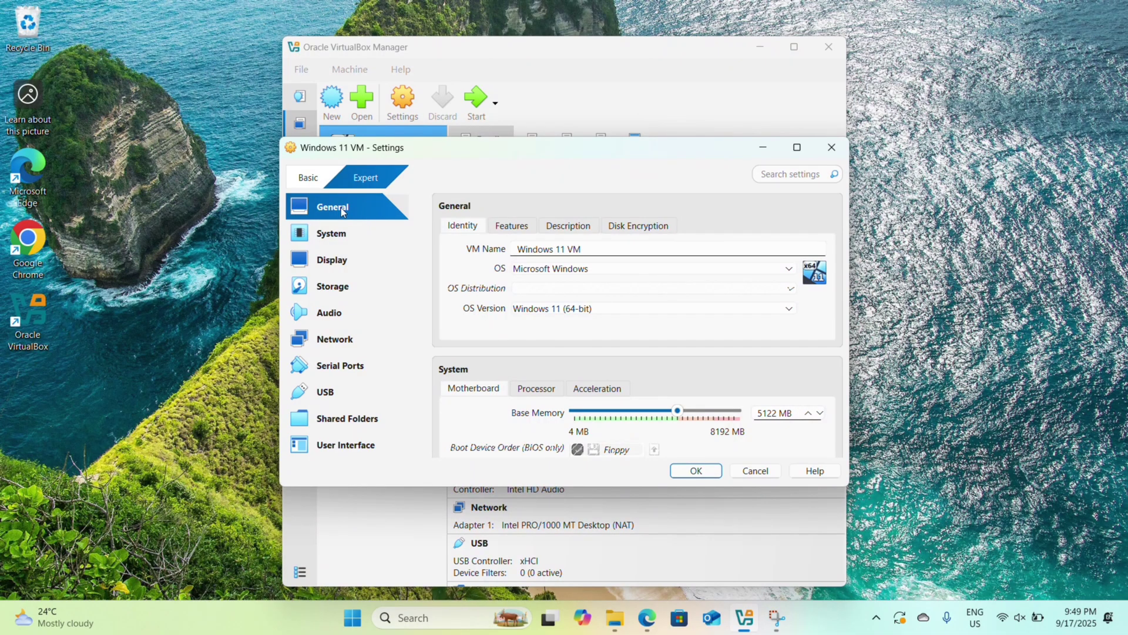
left_click(376, 232)
left_click(514, 227)
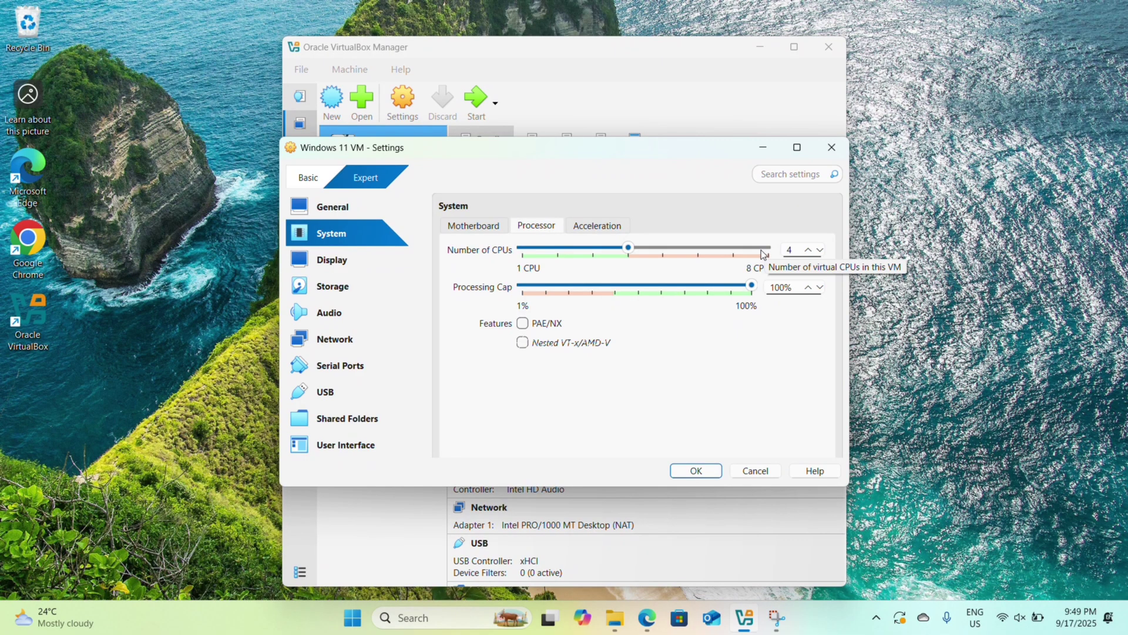
left_click(354, 261)
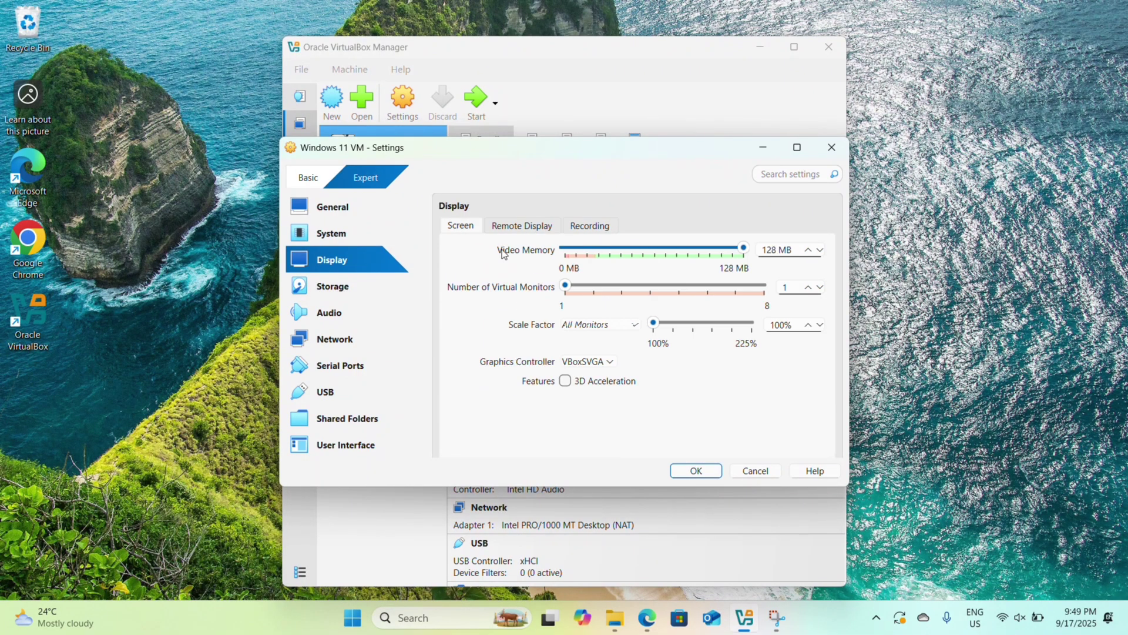
left_click(570, 364)
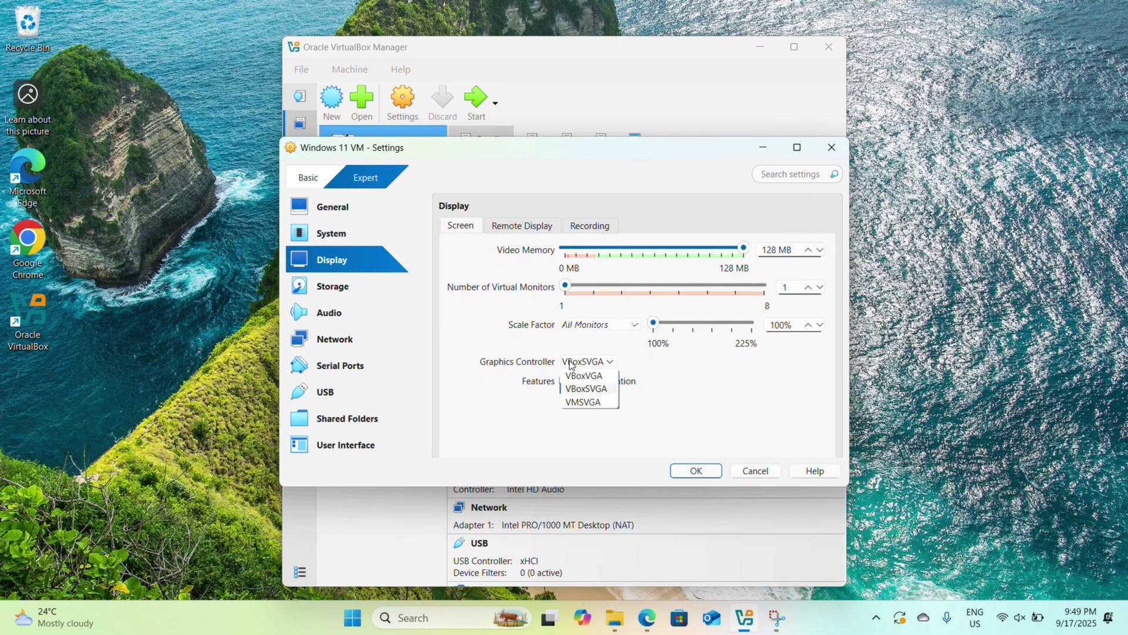
left_click(516, 403)
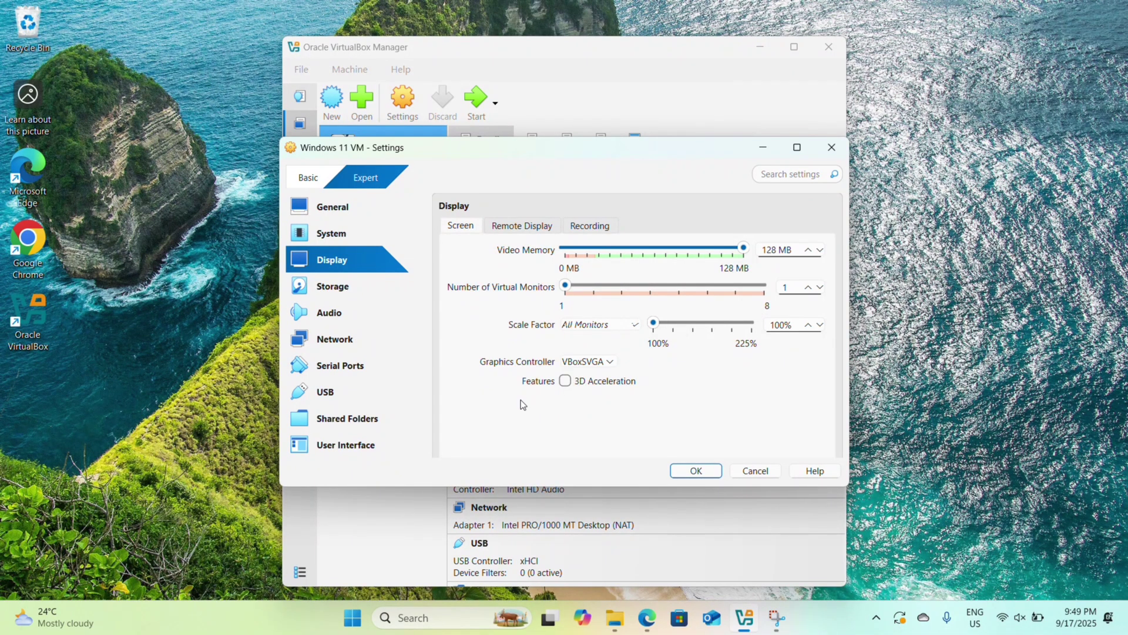
left_click(341, 281)
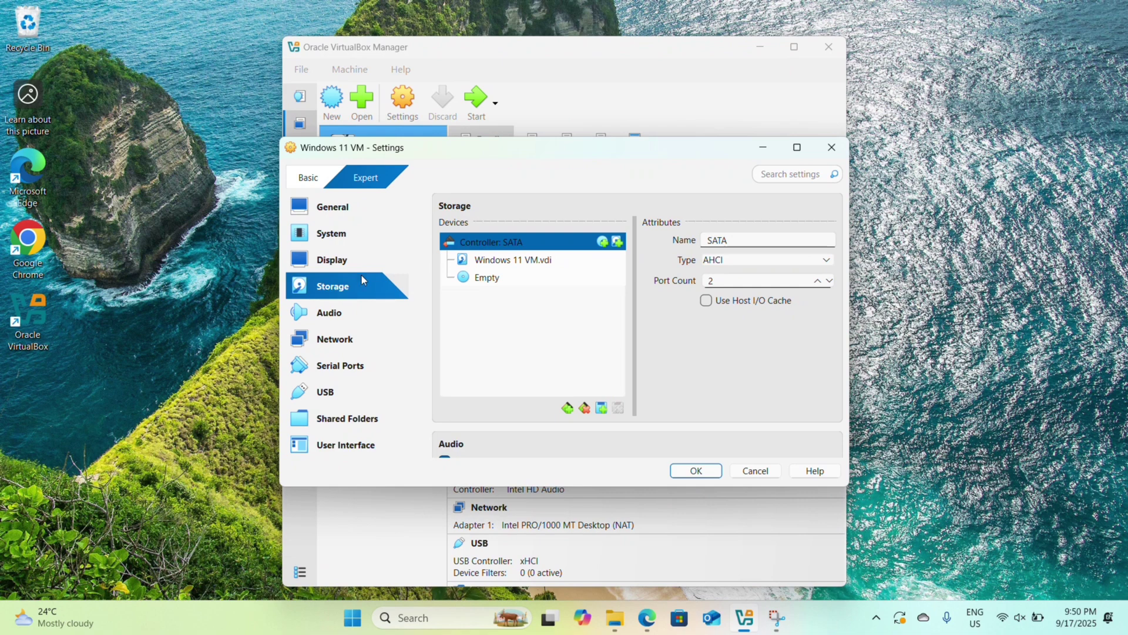
Mount Win11_24H2_EnglishInternational_x64.iso from Downloads in the live CD/DVD optical drive and save.
left_click(484, 277)
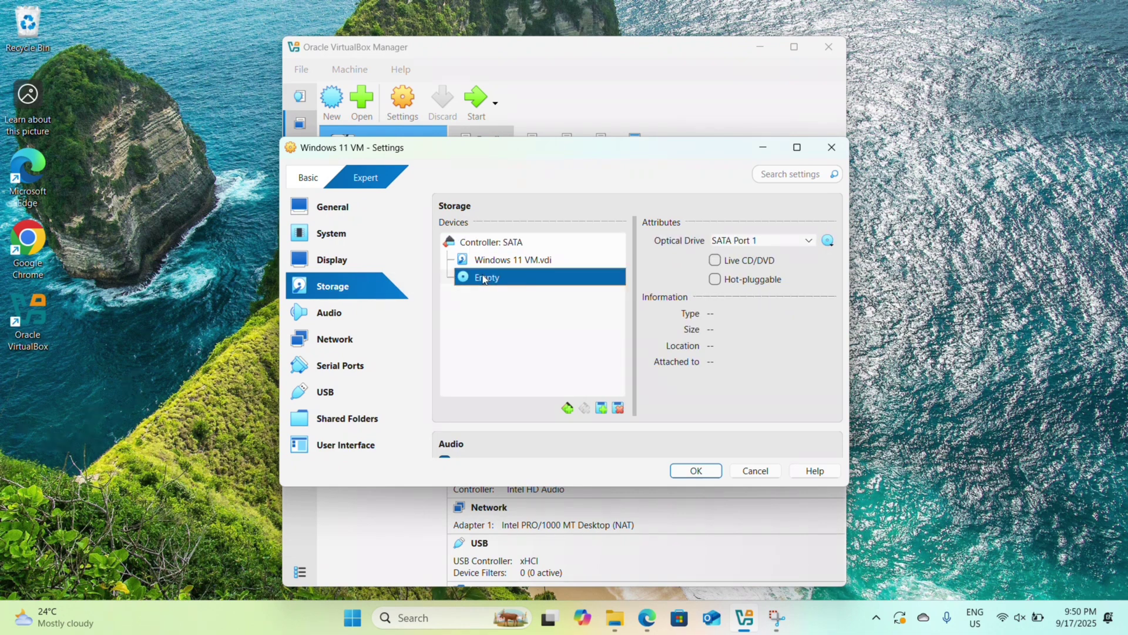
left_click(715, 260)
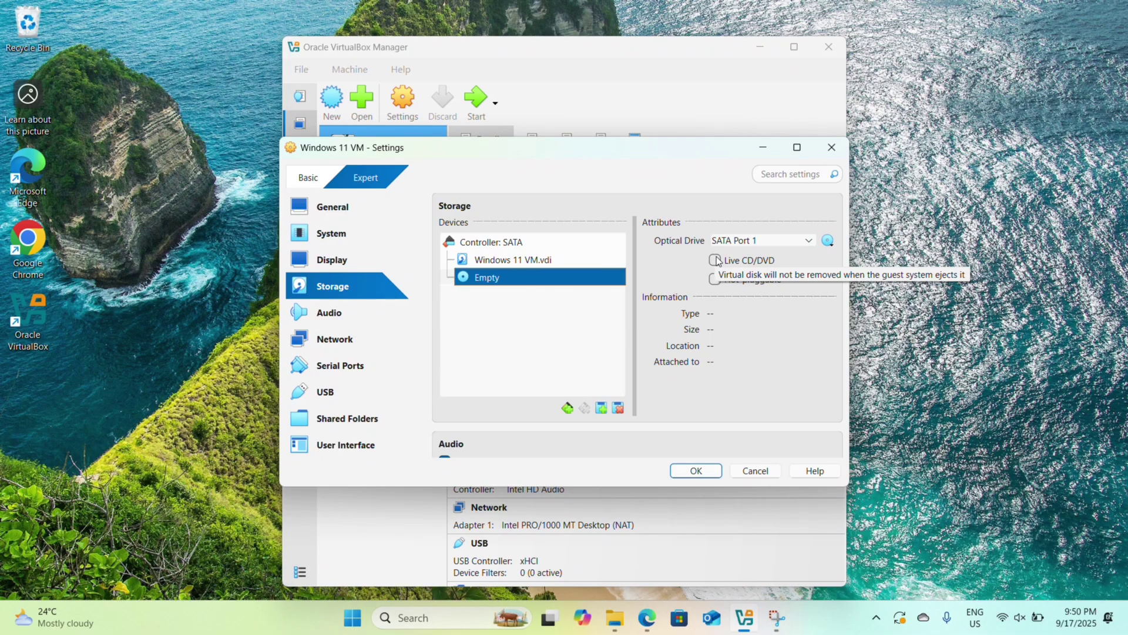
left_click(828, 241)
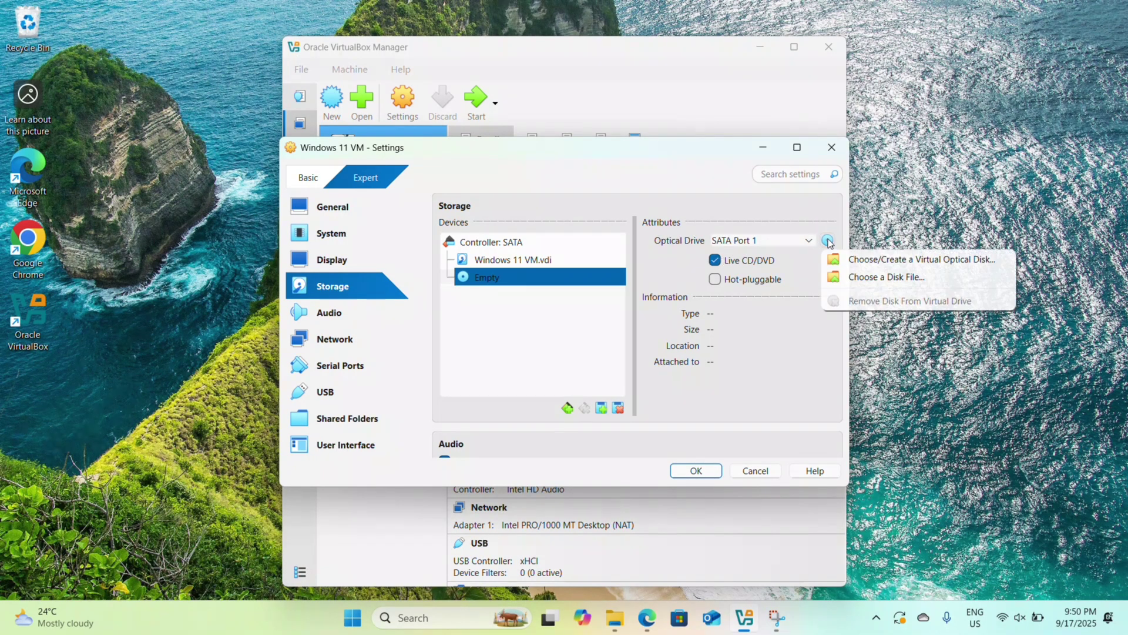
left_click(860, 280)
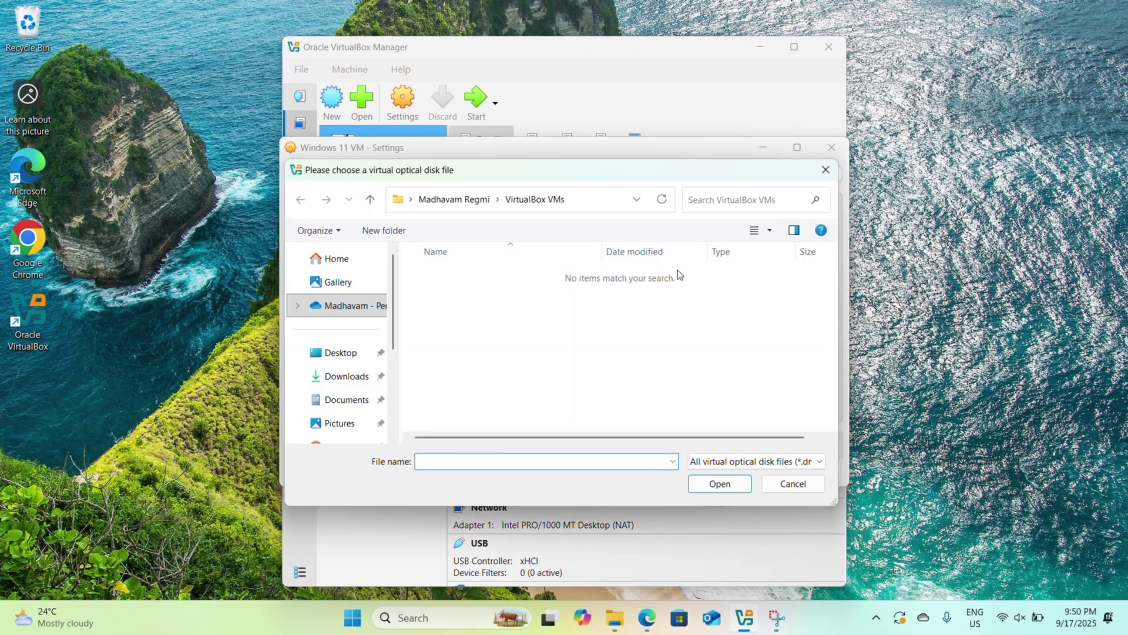
left_click(344, 375)
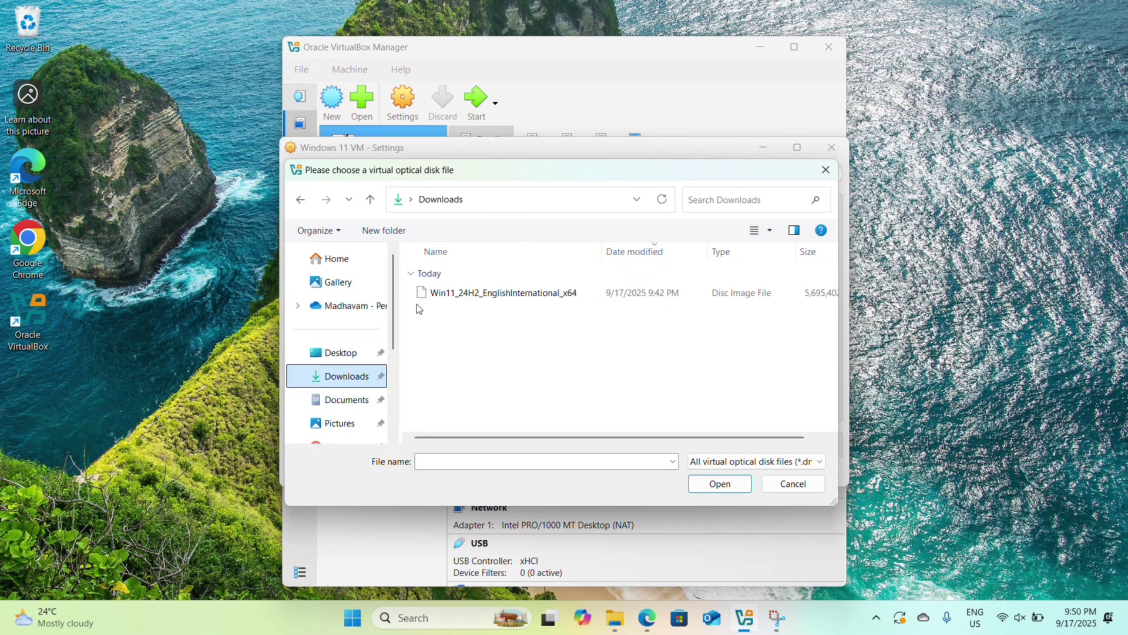
left_click(433, 292)
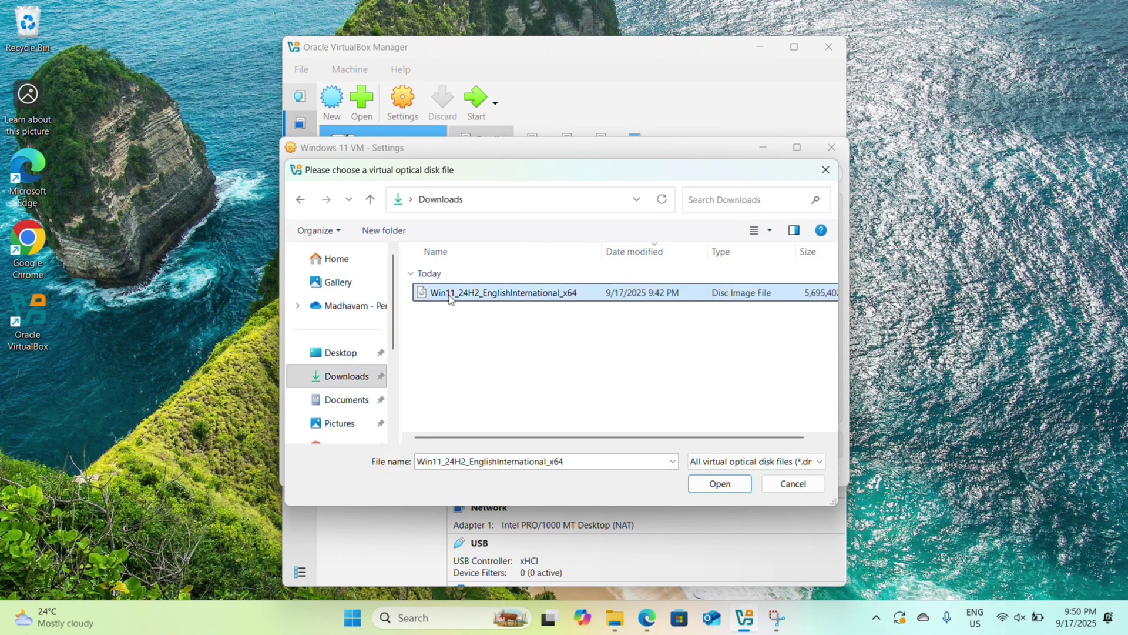
left_click(707, 480)
left_click(691, 470)
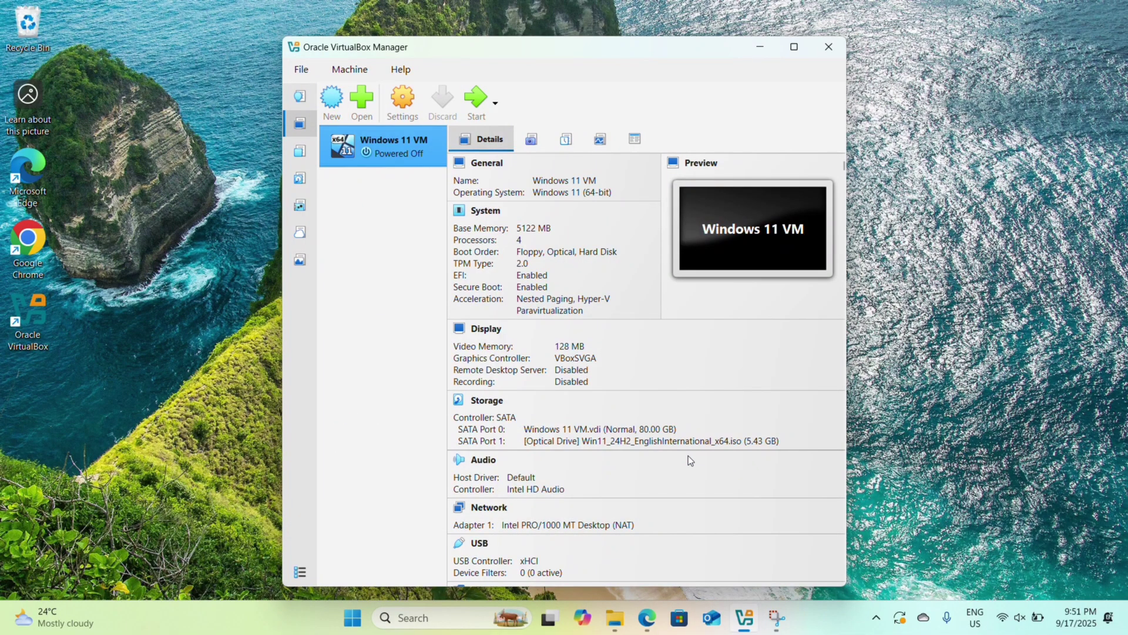
Start Windows 11 VM, let it capture keyboard and mouse, and boot from the installation disc.
left_click(478, 106)
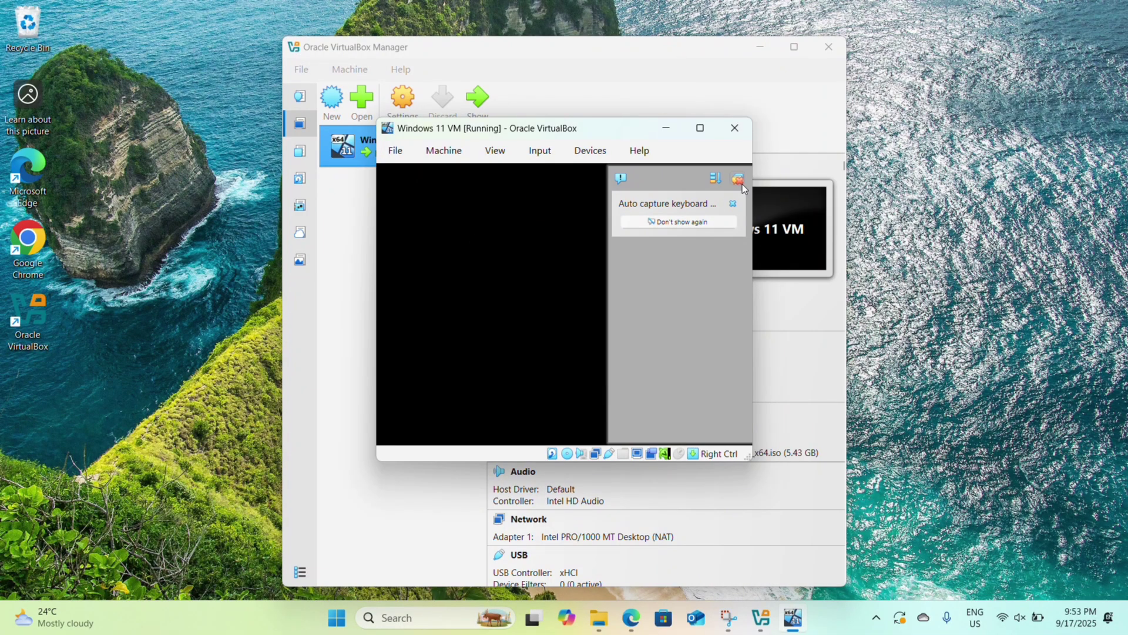
left_click(740, 181)
left_click(657, 248)
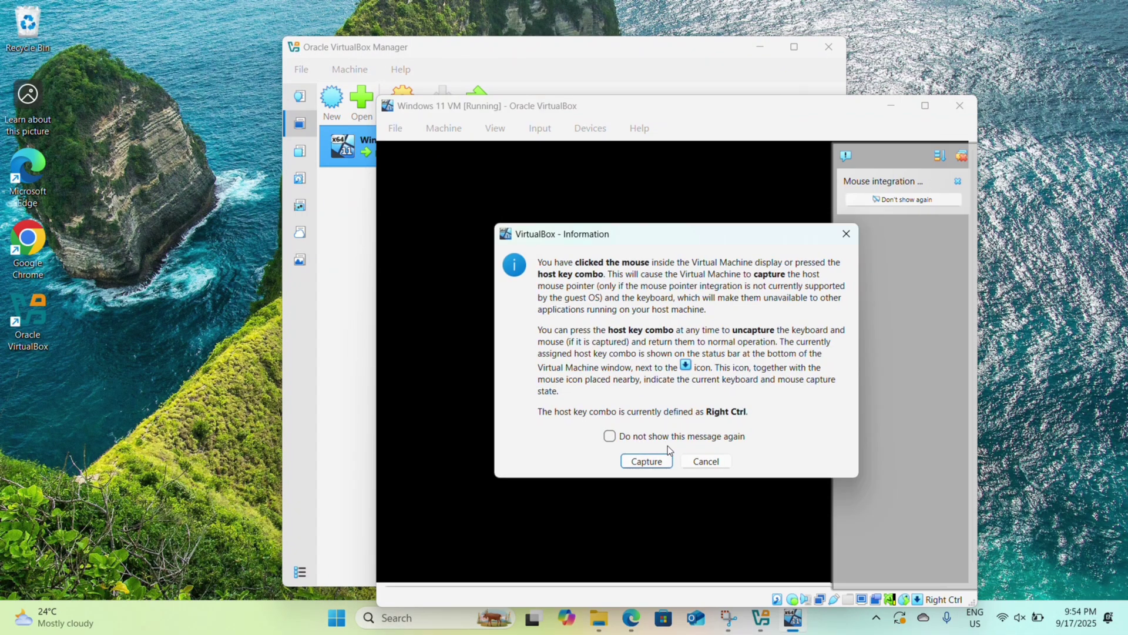
left_click(654, 460)
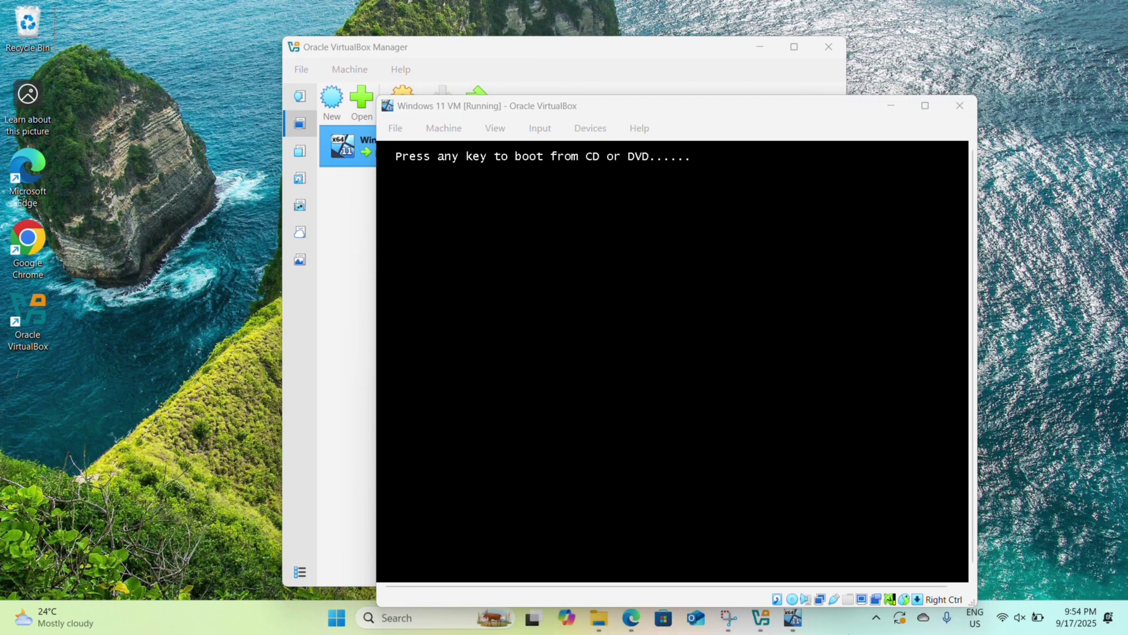
key("Return")
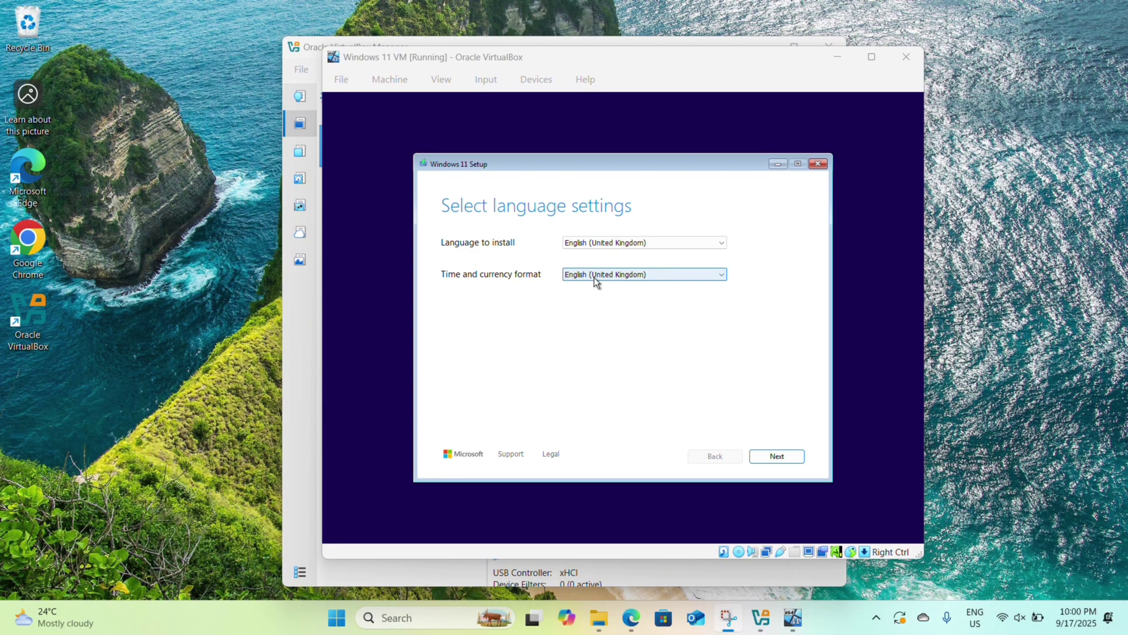
Accept the language and keyboard settings, skip the product key, and choose Windows 11 Pro.
left_click(774, 460)
left_click(774, 458)
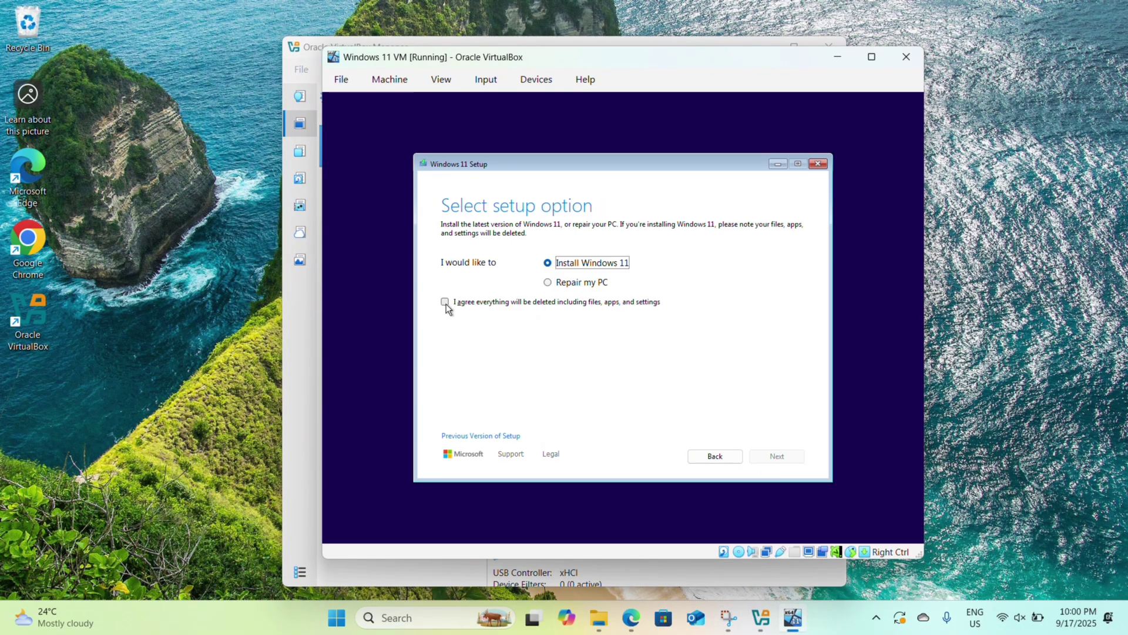
left_click(445, 301)
left_click(766, 456)
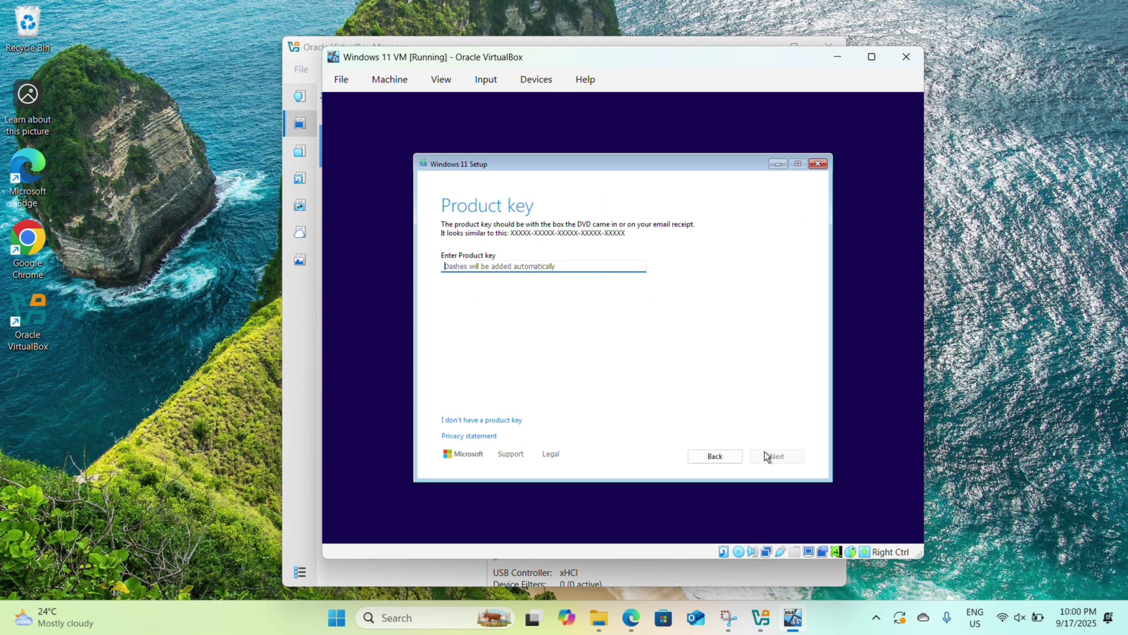
left_click(454, 420)
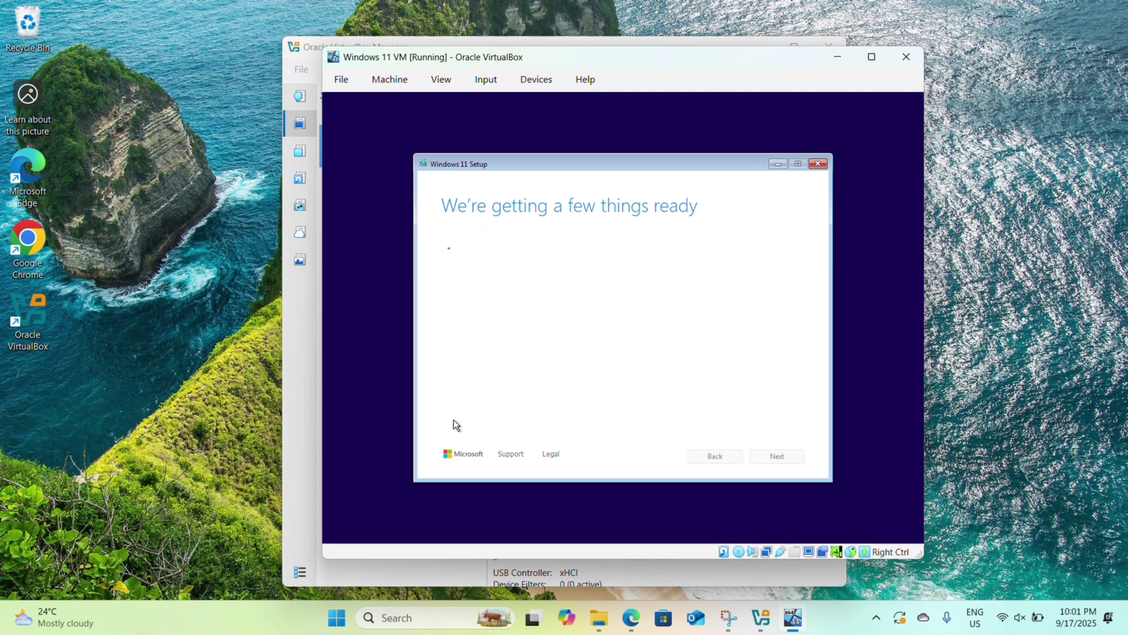
left_click(470, 325)
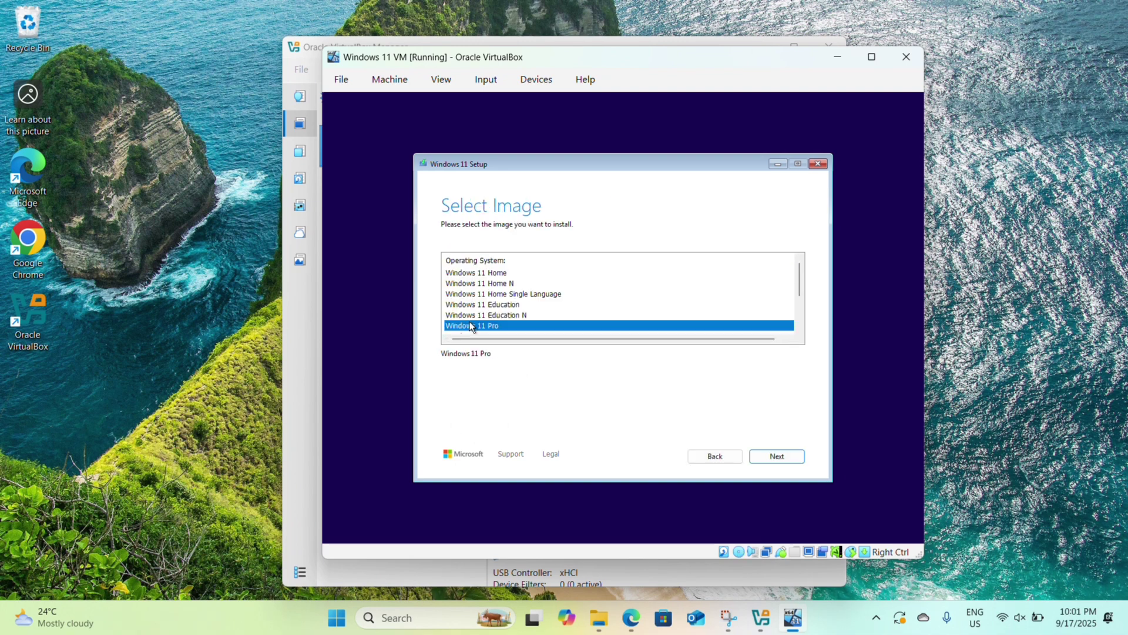
left_click(771, 453)
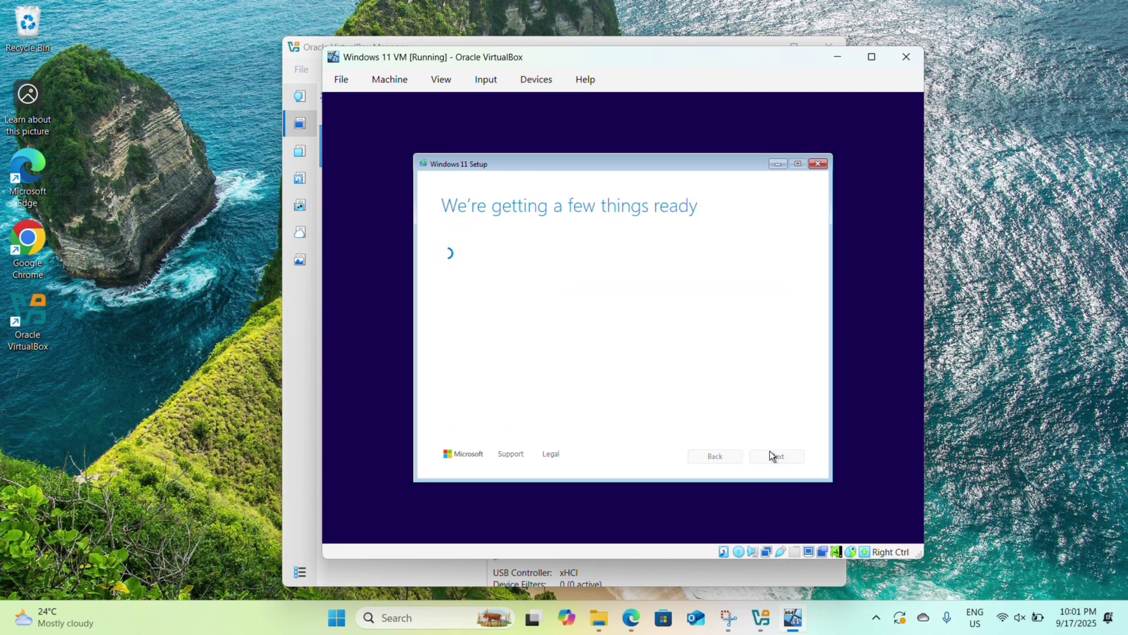
Accept the licence, create a full 81918 MB partition, and begin installing onto it.
left_click(767, 453)
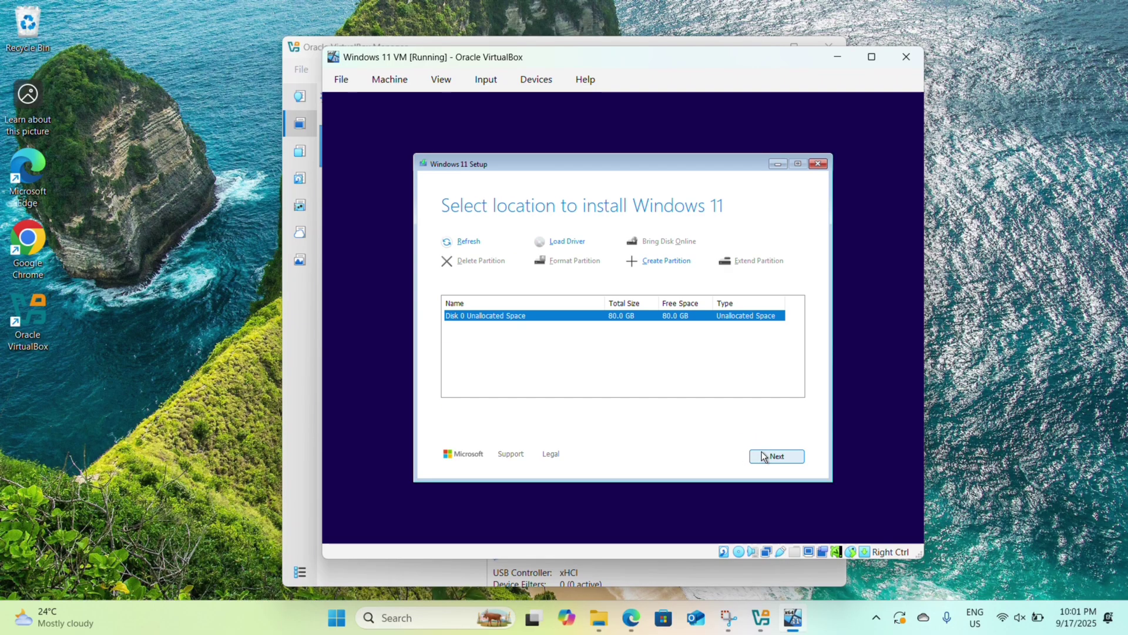
left_click(653, 261)
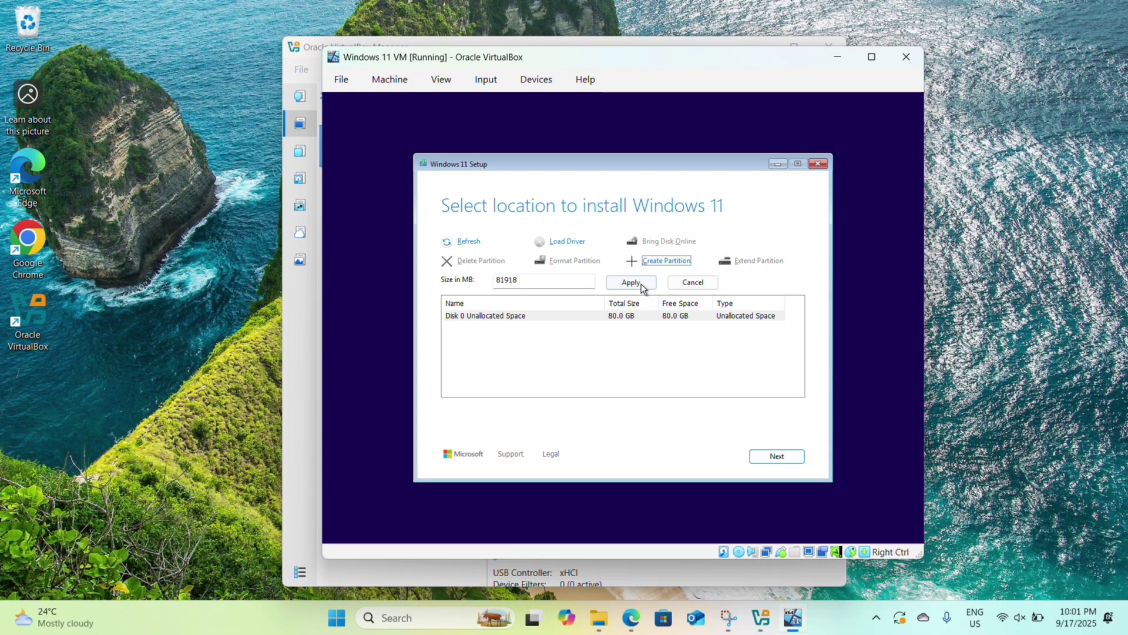
left_click(634, 283)
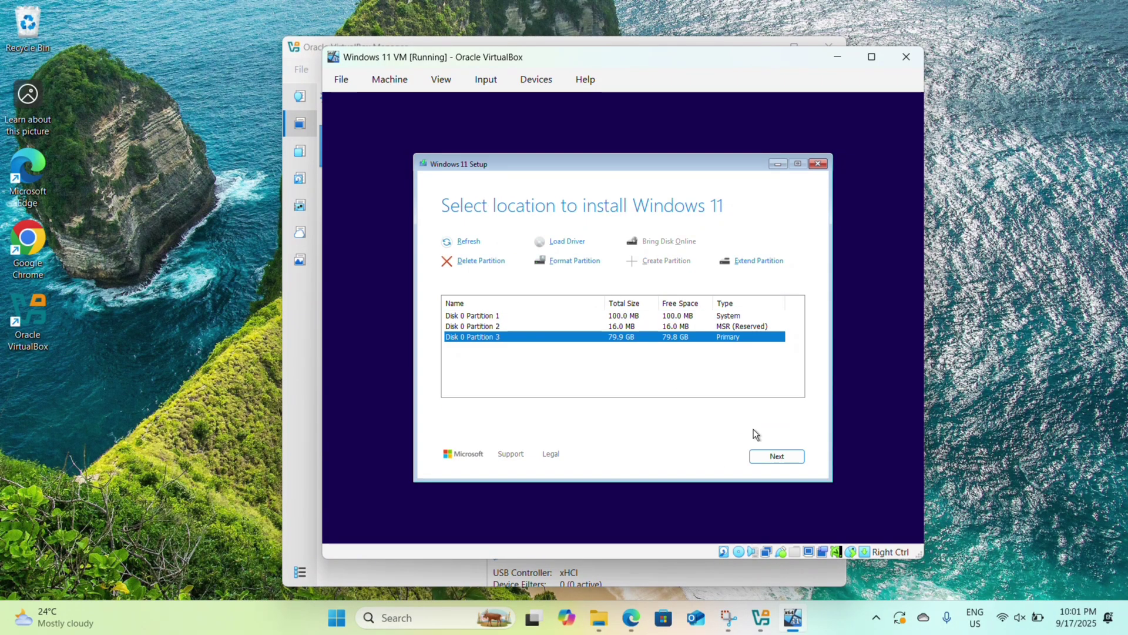
left_click(773, 456)
left_click(775, 456)
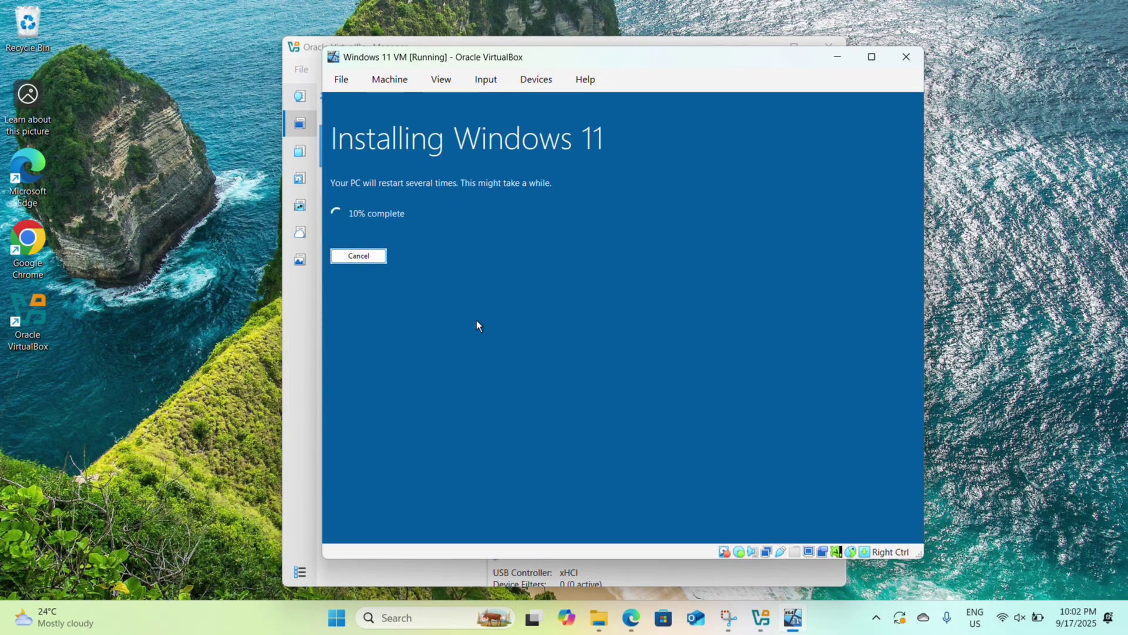
Cancel Windows 11 setup, confirm quitting, and power off the VM.
left_click(490, 16)
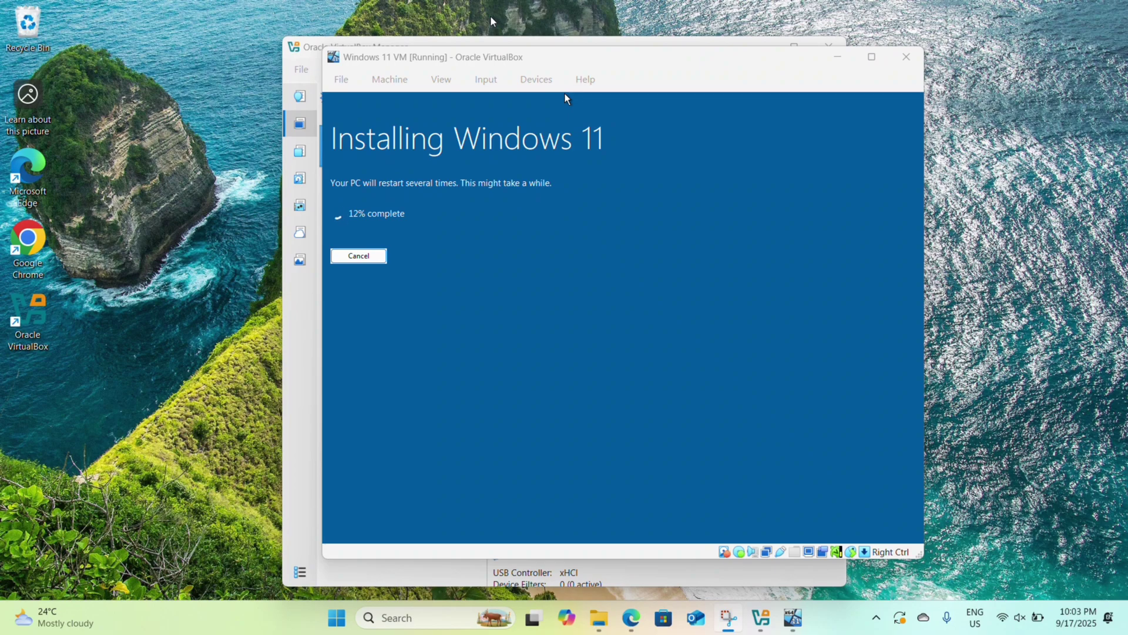
left_click(357, 256)
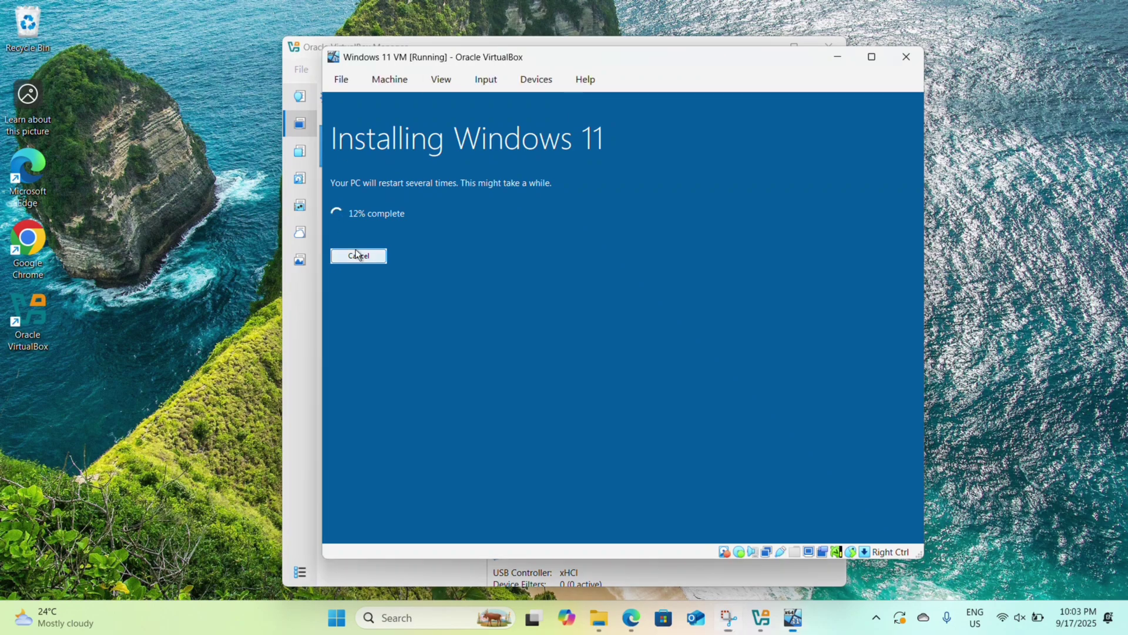
left_click(612, 363)
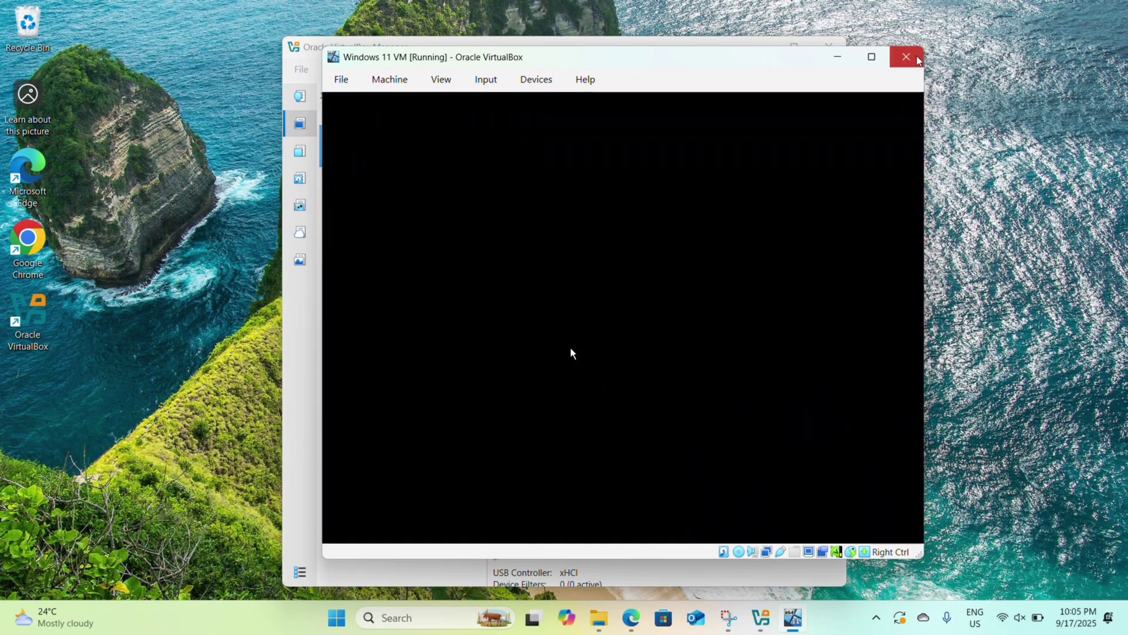
left_click(907, 57)
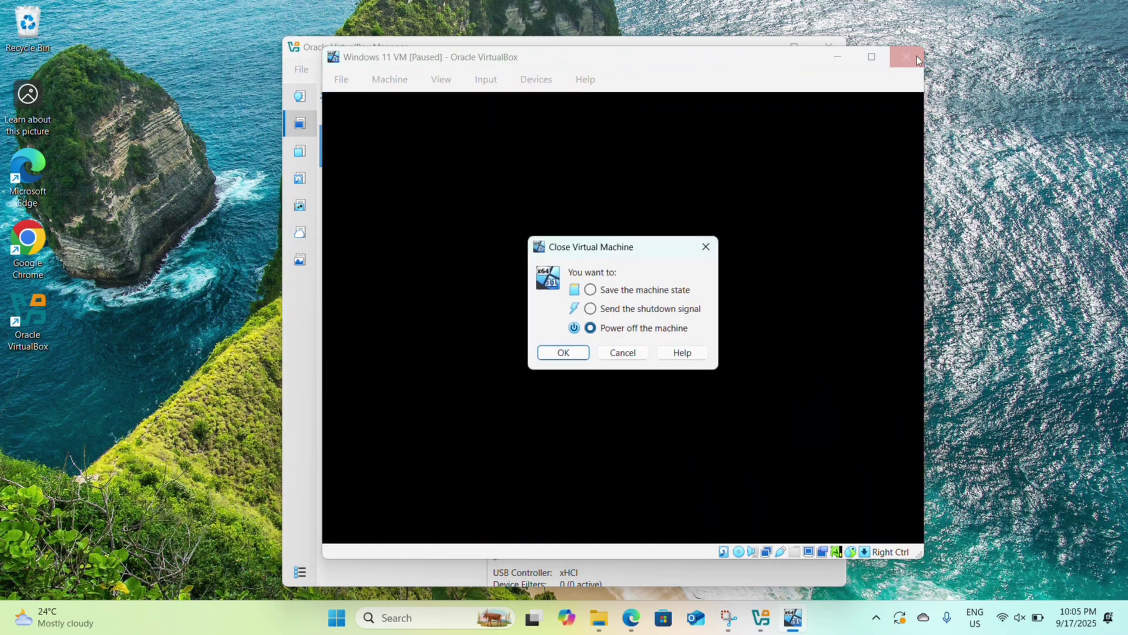
left_click(578, 354)
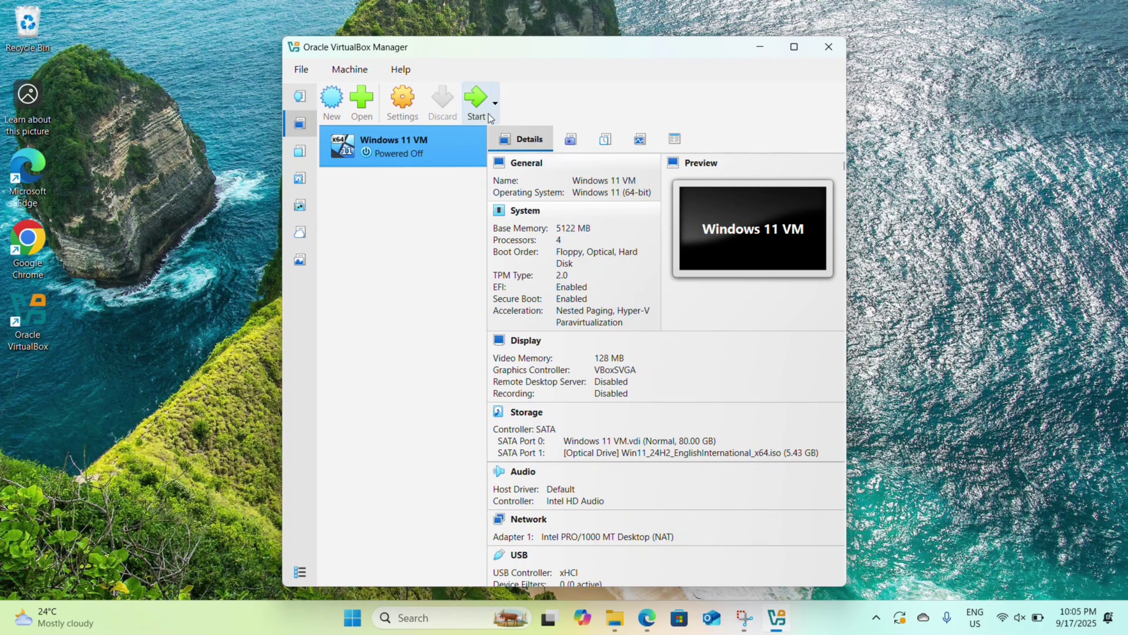
Restart the VM and bring up a Command Prompt with Shift+F10 at setup.
left_click(479, 108)
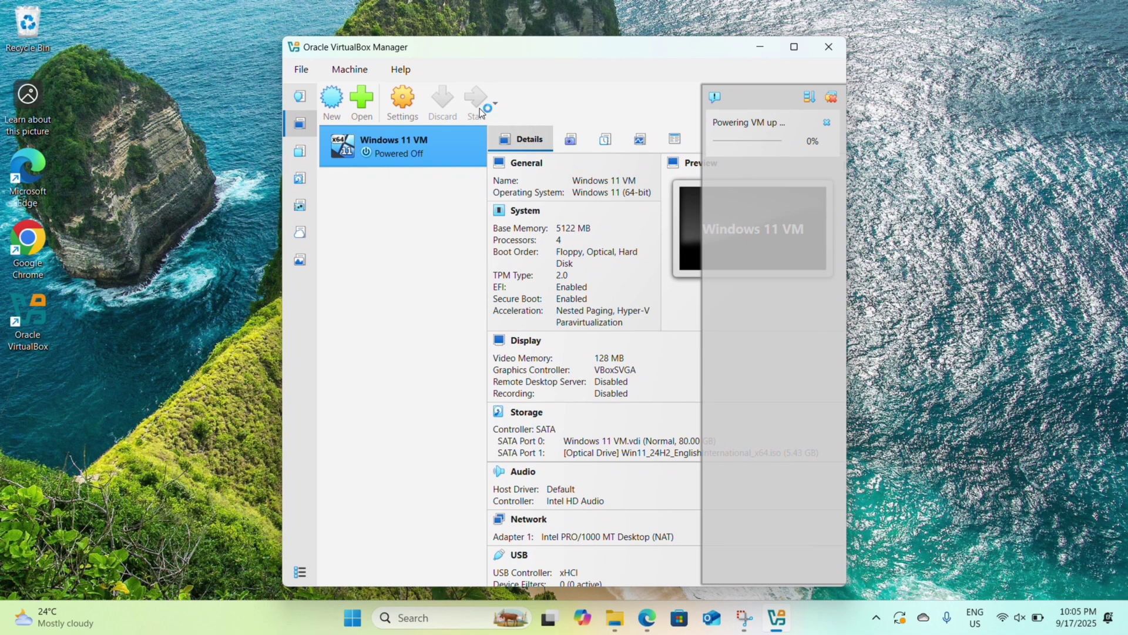
key("shift+F10")
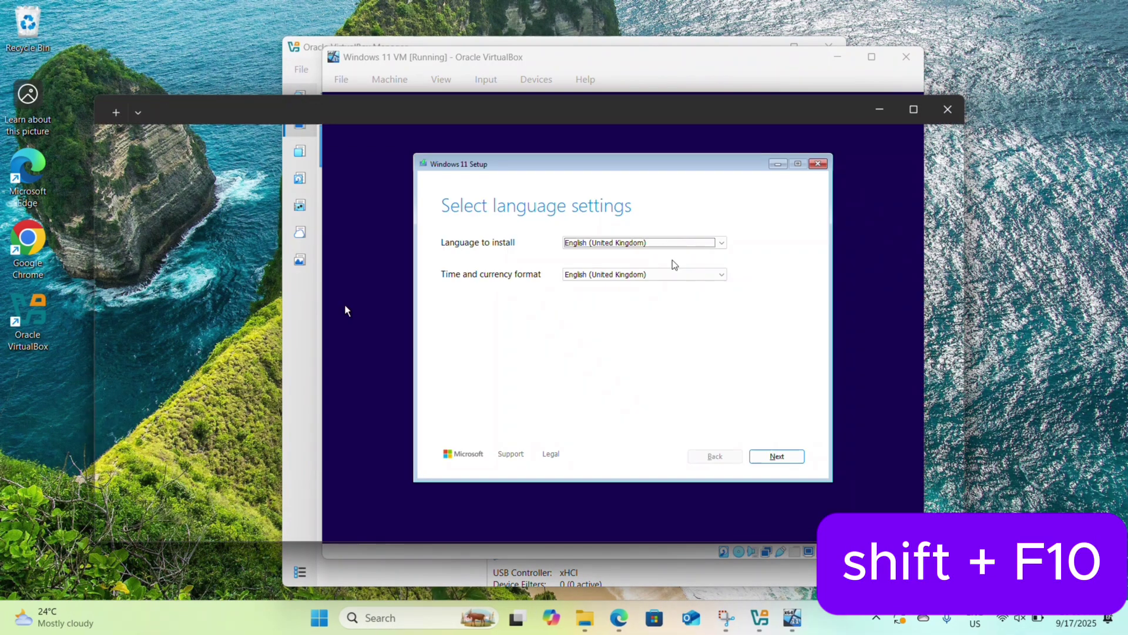
key("shift+F10")
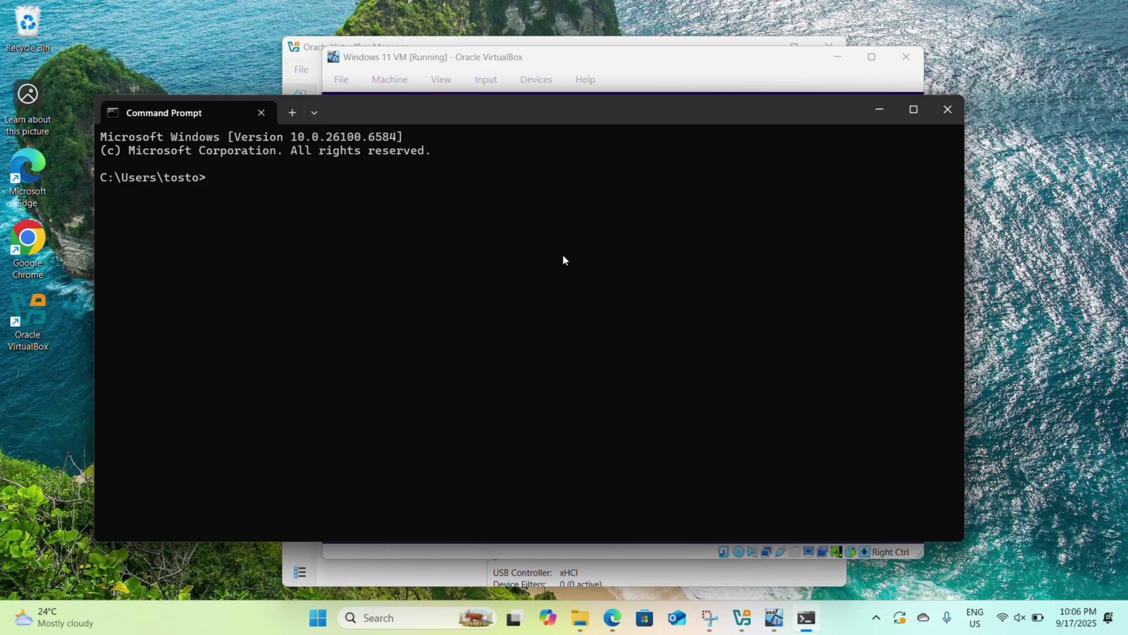
Run regedit at the Command Prompt to launch Registry Editor.
type("regedit")
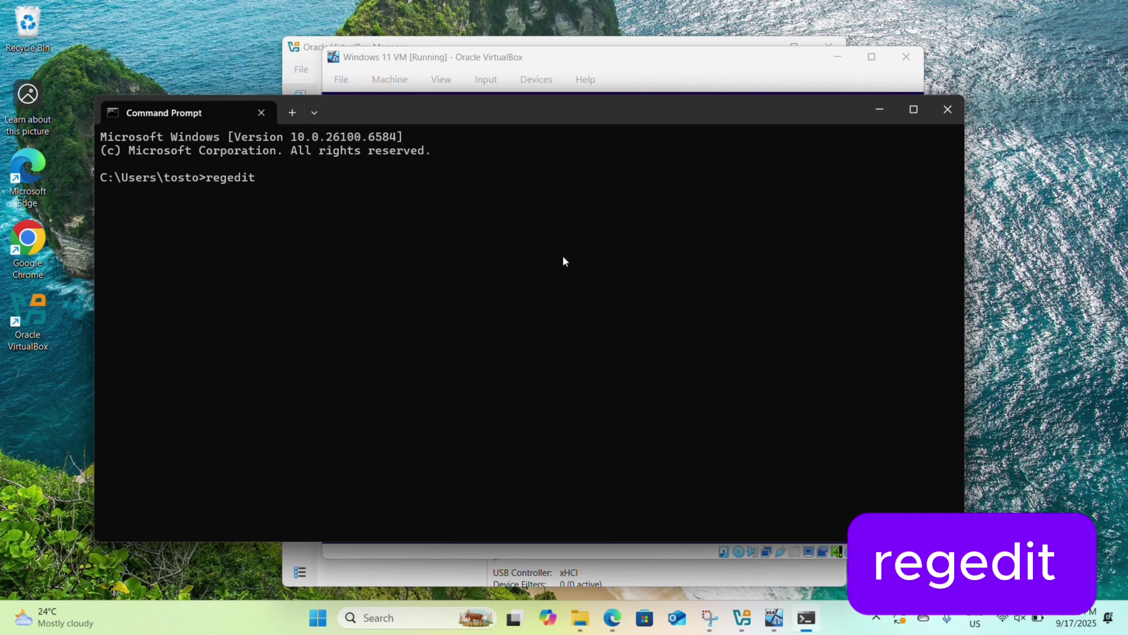
key("Return")
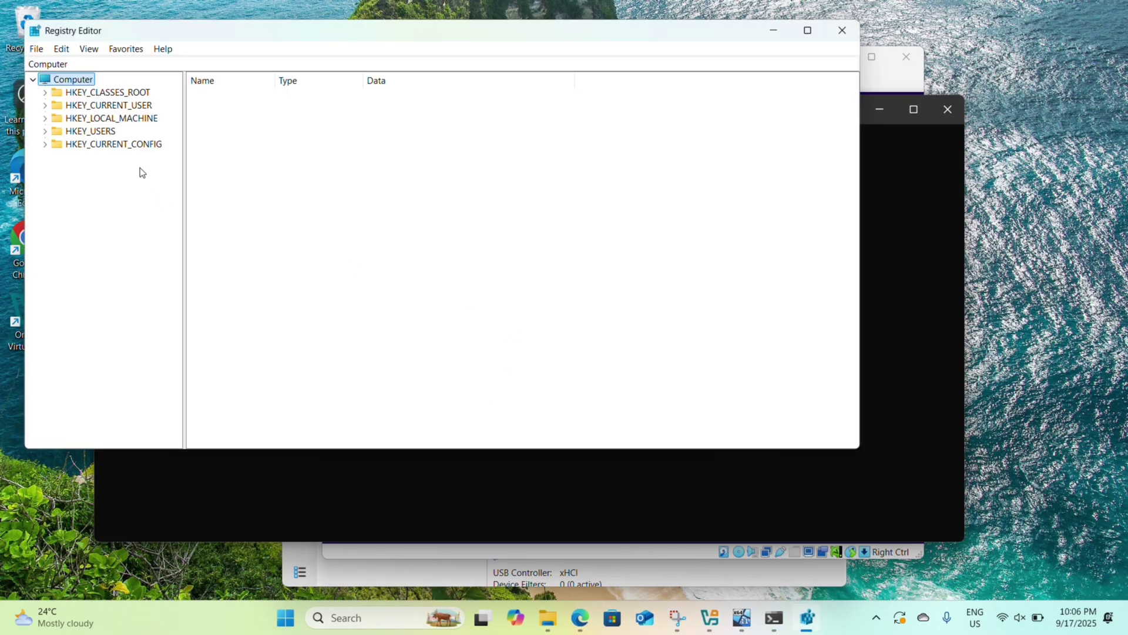
Expand HKEY_LOCAL_MACHINE, then SYSTEM, then Setup in the Registry Editor tree.
double_click(66, 118)
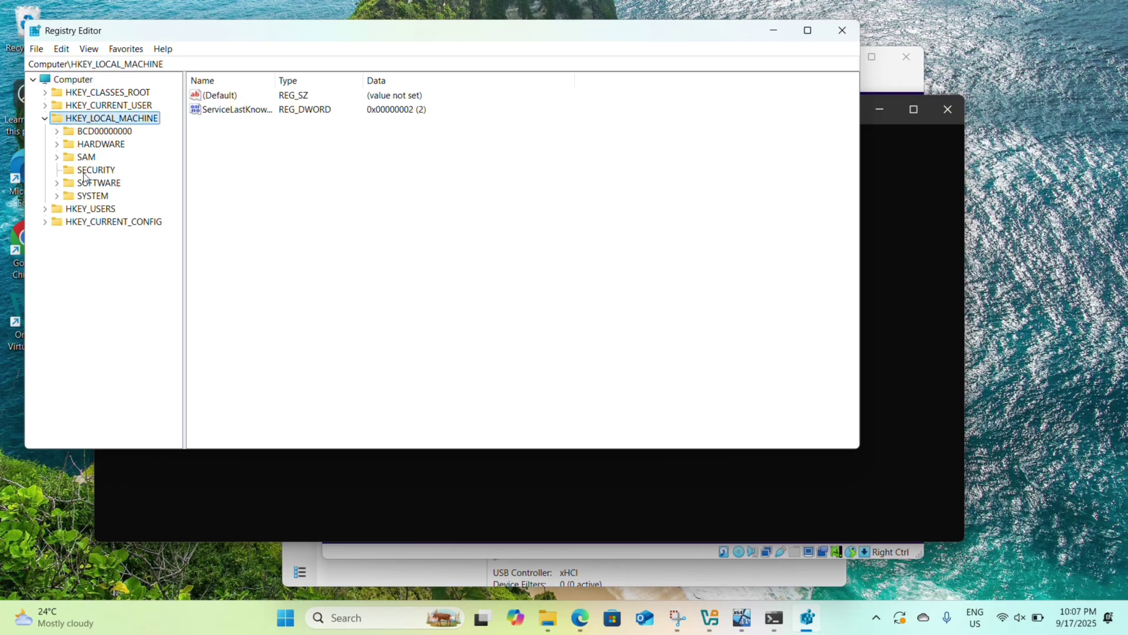
left_click(57, 196)
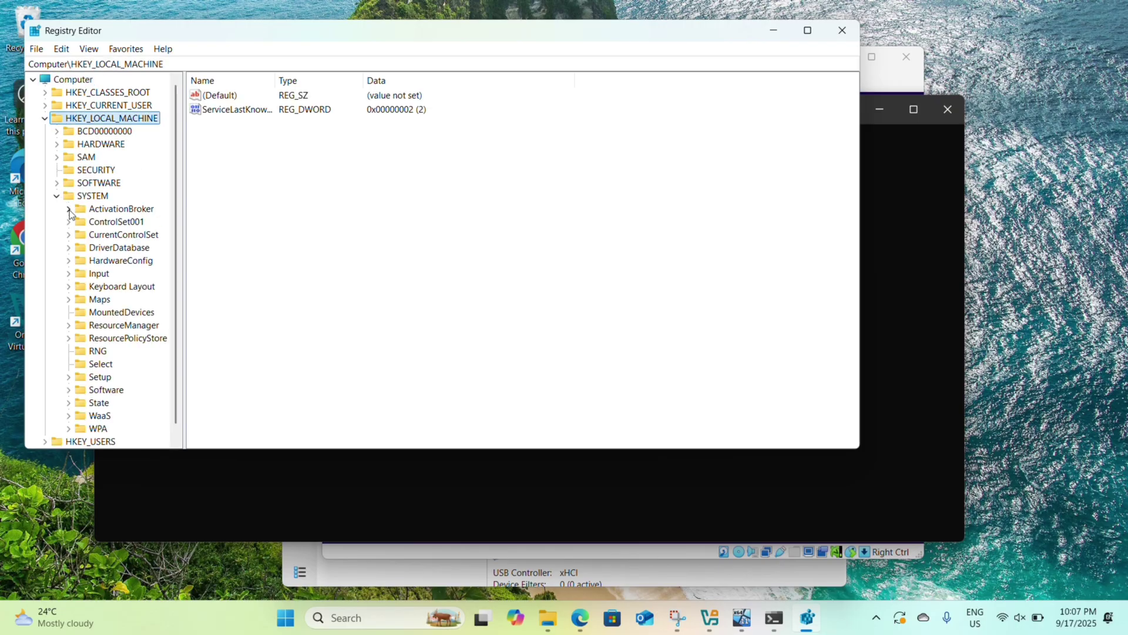
left_click(69, 376)
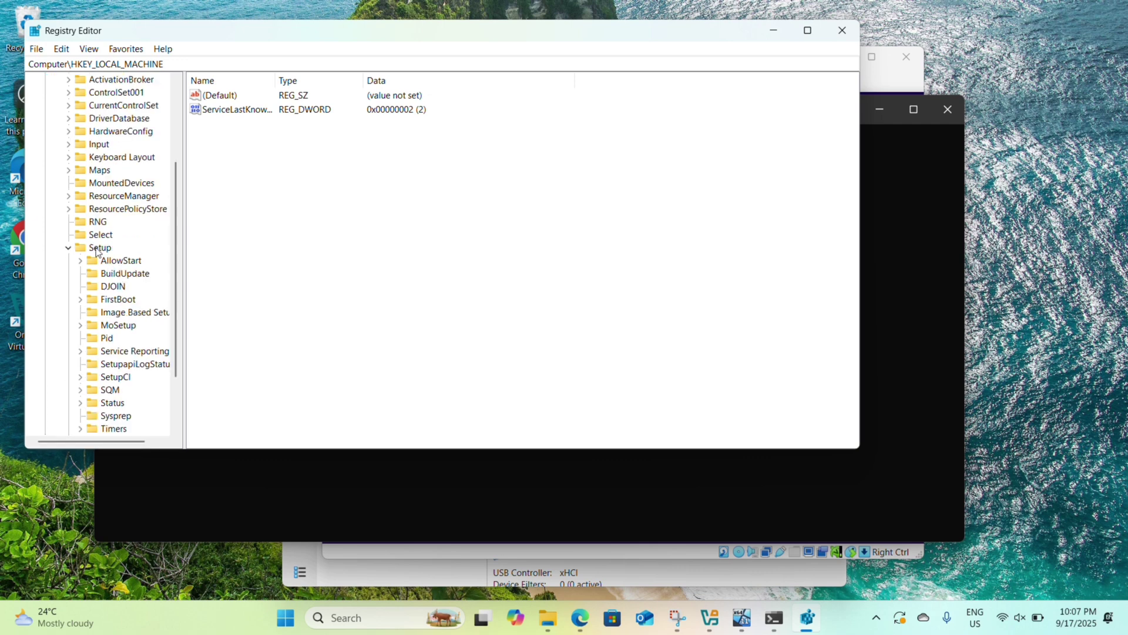
Create a new registry key named LabConfig beneath the Setup key.
right_click(97, 250)
mouse_move(141, 272)
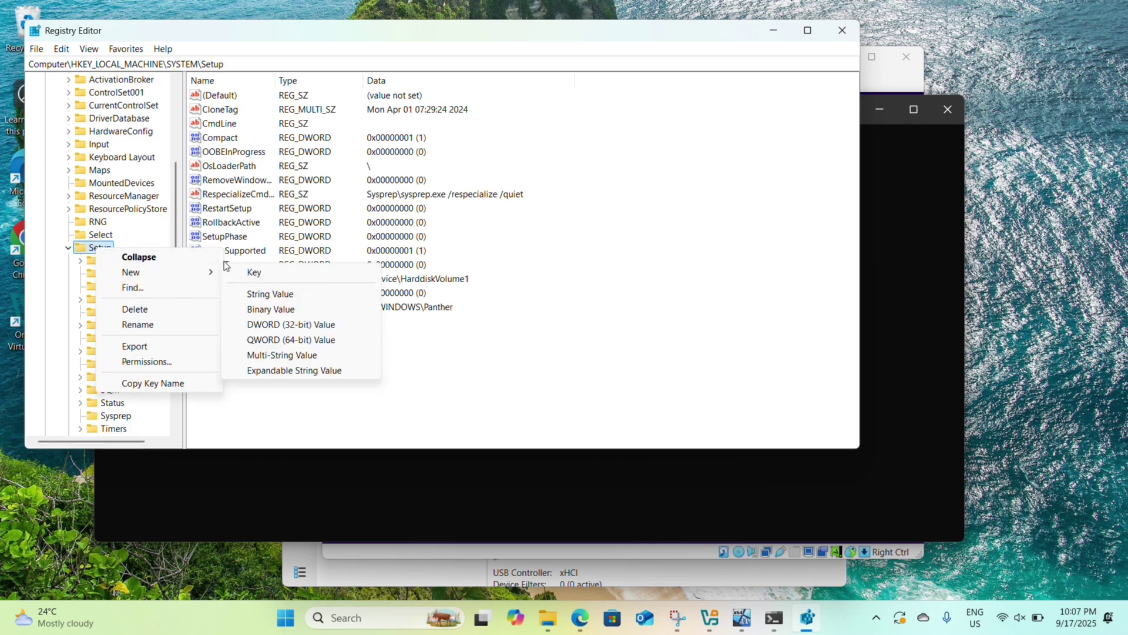
left_click(253, 273)
type("L")
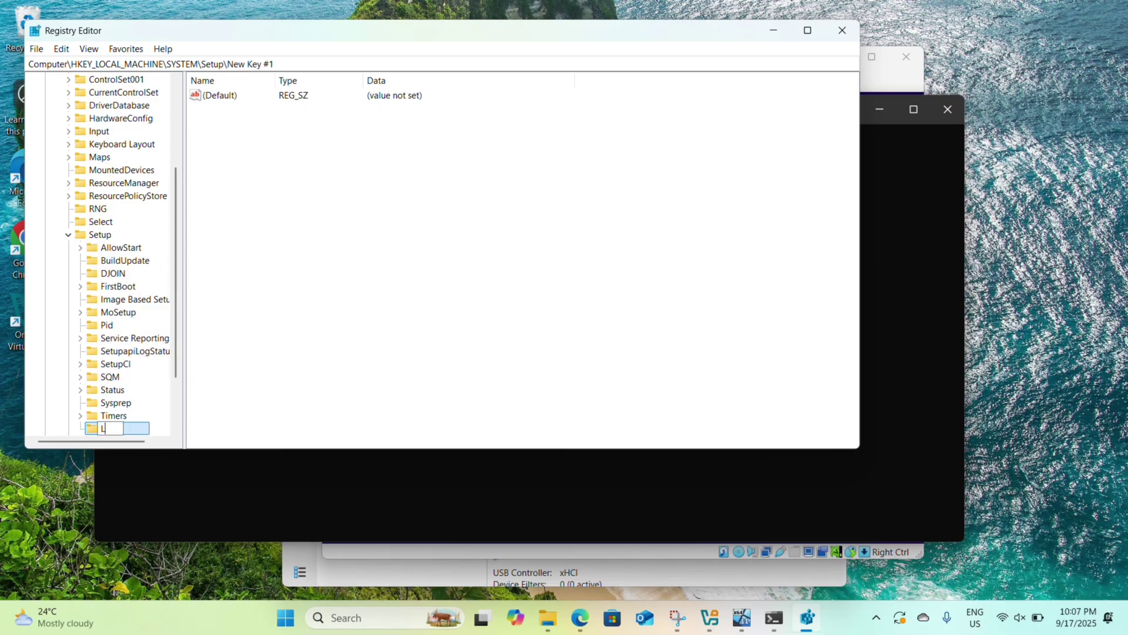
type("abConfig")
key("Return")
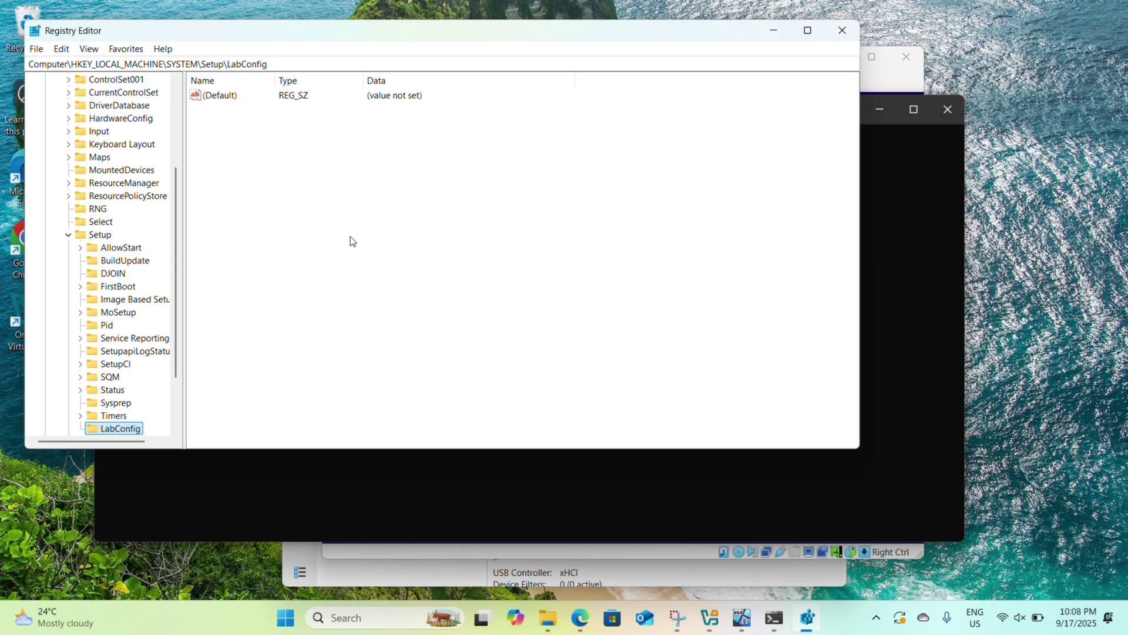
Add a 32-bit DWORD value BypassTPMCheck in LabConfig with data 1.
right_click(351, 206)
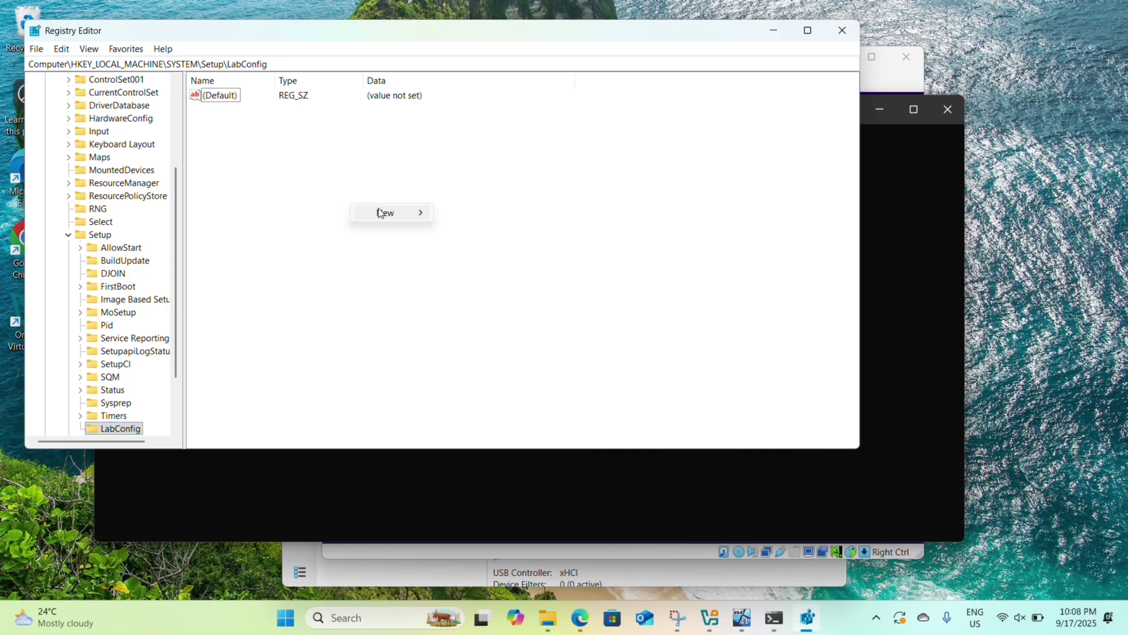
mouse_move(388, 213)
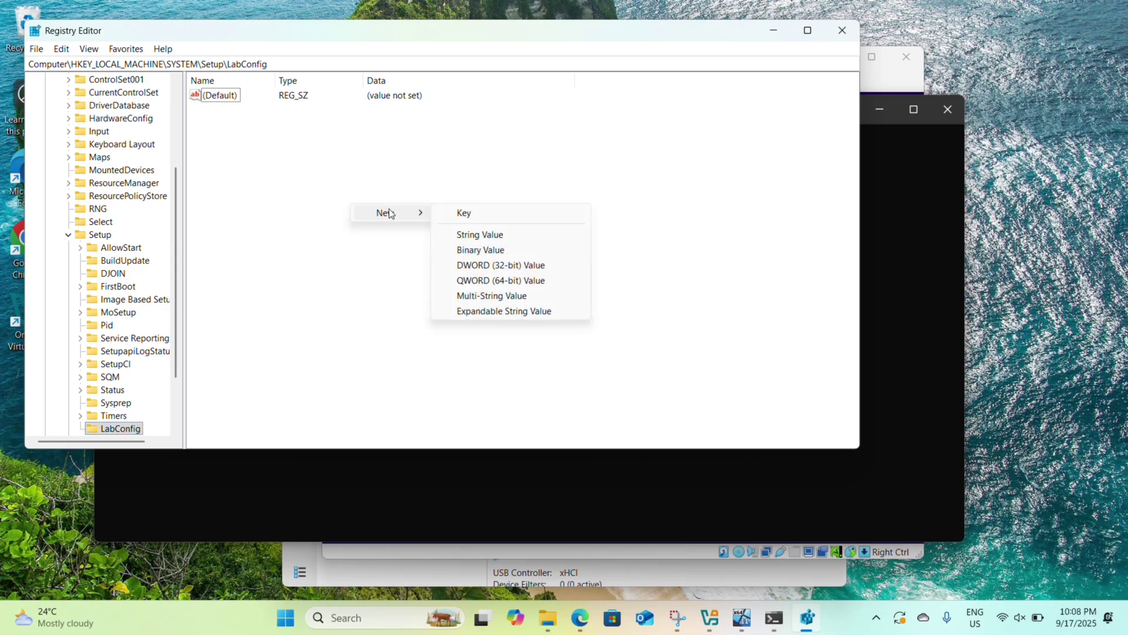
left_click(459, 265)
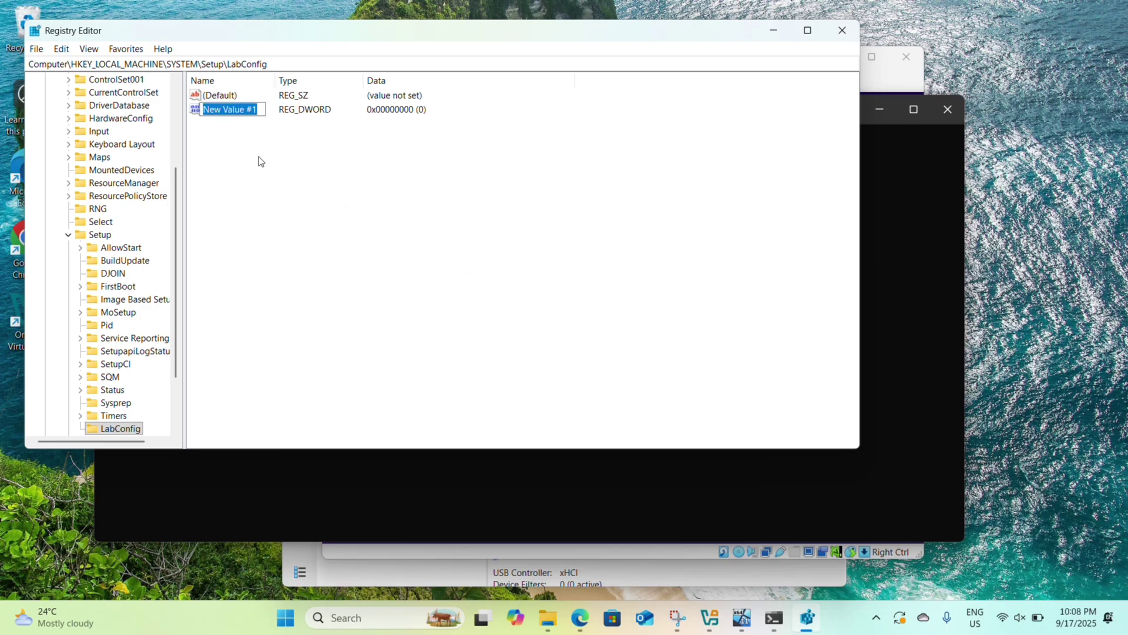
type("By")
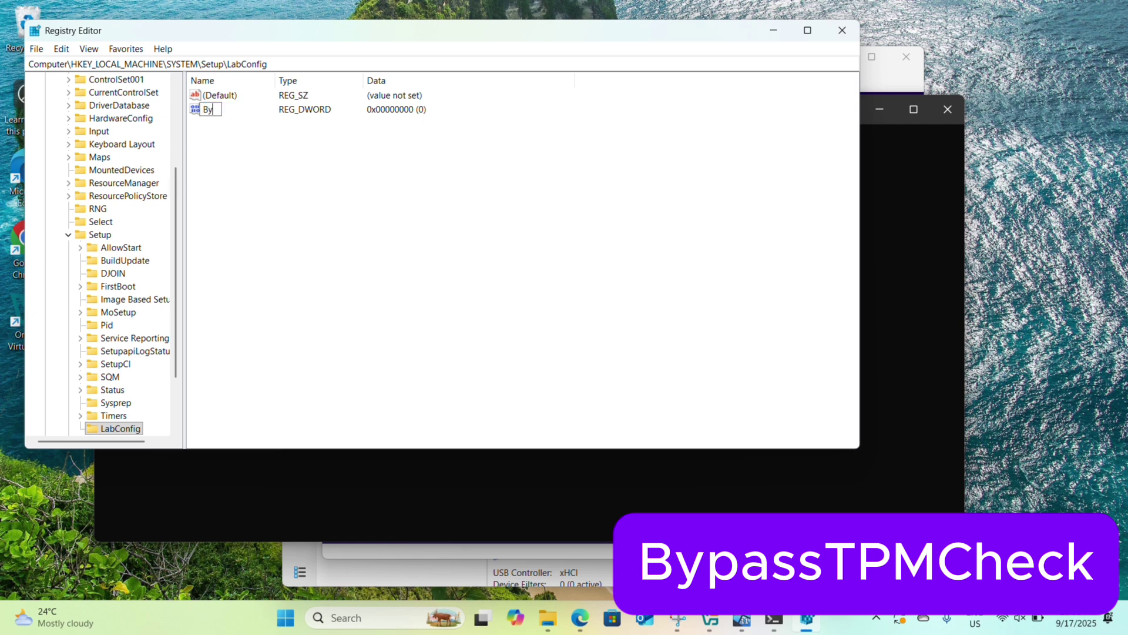
type("passTPMCheck")
key("Return")
right_click(233, 108)
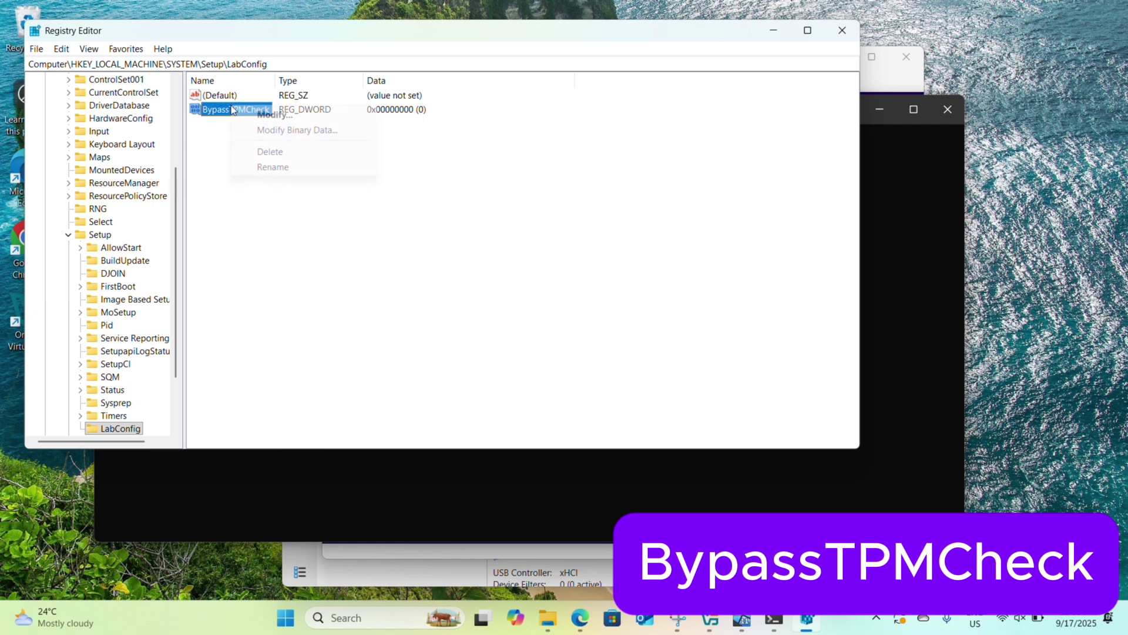
left_click(278, 115)
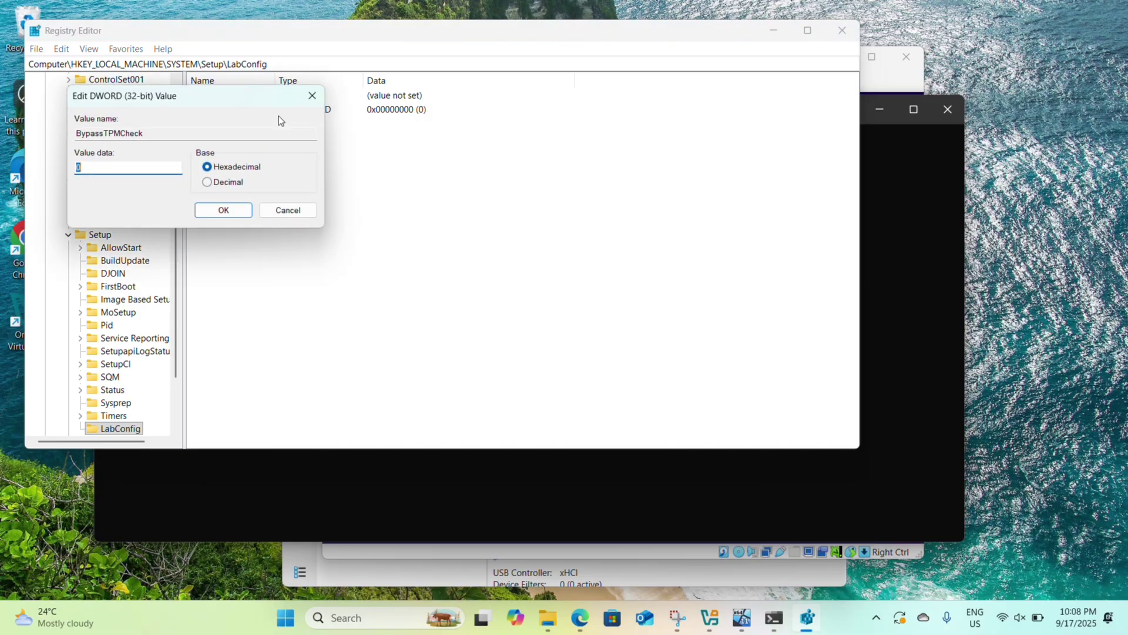
type("1")
key("Return")
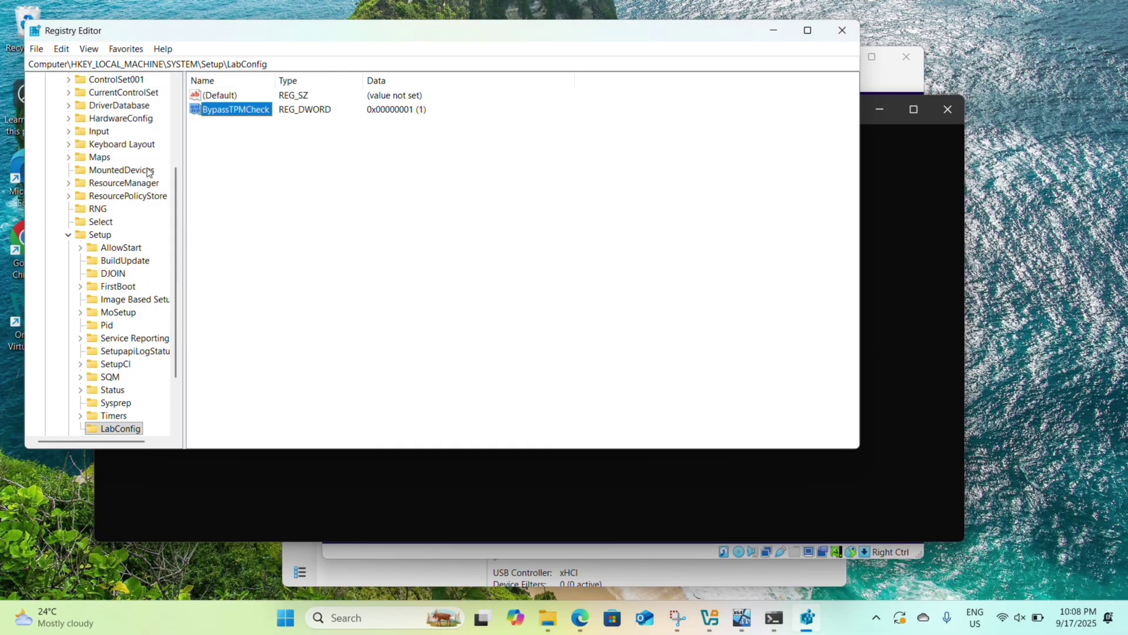
Add a BypassSecureBootCheck DWORD set to 1, and widen the Name column.
right_click(233, 178)
mouse_move(268, 187)
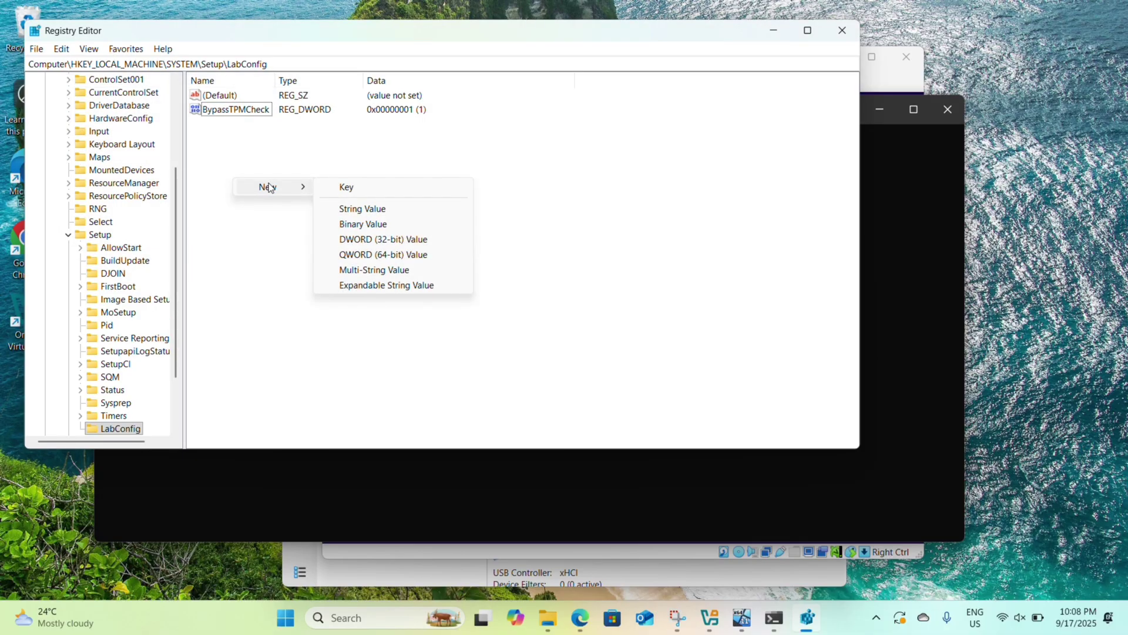
left_click(355, 239)
type("BypassSecureB")
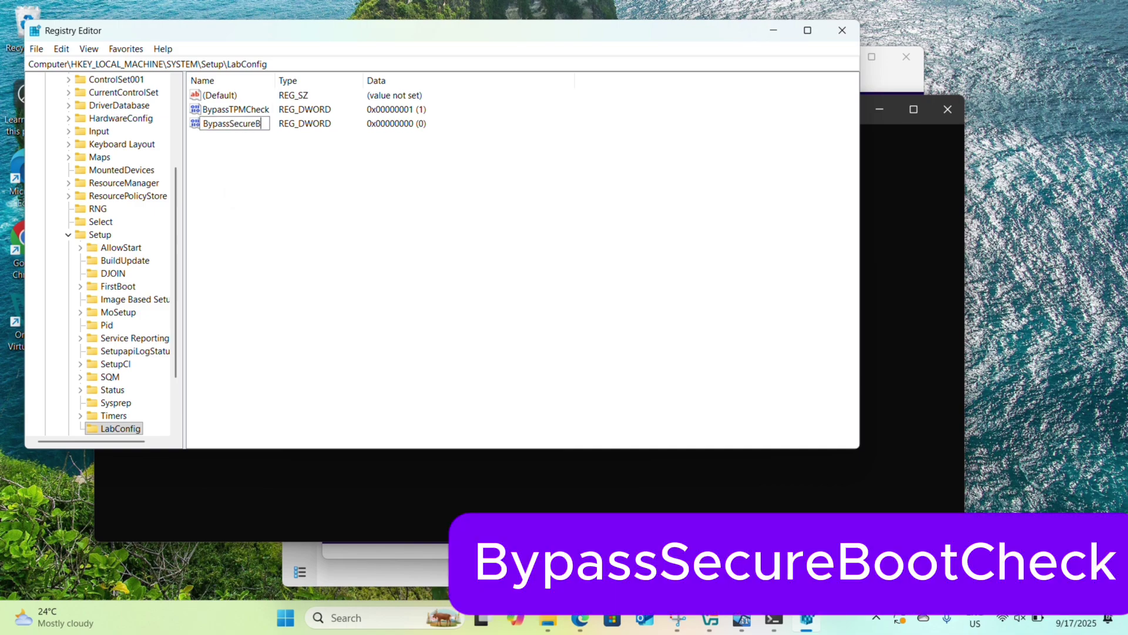
type("ootCheck")
key("Return")
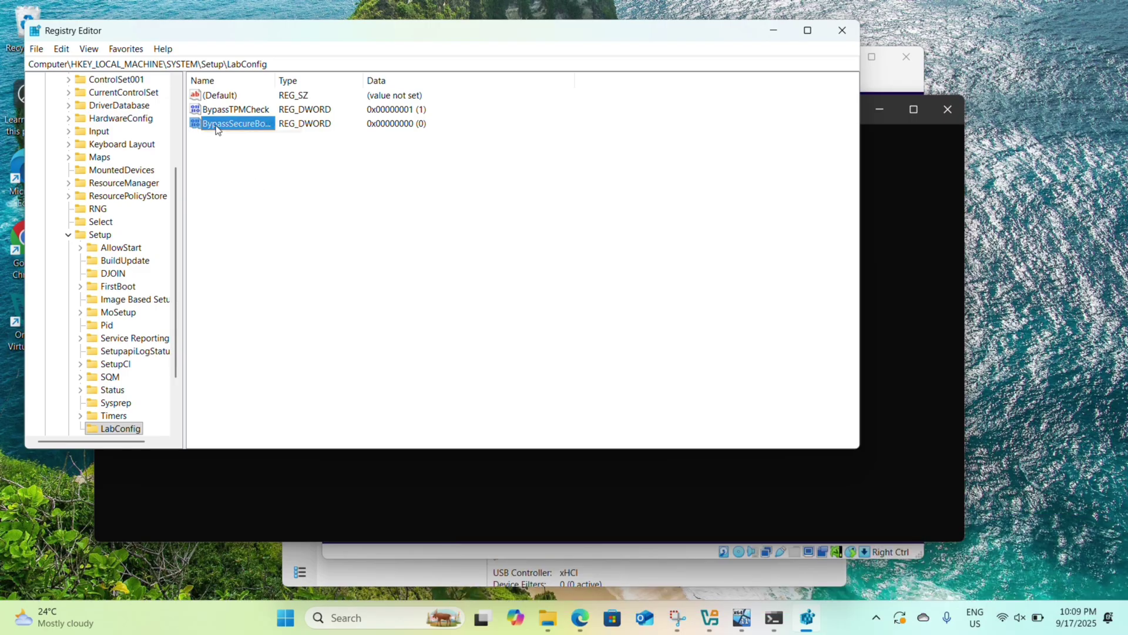
right_click(218, 126)
left_click(246, 134)
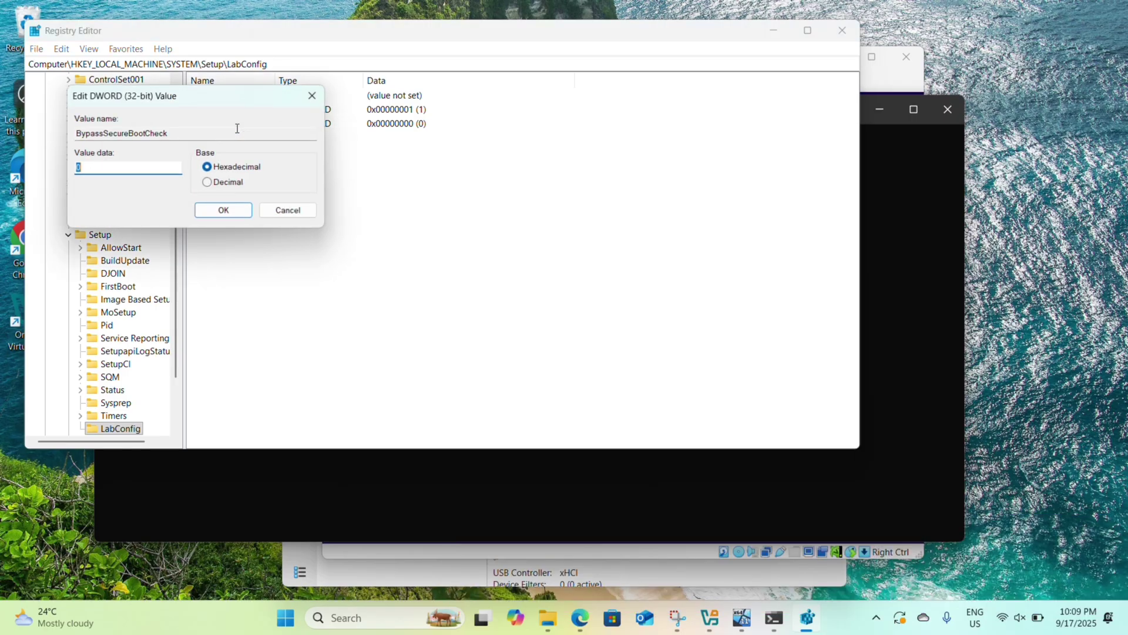
type("1")
left_click(222, 209)
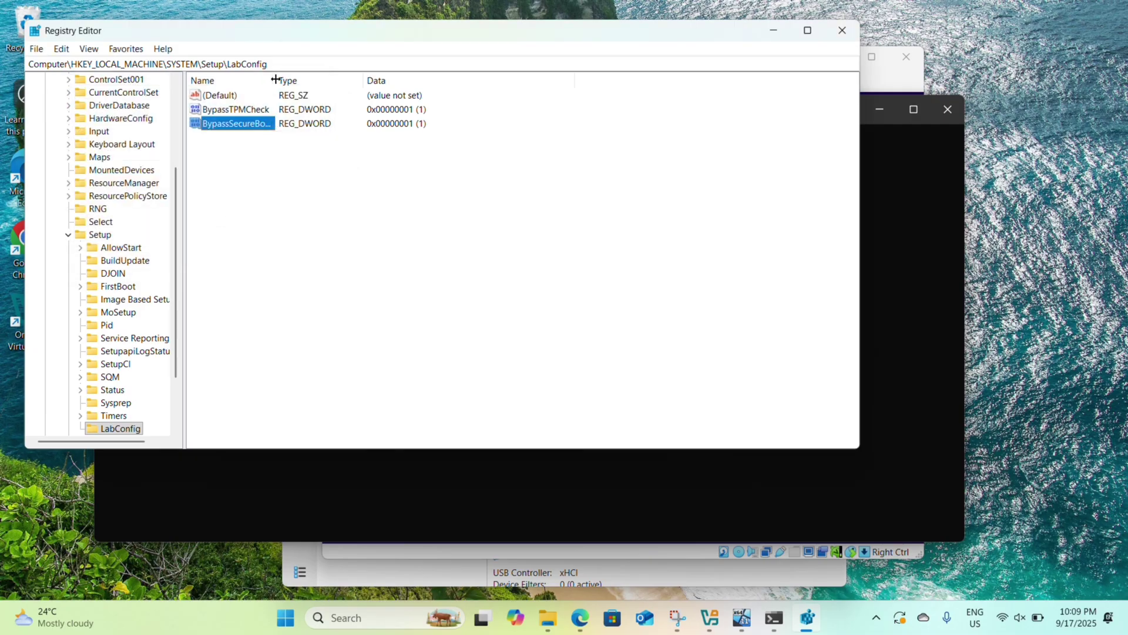
left_click_drag(276, 80, 307, 78)
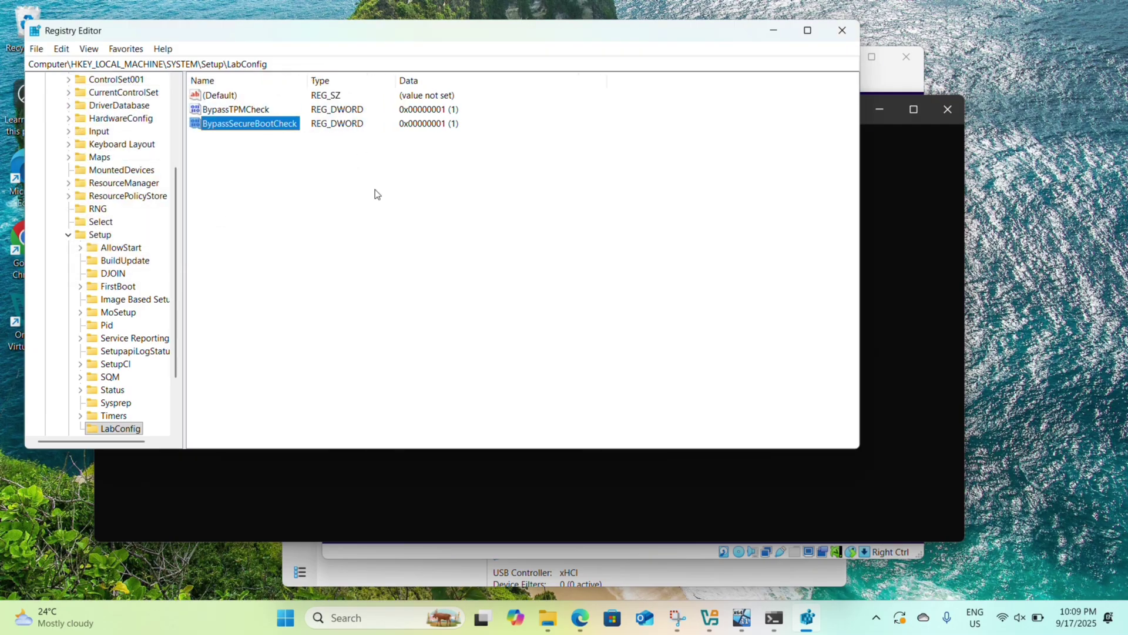
left_click(469, 129)
left_click_drag(469, 126, 397, 101)
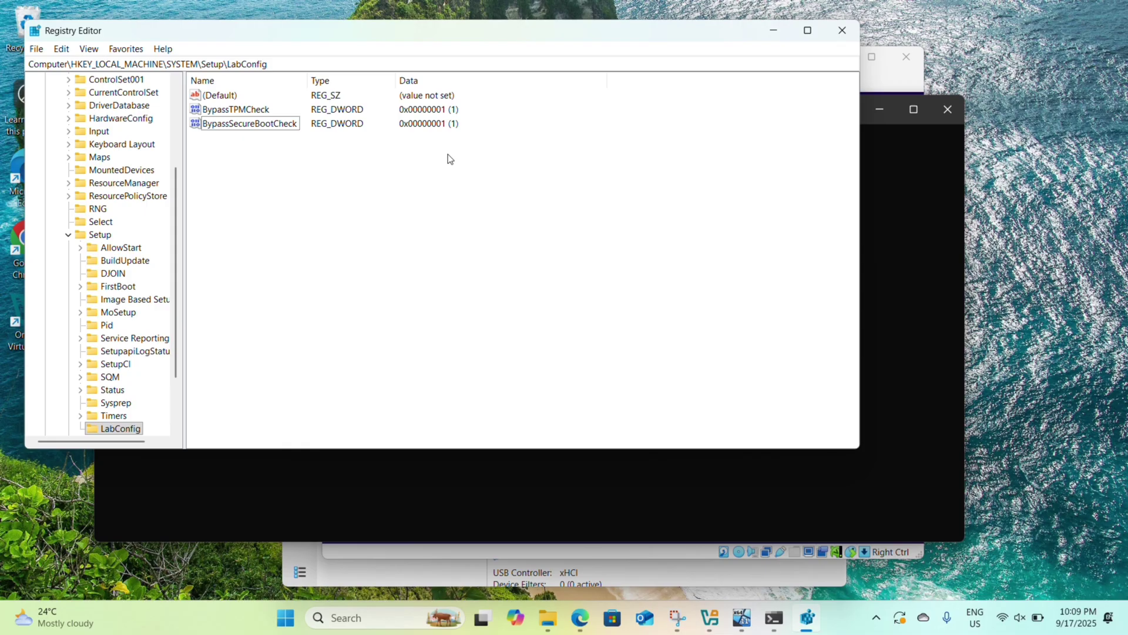
Close Registry Editor and Command Prompt, then continue past the language, keyboard and deletion-agreement pages.
left_click(842, 30)
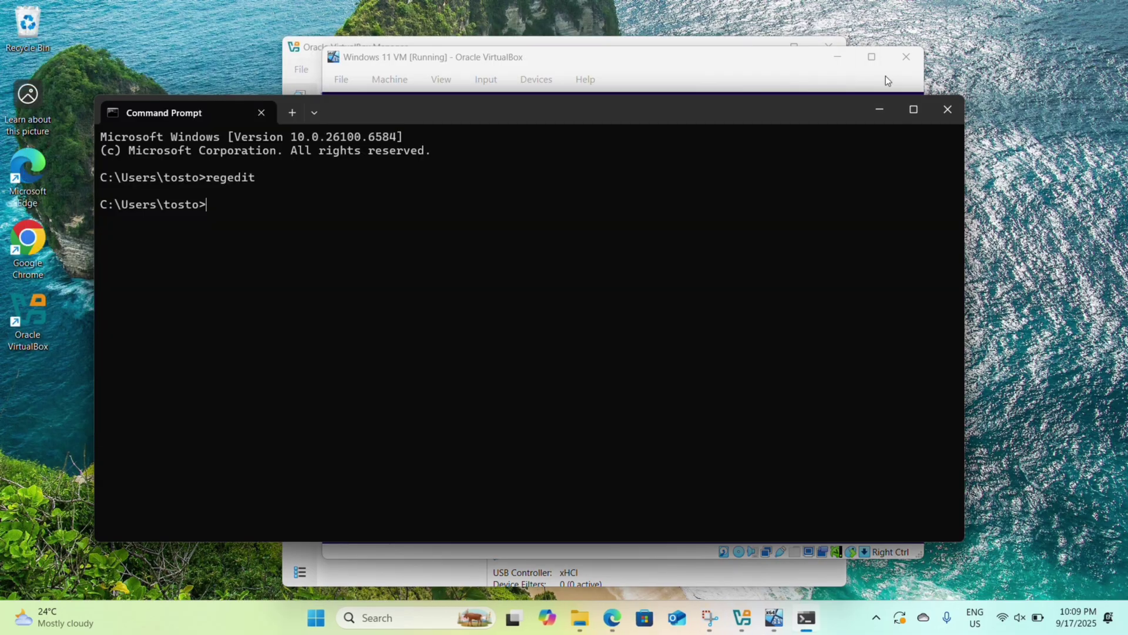
left_click(946, 110)
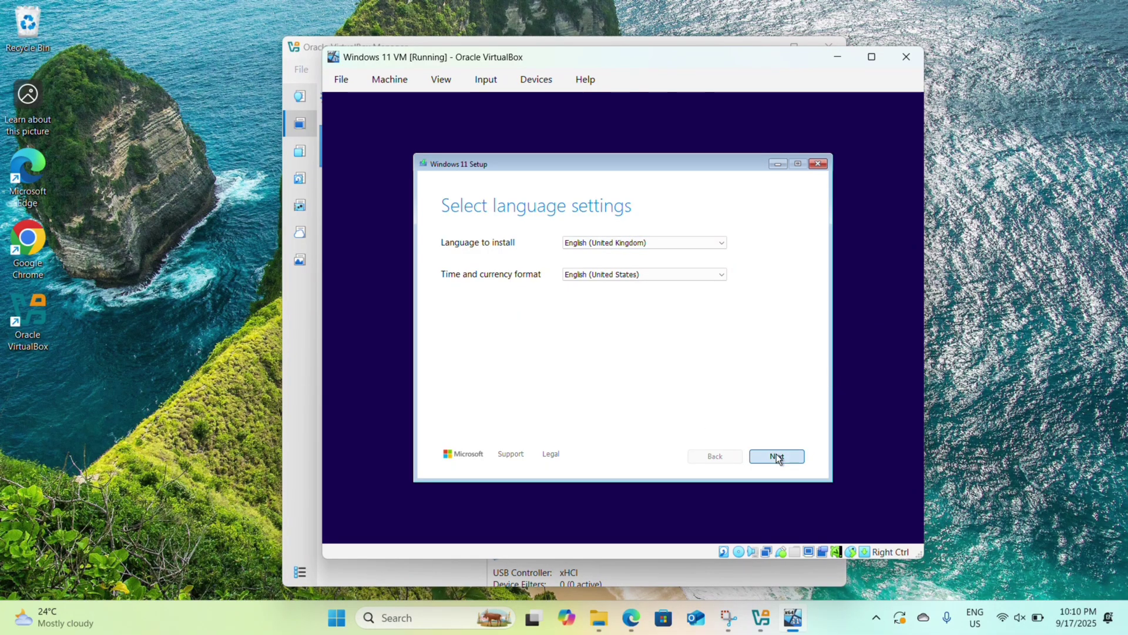
left_click(777, 456)
left_click(773, 456)
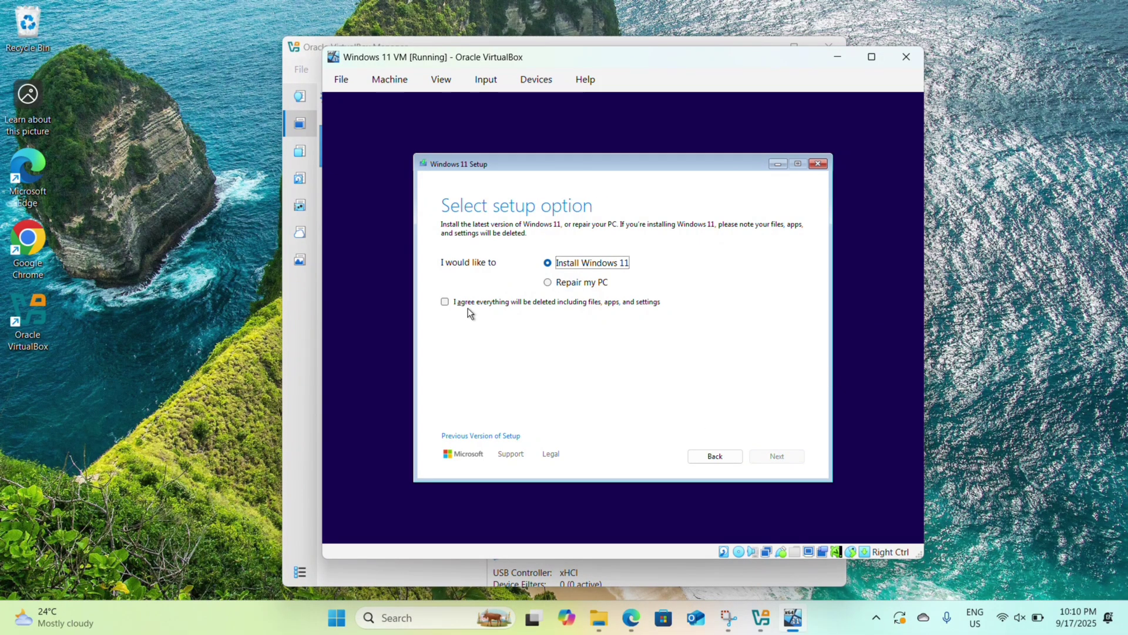
left_click(467, 308)
left_click(783, 463)
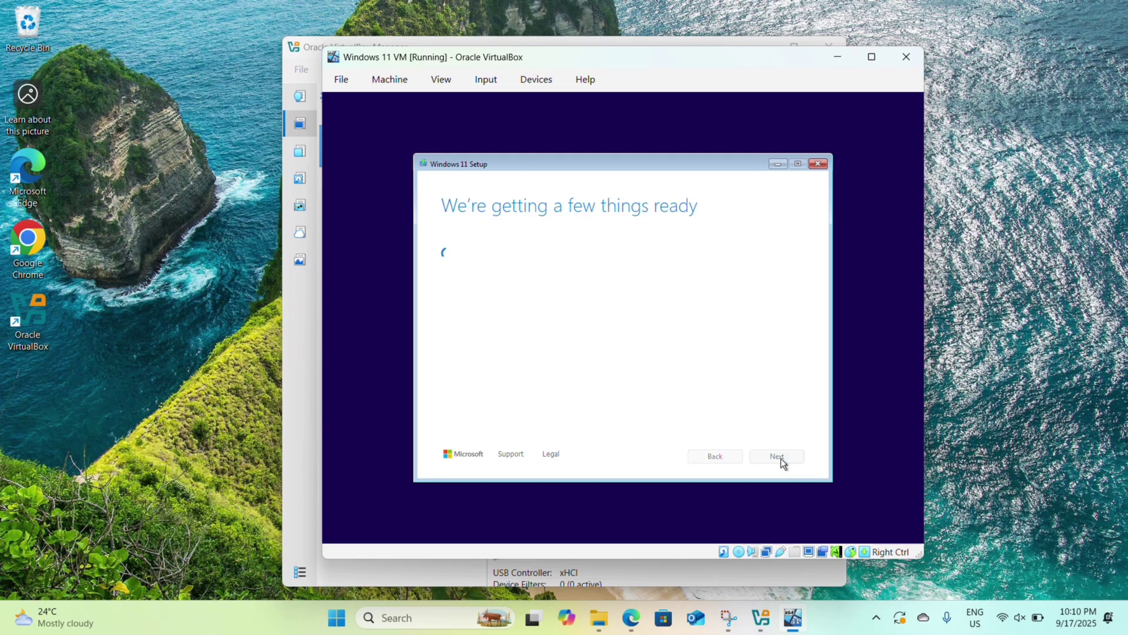
Skip the product key, choose Windows 11 Pro, accept the licence, and install to Disk 0 Partition 3.
left_click(468, 423)
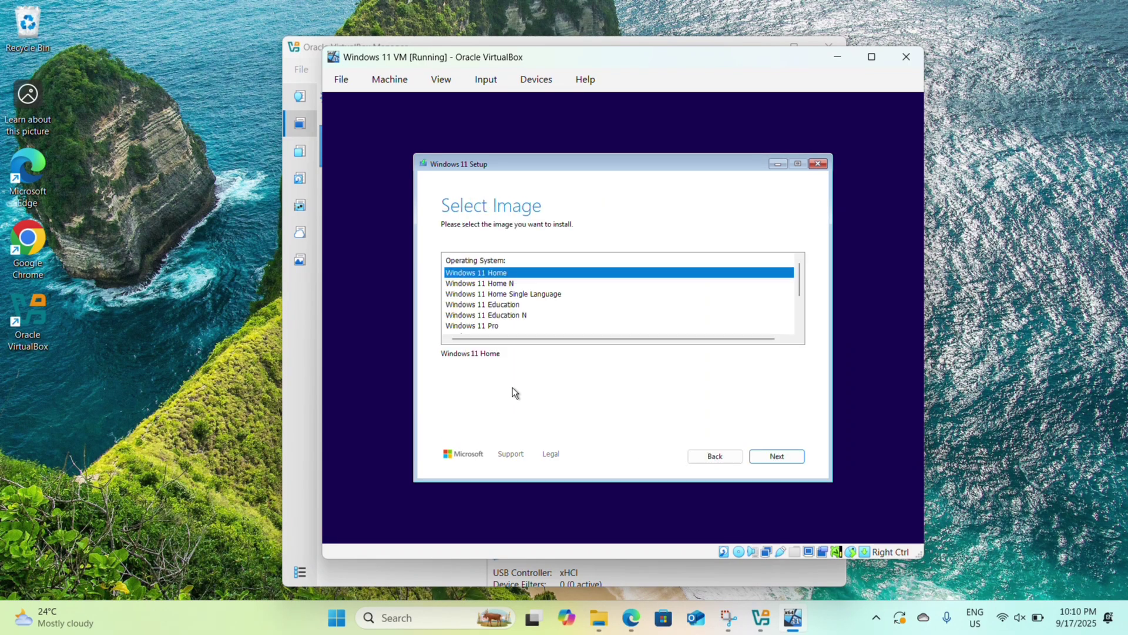
left_click(476, 327)
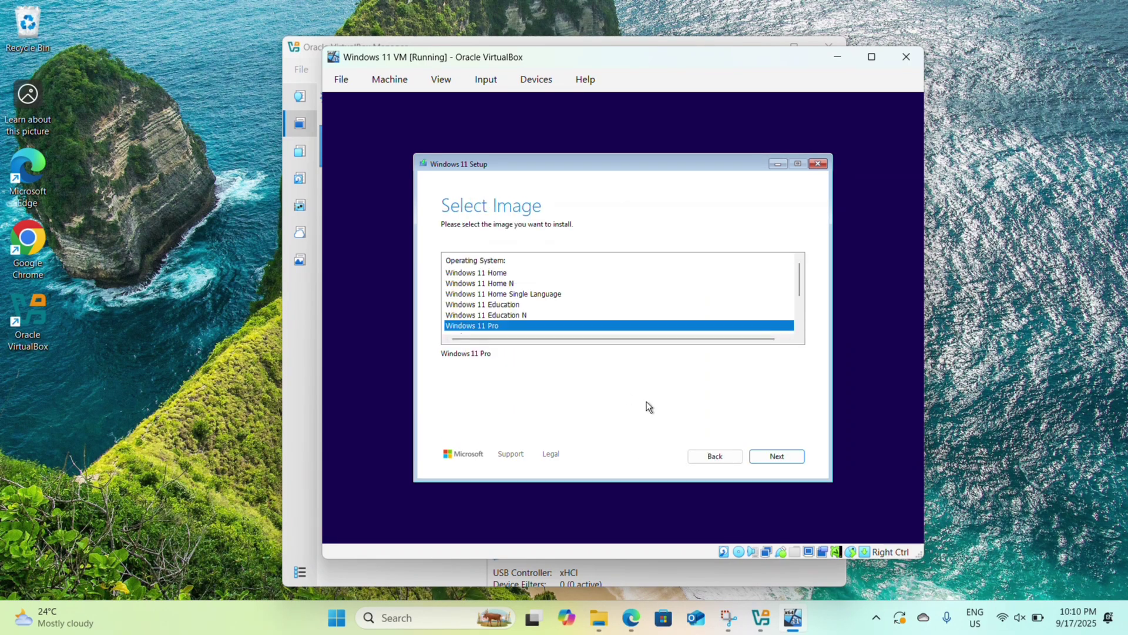
left_click(764, 459)
left_click(764, 459)
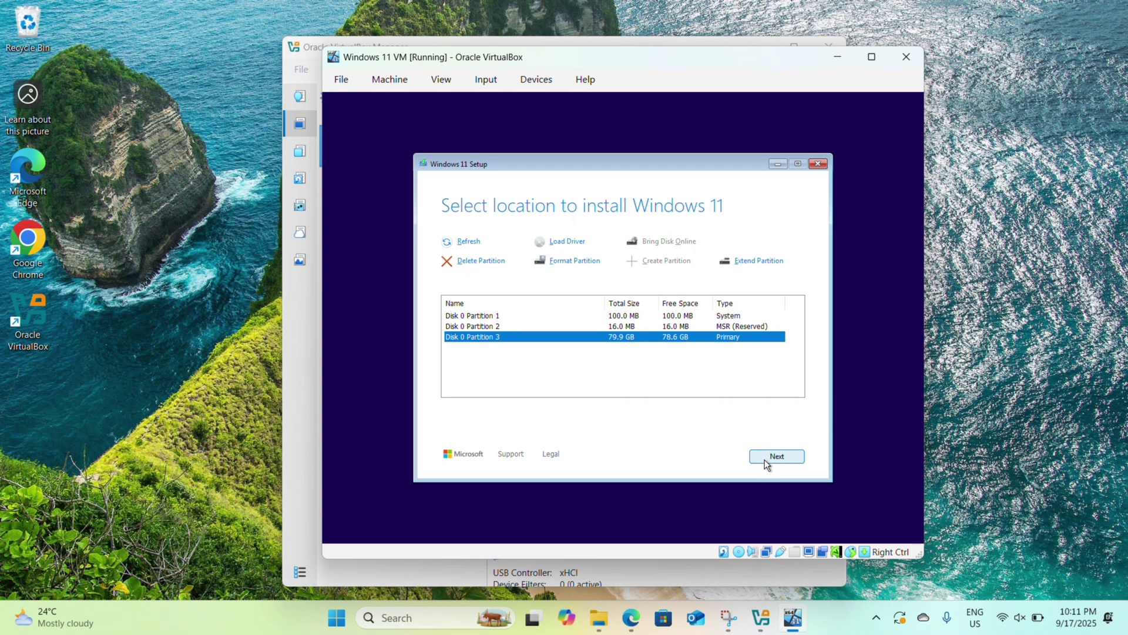
left_click(763, 460)
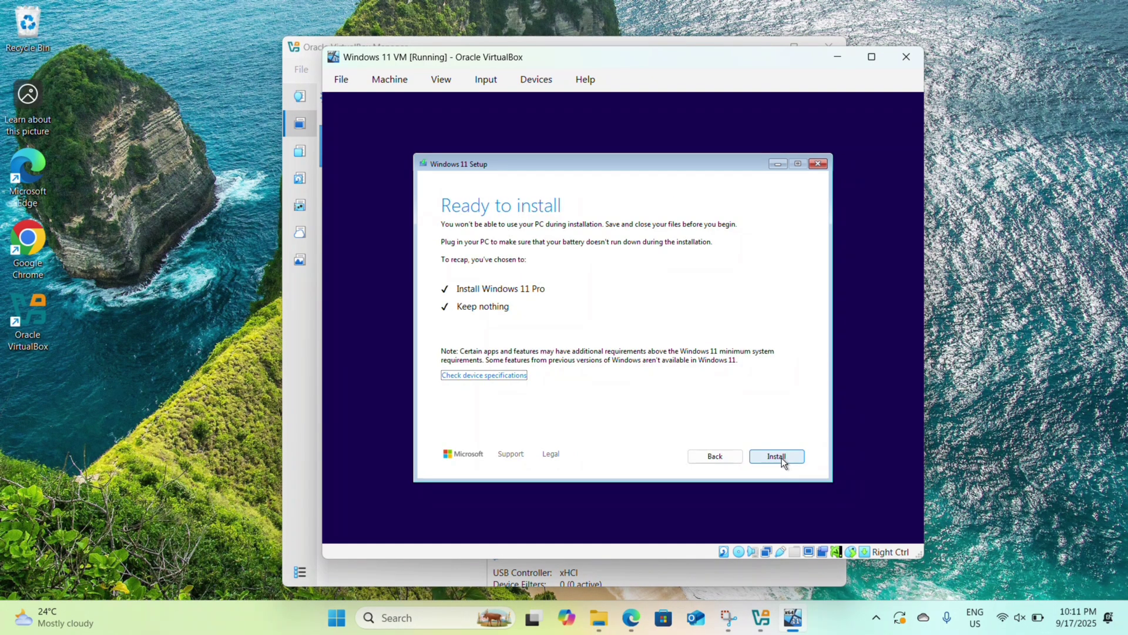
left_click(777, 456)
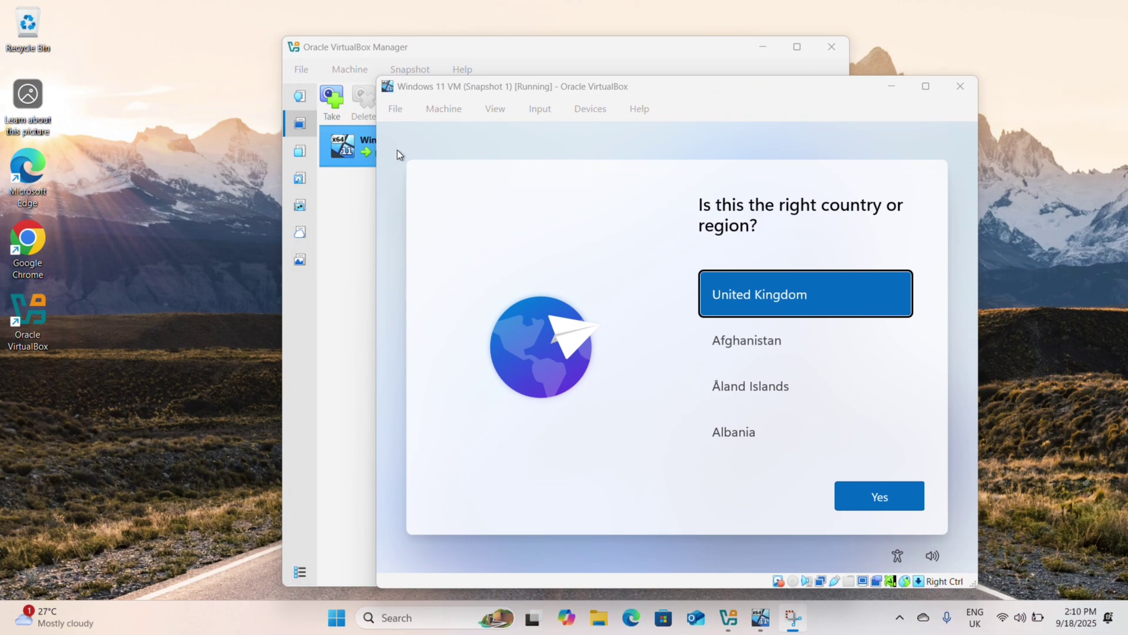
Set the country or region to Nepal.
scroll(733, 340, "down", 6)
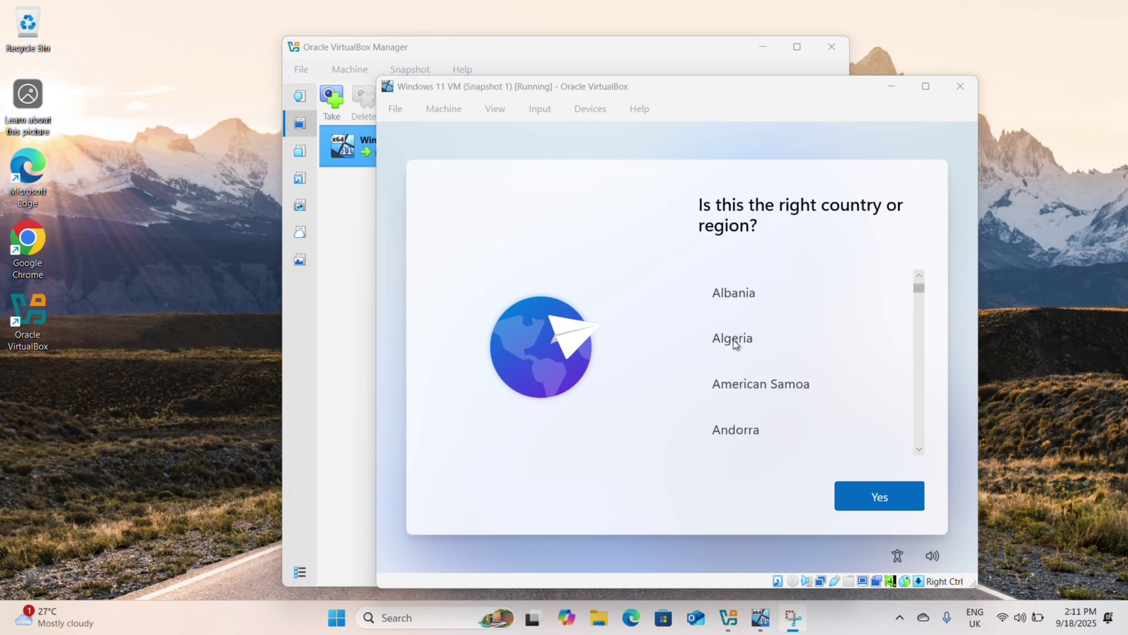
scroll(734, 340, "down", 20)
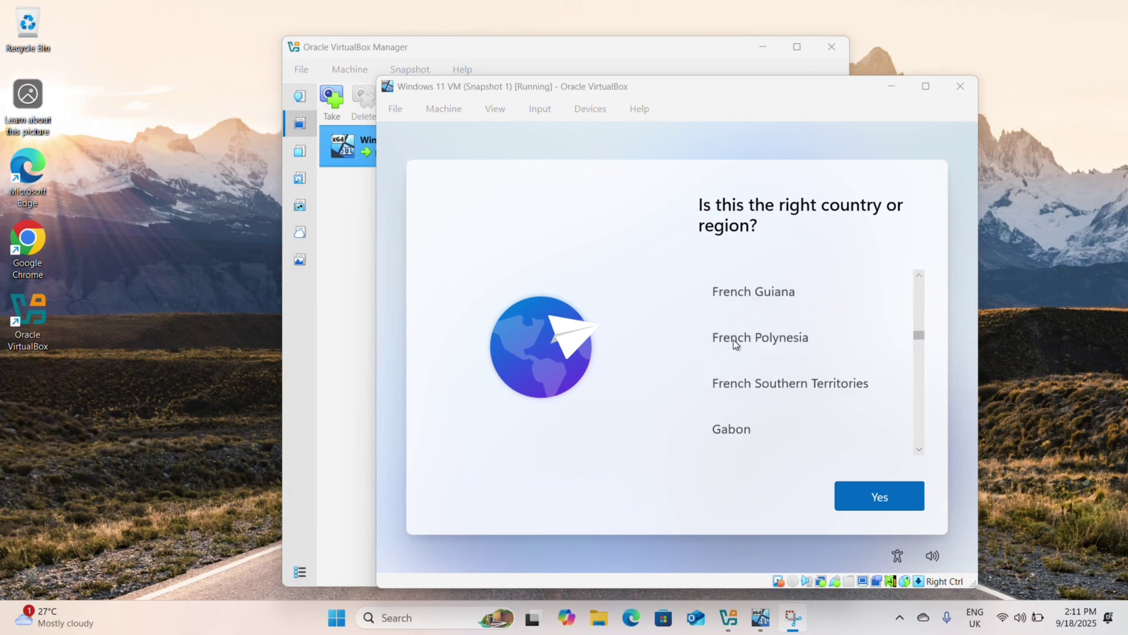
scroll(734, 339, "down", 9)
left_click(731, 296)
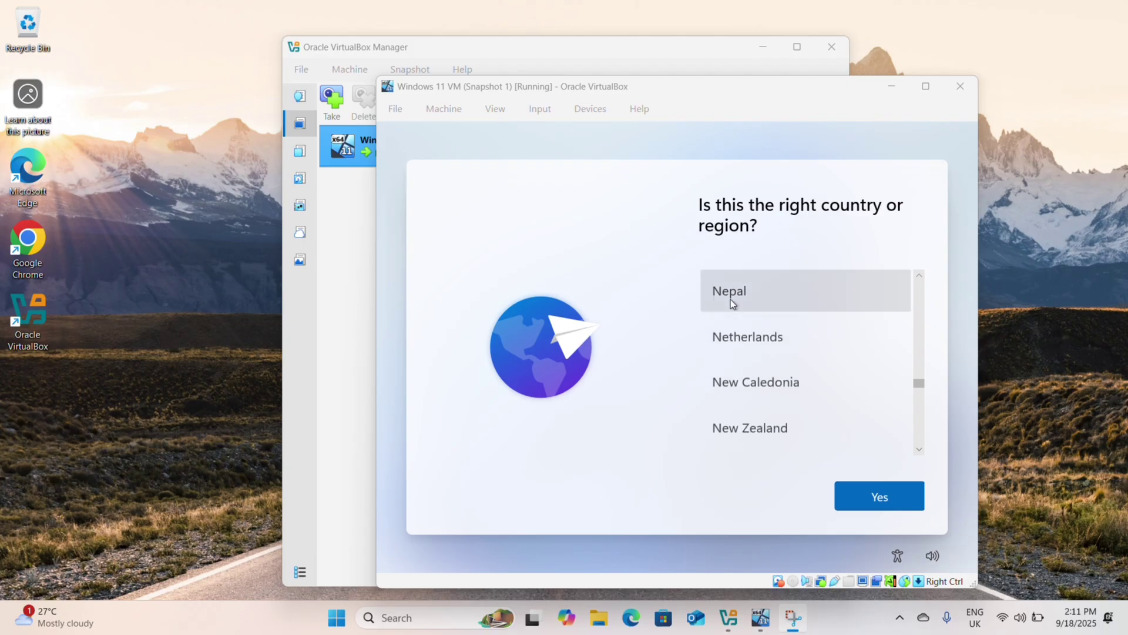
left_click(879, 496)
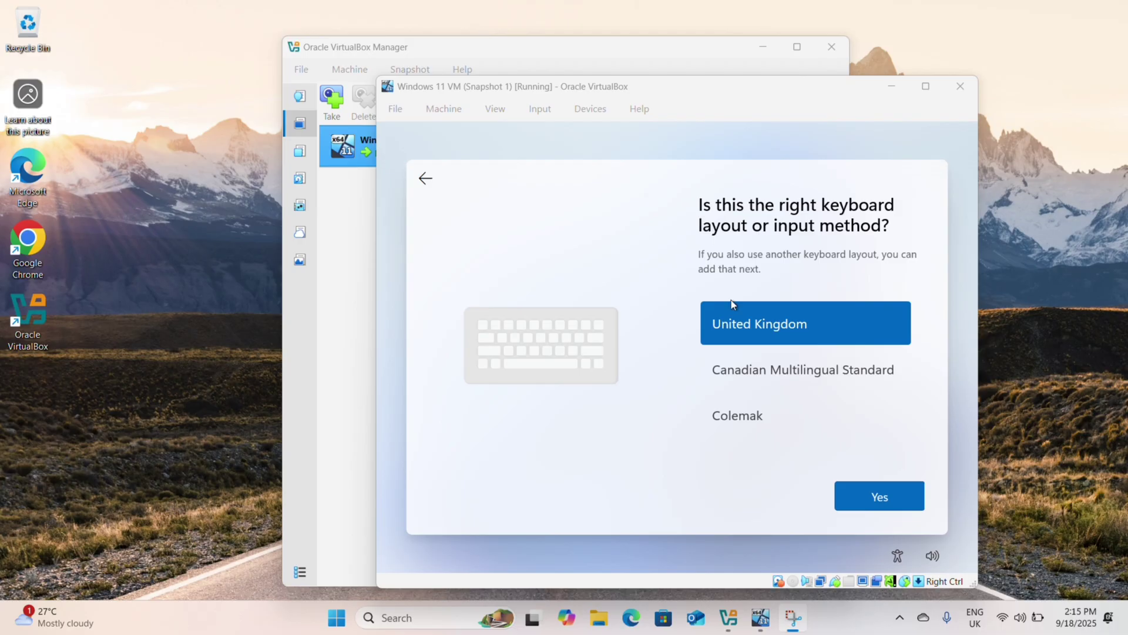
Choose the United States-International keyboard layout and skip adding a second layout.
scroll(732, 304, "up", 10)
scroll(732, 304, "up", 3)
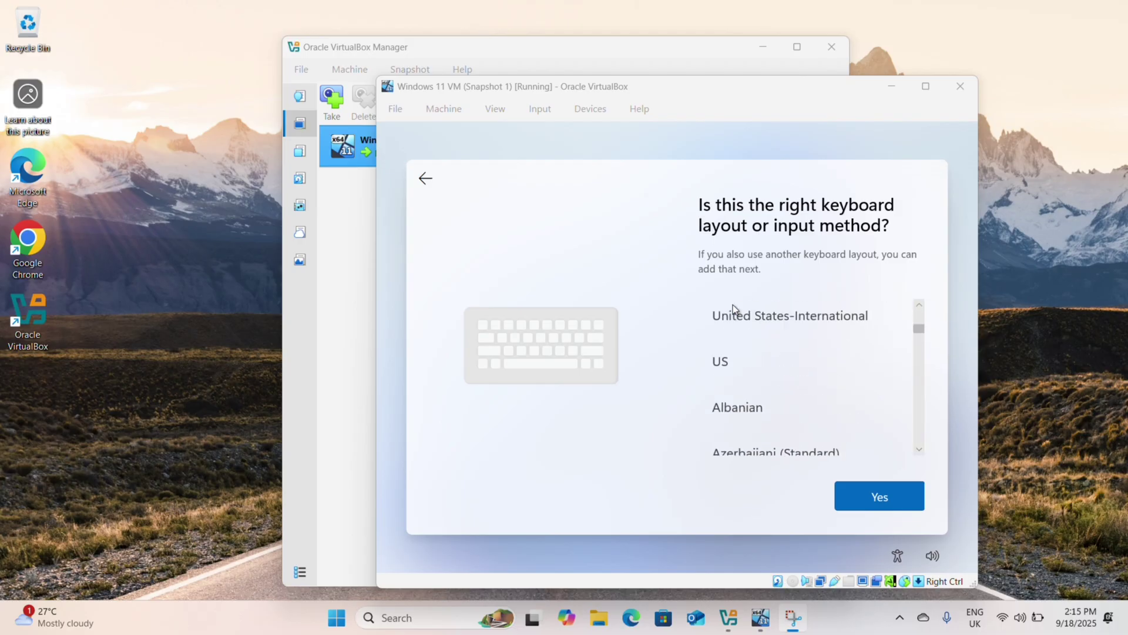
left_click(732, 305)
left_click(877, 498)
left_click(875, 499)
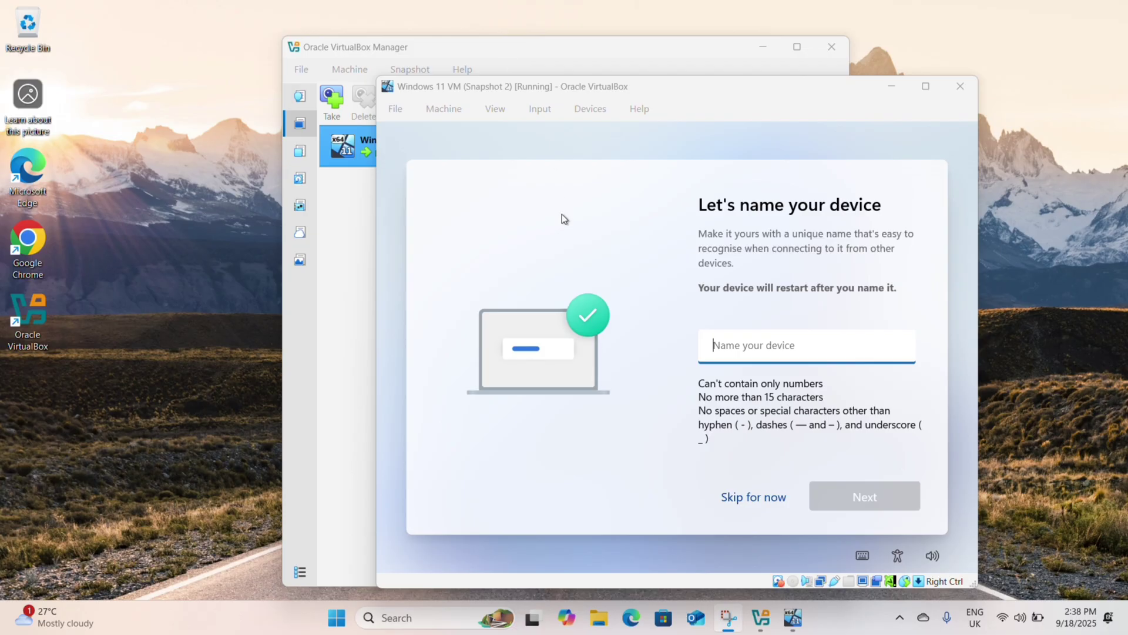
Name the device Mac369 and set it up for personal use.
left_click(630, 260)
type("Mac369")
left_click(871, 502)
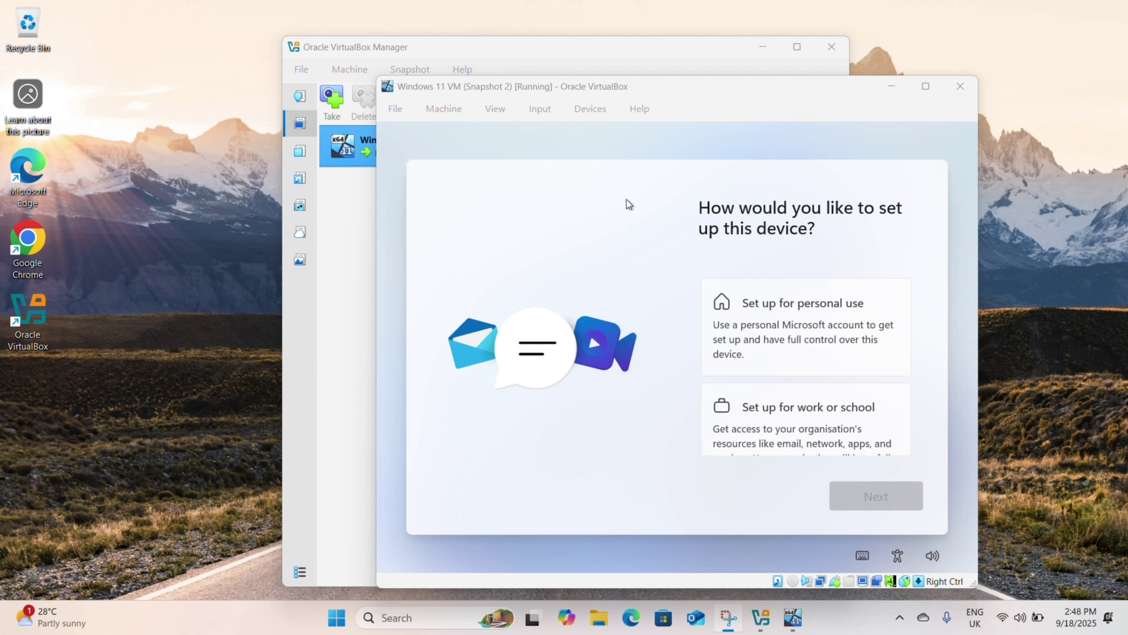
left_click(787, 306)
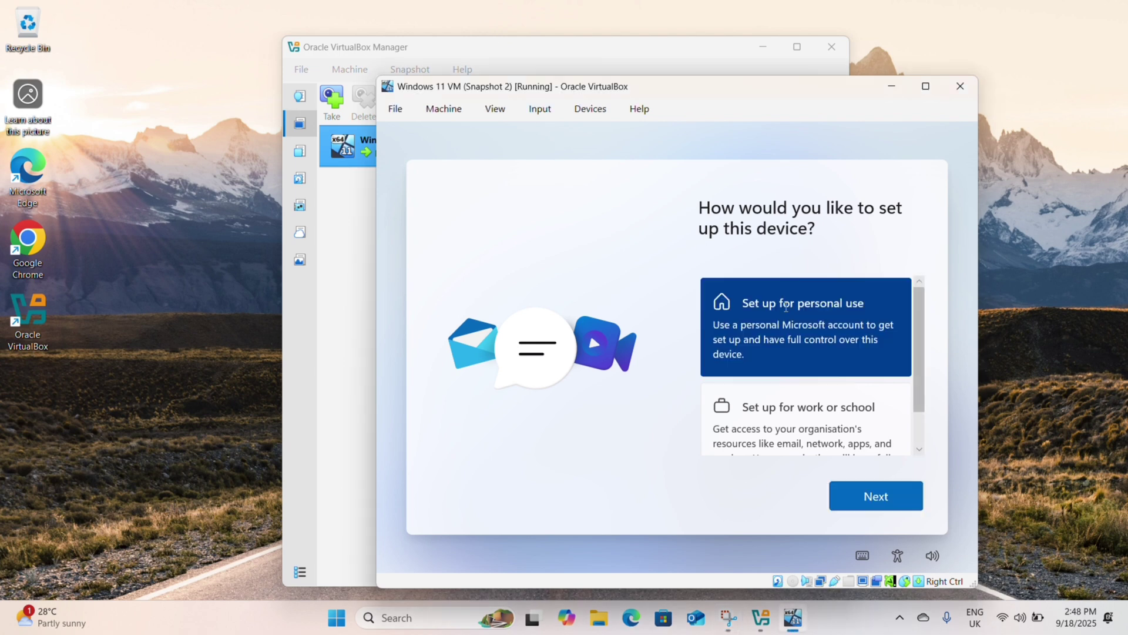
left_click(872, 493)
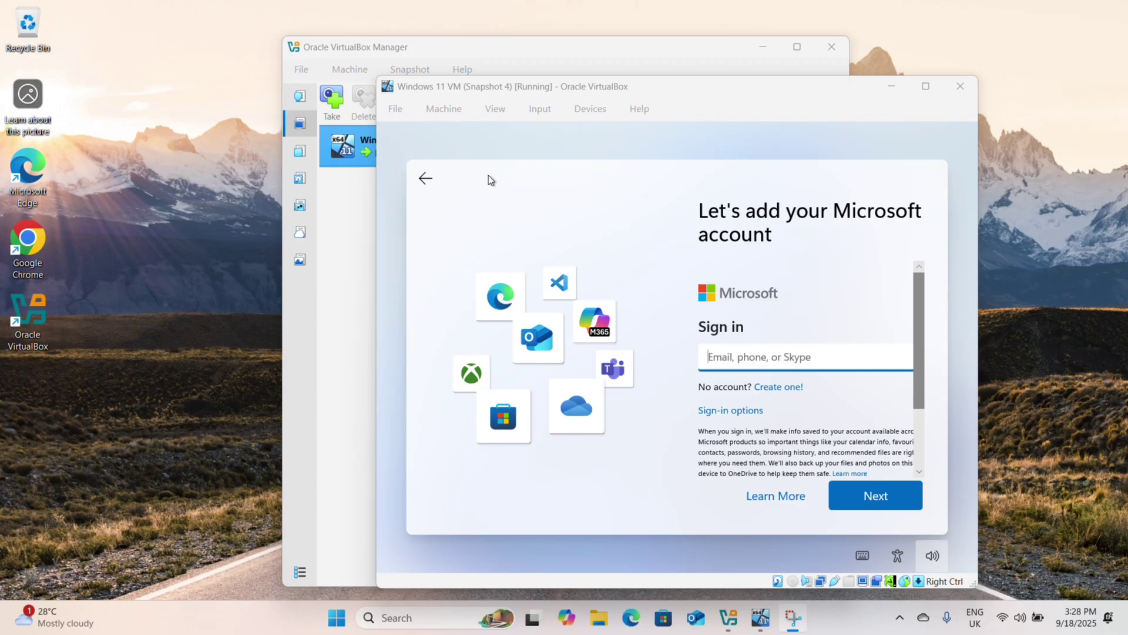
Sign in to the Microsoft account using the account e-mail and an e-mailed sign-in code.
left_click(743, 357)
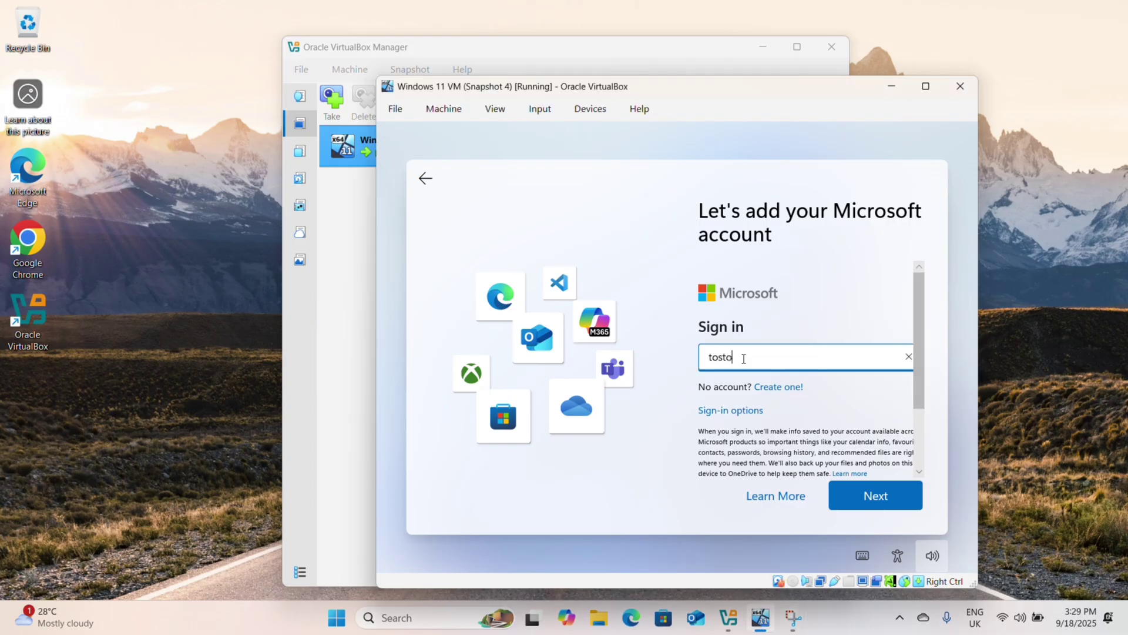
key("Return")
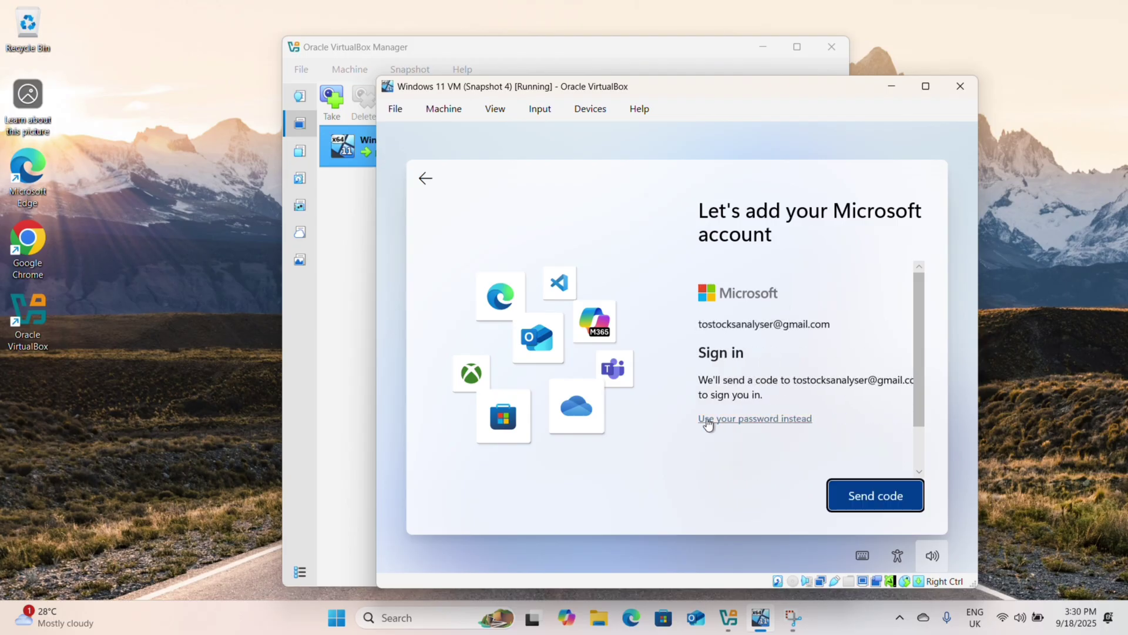
left_click(842, 489)
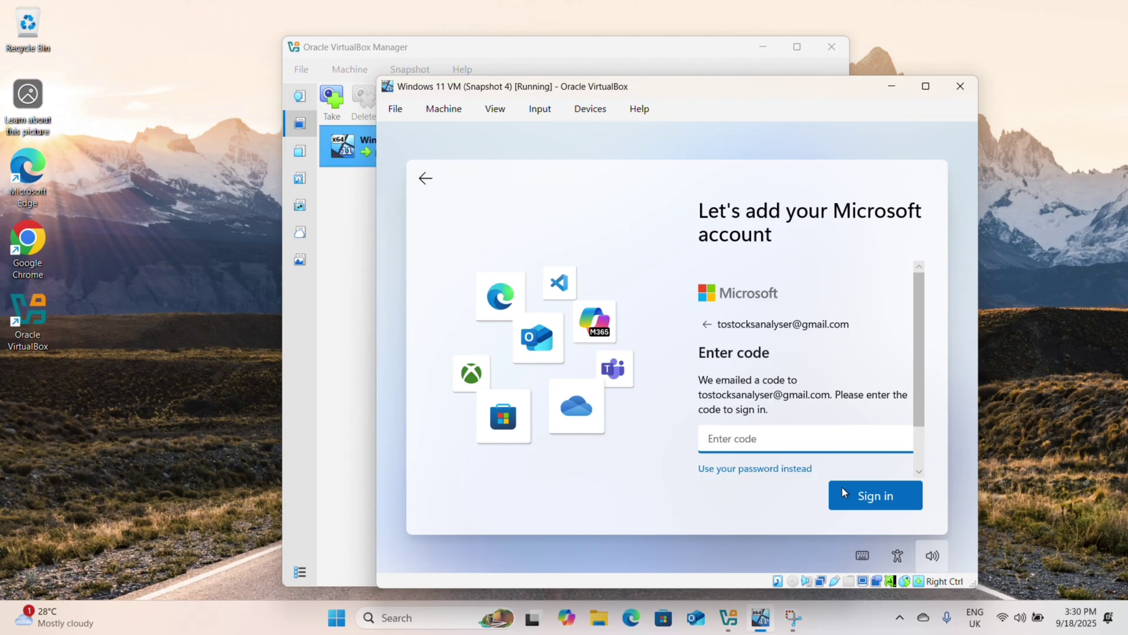
left_click(868, 506)
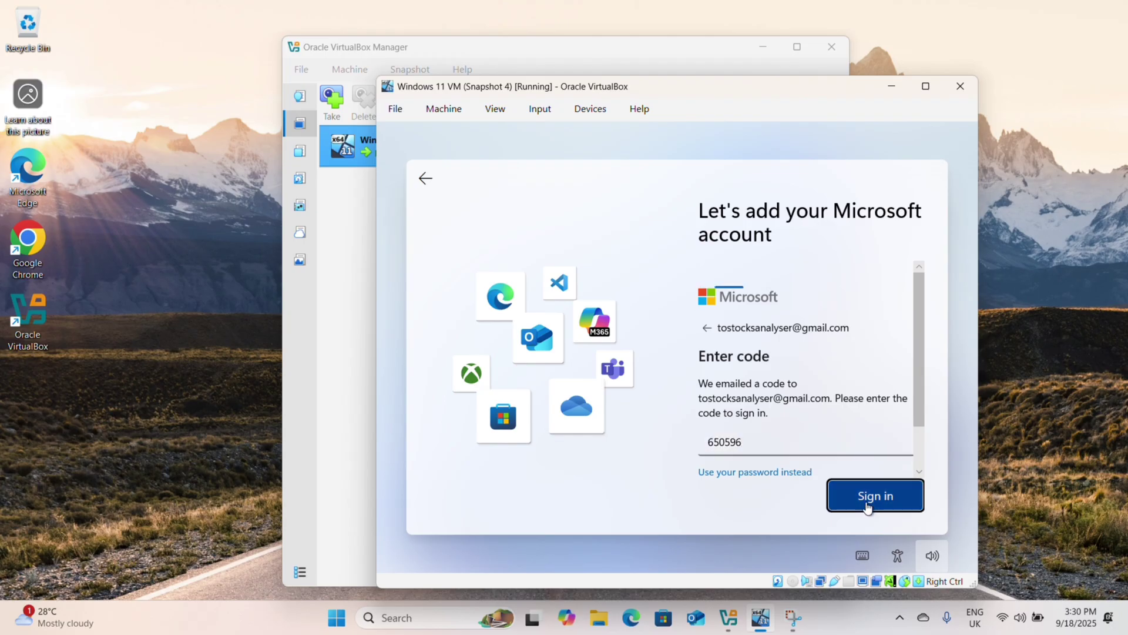
Create and confirm a sign-in PIN for the account.
left_click(868, 506)
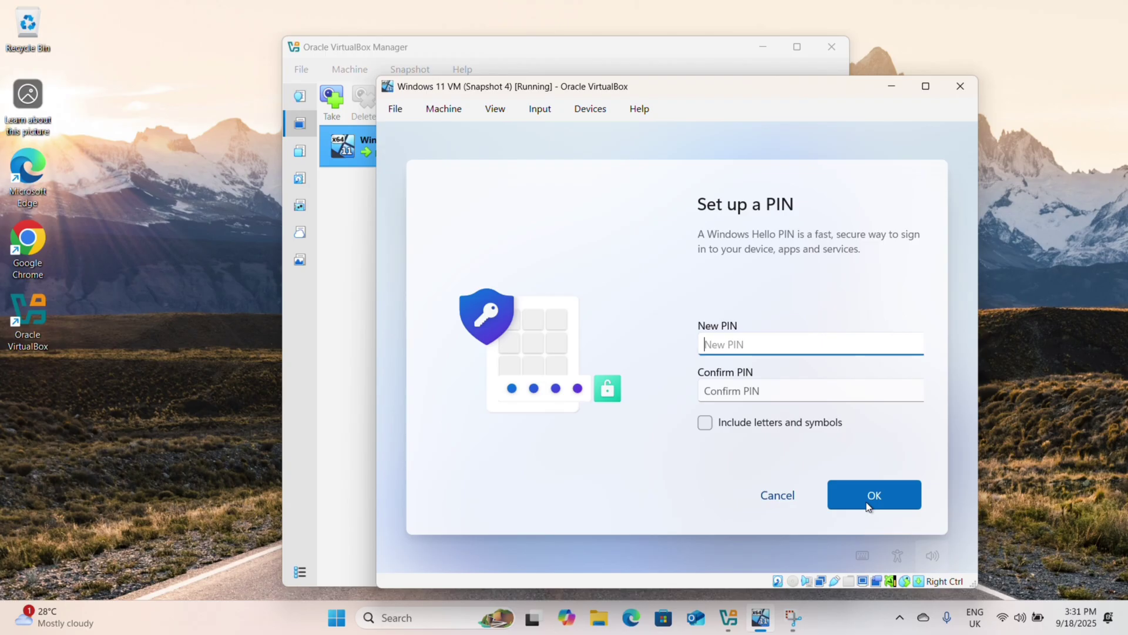
type("••••")
key("Tab")
type("••••")
left_click(867, 507)
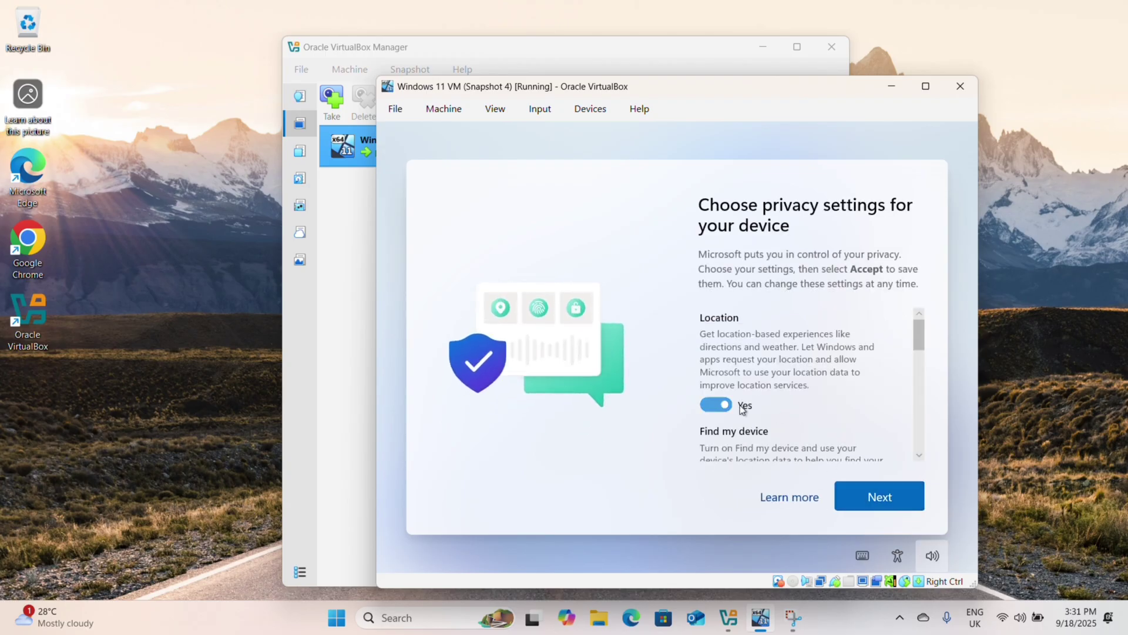
Turn off location sharing and Find my device.
left_click(721, 403)
scroll(721, 403, "down", 2)
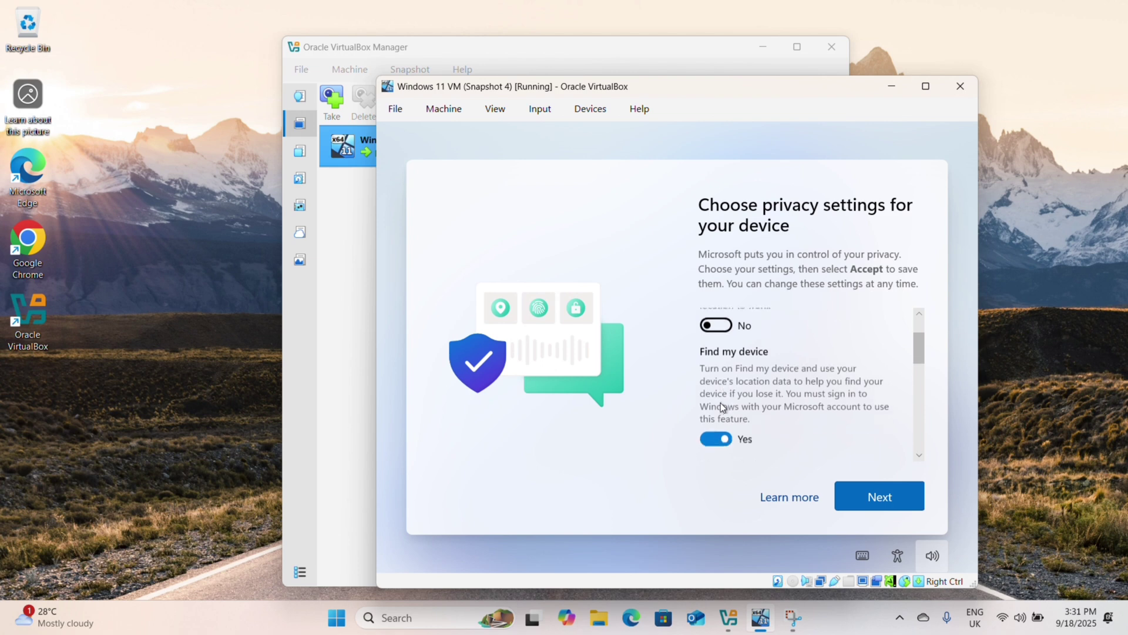
scroll(720, 403, "down", 1)
left_click(718, 396)
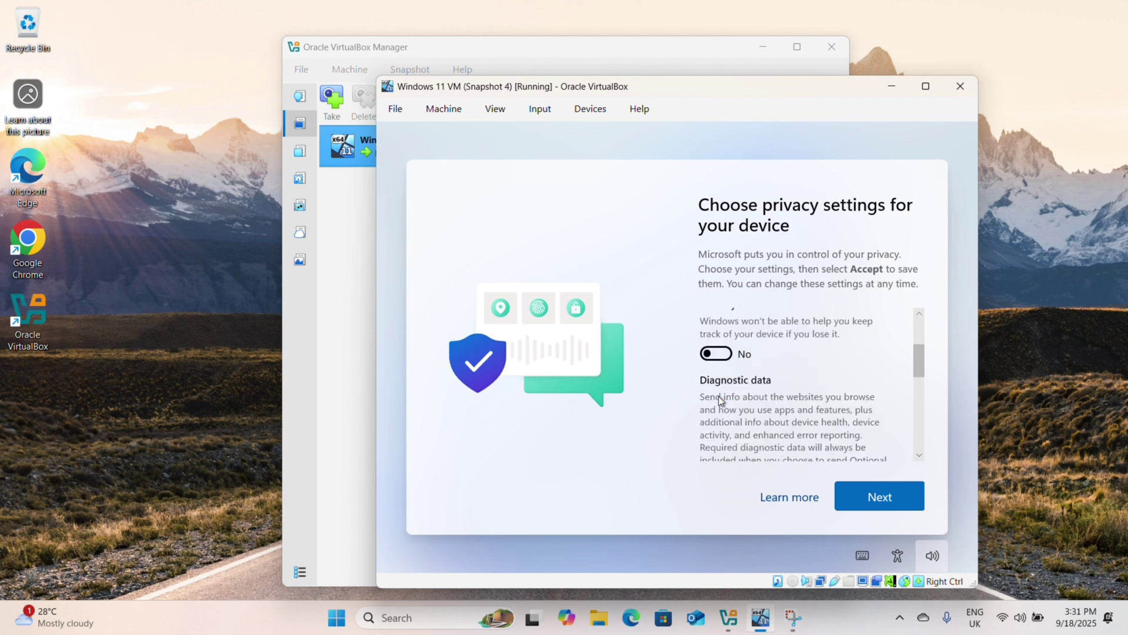
scroll(718, 396, "down", 2)
scroll(718, 396, "down", 1)
Limit diagnostic data to required, turn off inking/typing and tailored experiences, and accept.
left_click(718, 396)
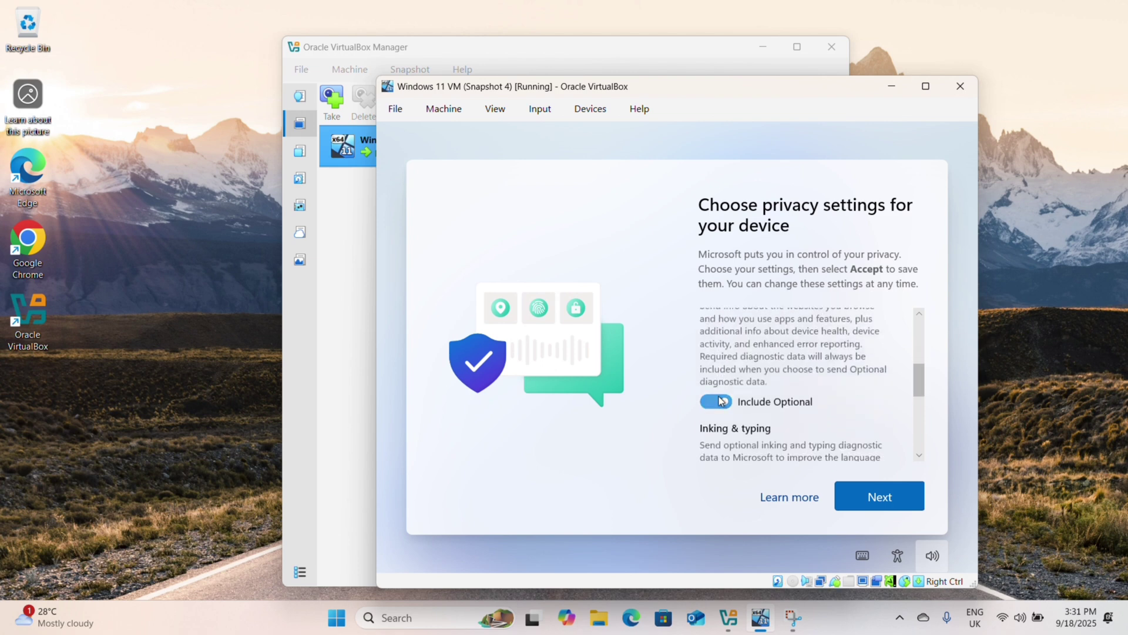
scroll(718, 396, "down", 1)
scroll(718, 396, "down", 1)
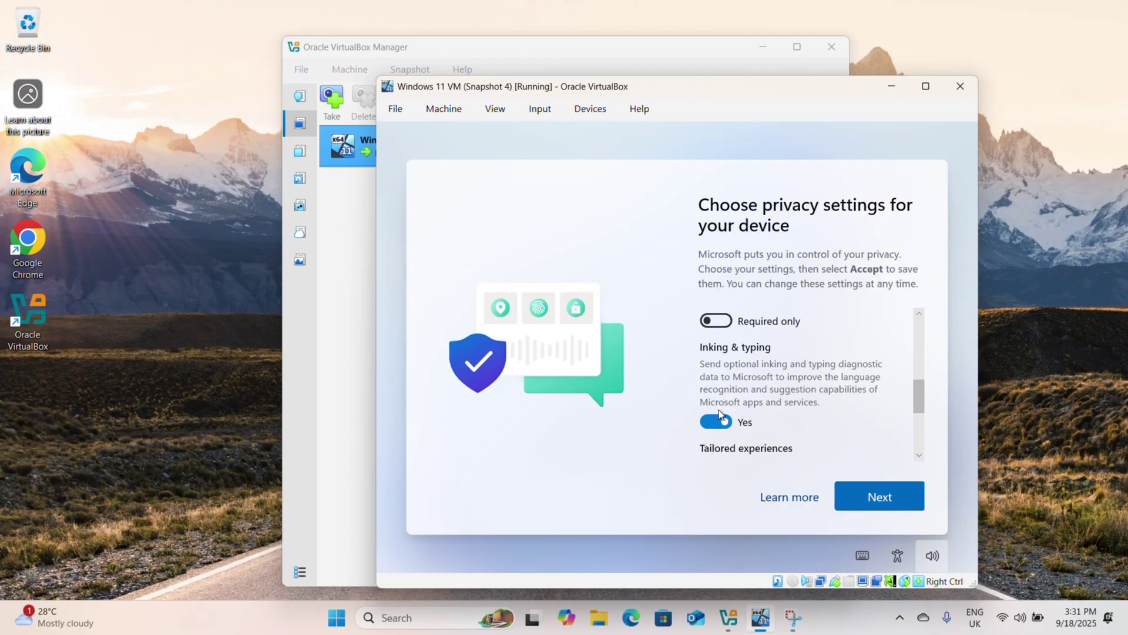
left_click(719, 420)
scroll(719, 420, "down", 2)
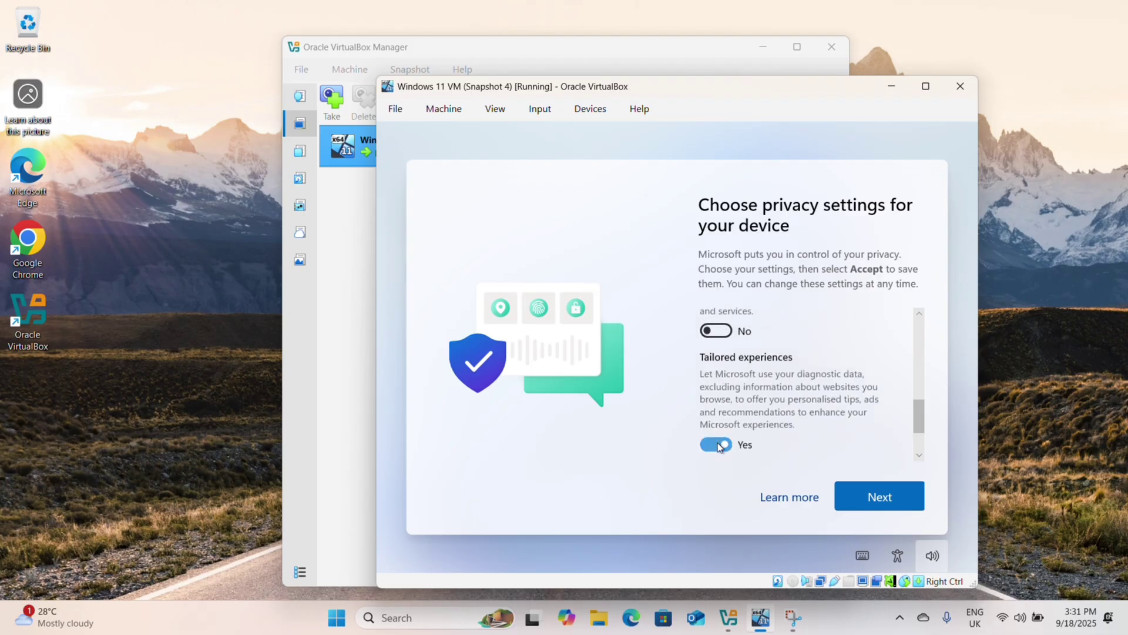
left_click(717, 443)
scroll(718, 443, "down", 2)
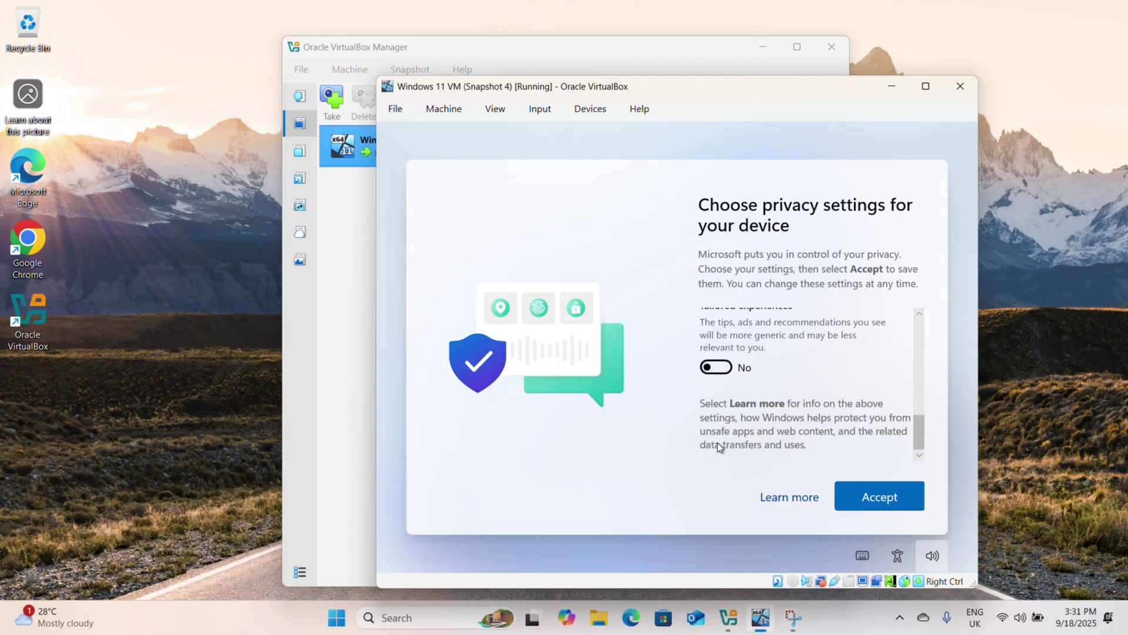
left_click(862, 509)
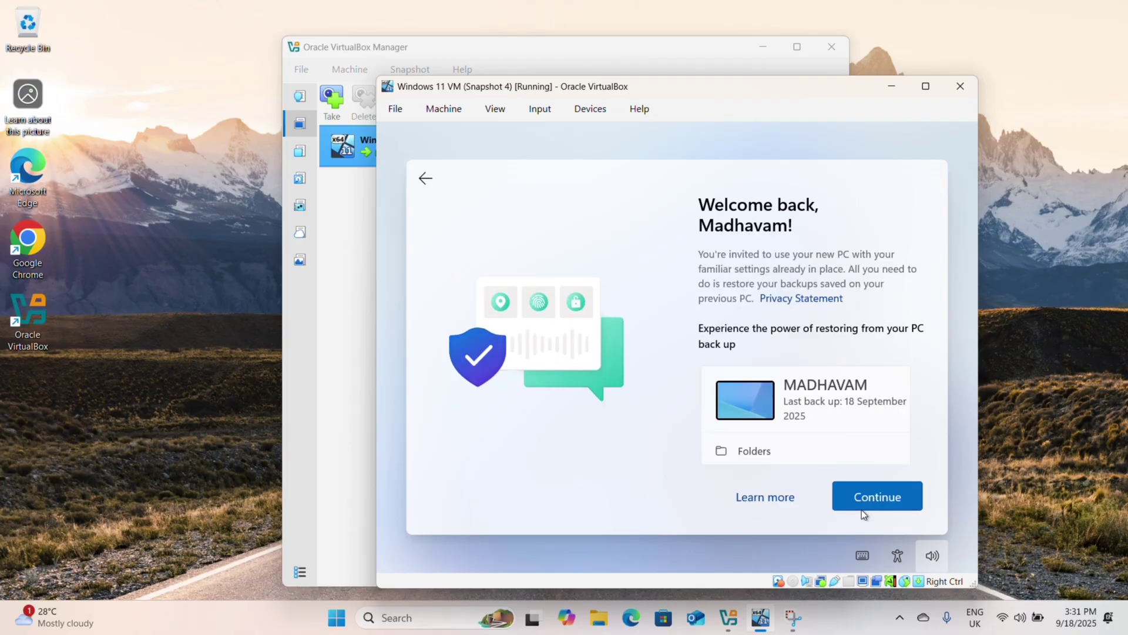
Restore from the previous PC's backup and accept the device-use preferences.
left_click(861, 509)
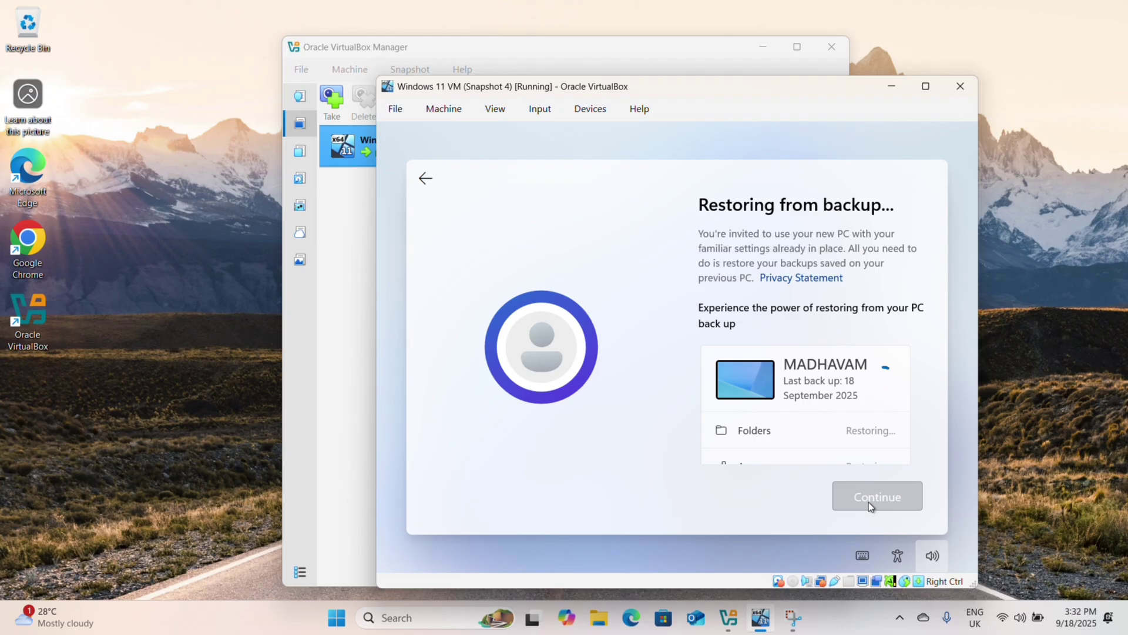
scroll(795, 359, "down", 5)
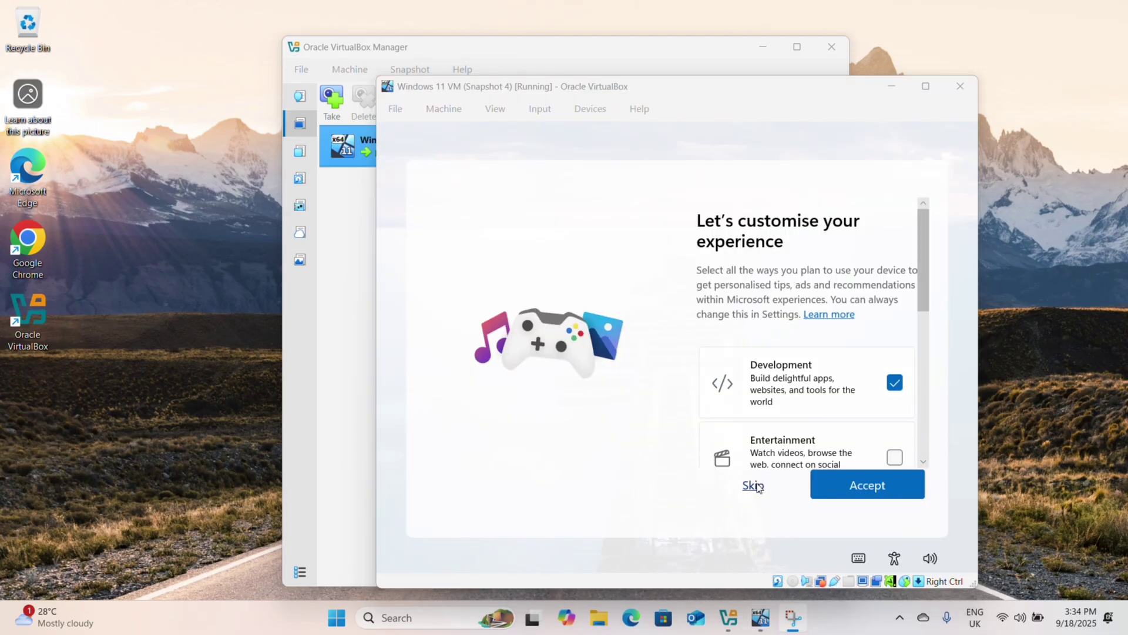
left_click(754, 486)
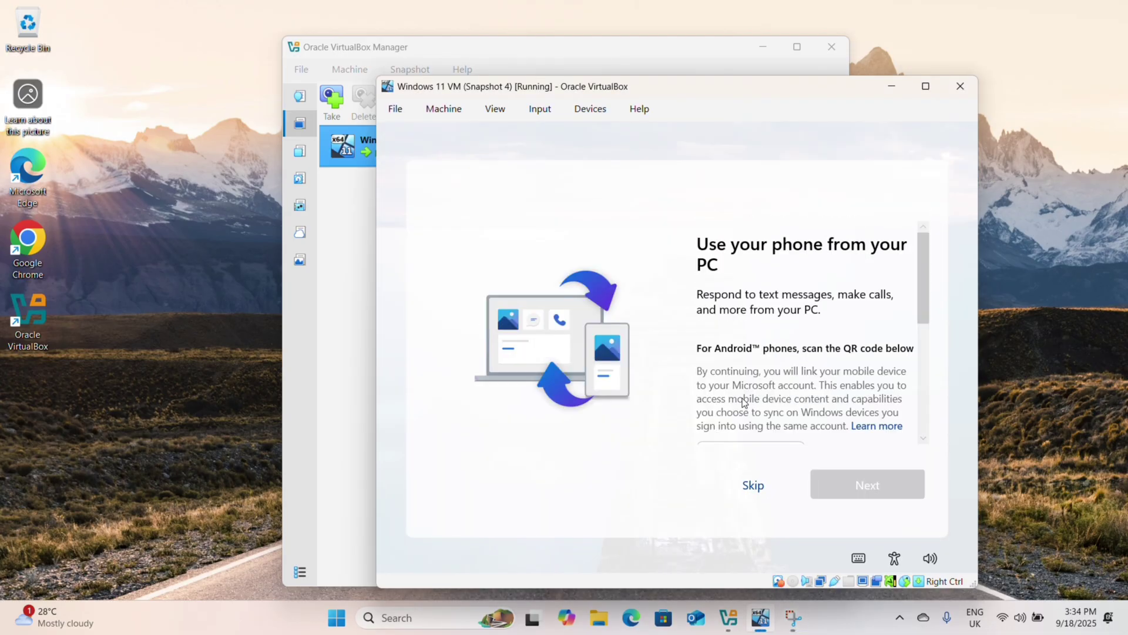
Skip phone linking, photo backup and browsing-data import, and decline both Microsoft 365 offers.
left_click(754, 485)
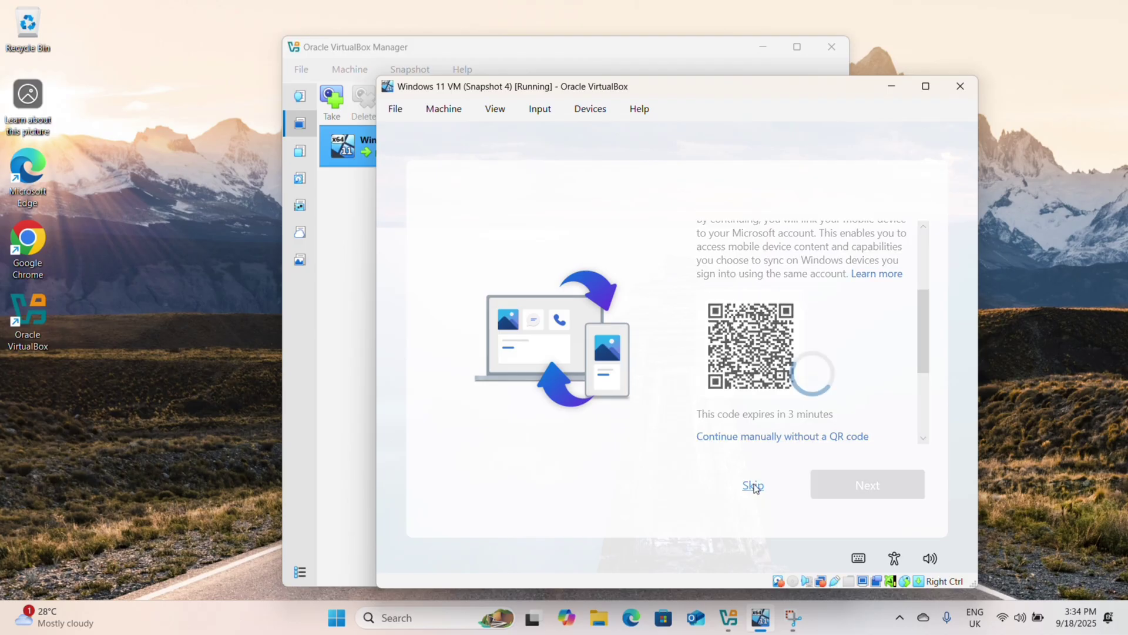
left_click(754, 484)
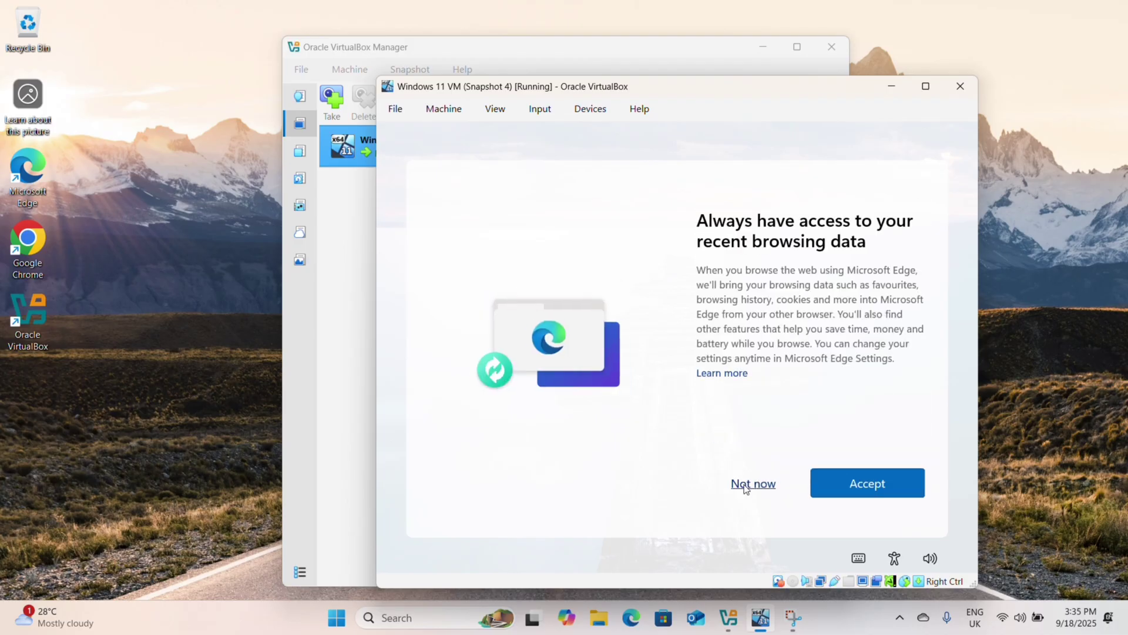
left_click(748, 485)
left_click(732, 461)
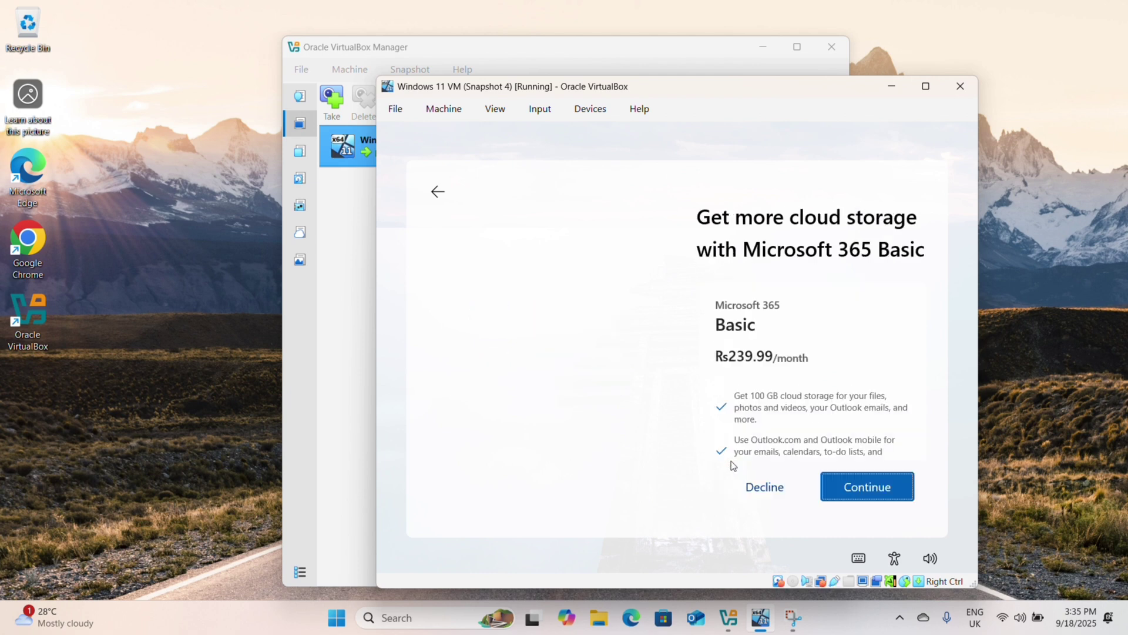
left_click(748, 485)
scroll(734, 366, "down", 5)
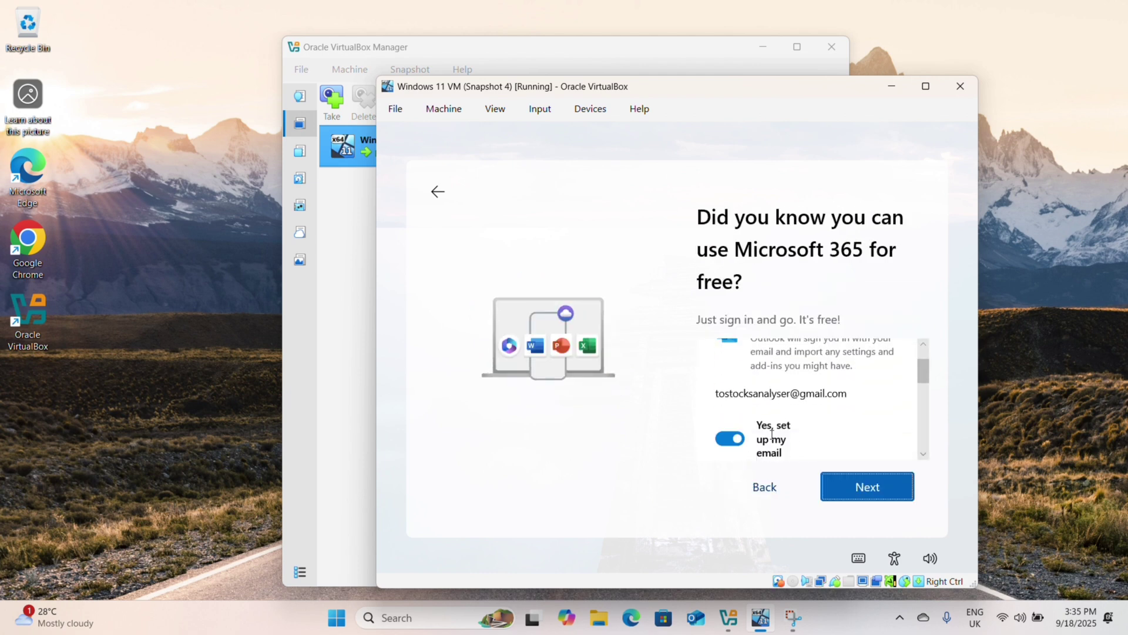
left_click(849, 481)
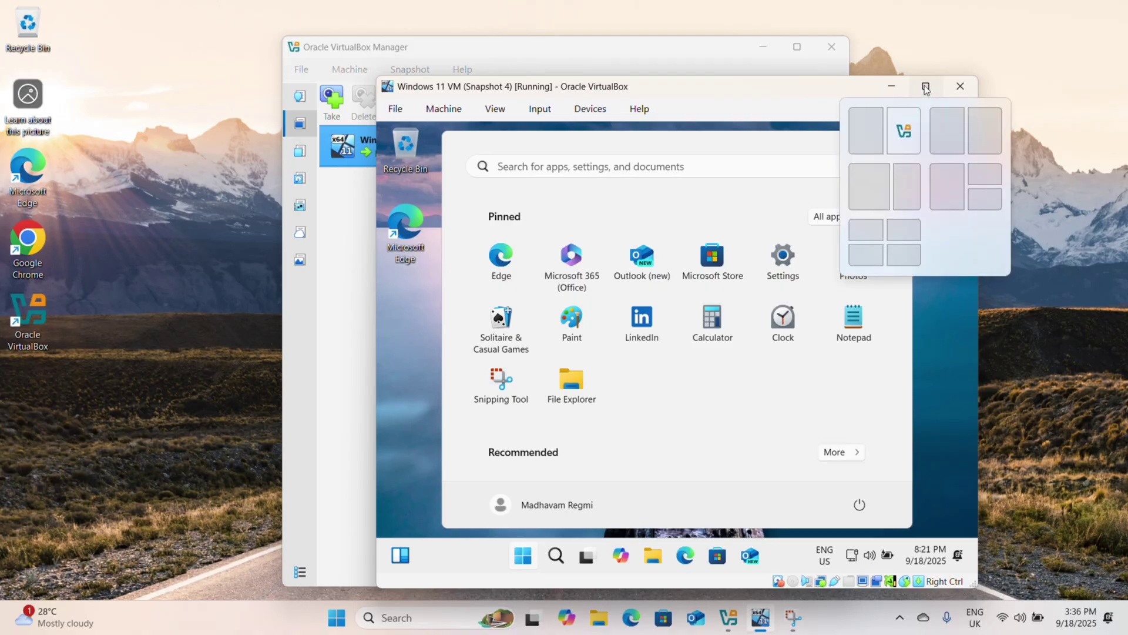
Maximize and restore the VM window, minimize VirtualBox Manager, move the VM window up-left, and open Devices.
left_click(926, 88)
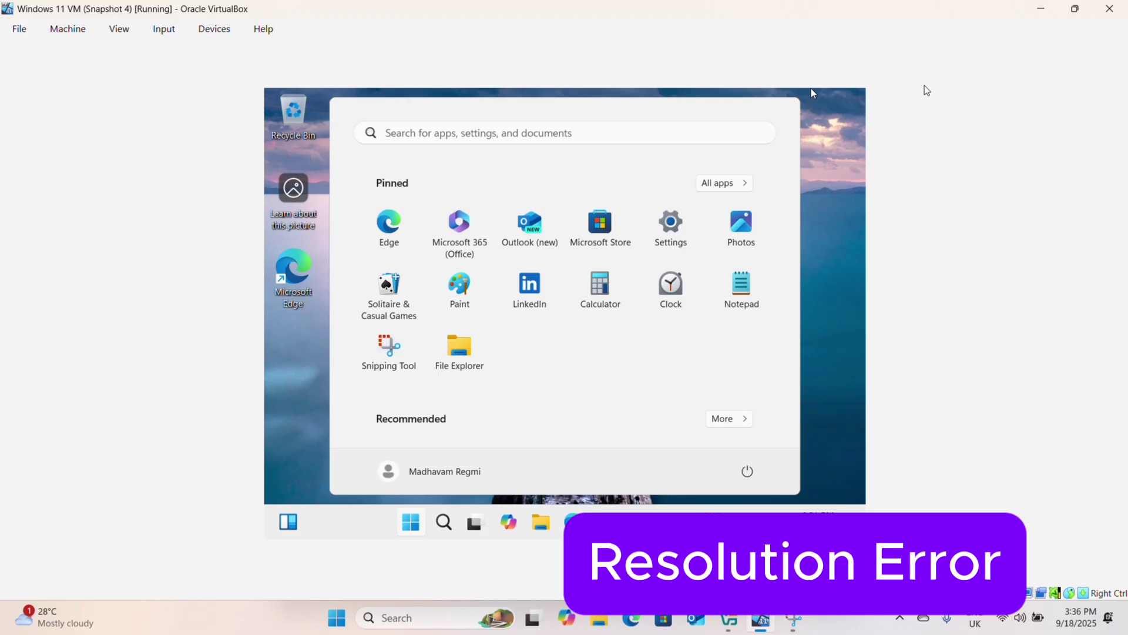
left_click(1085, 9)
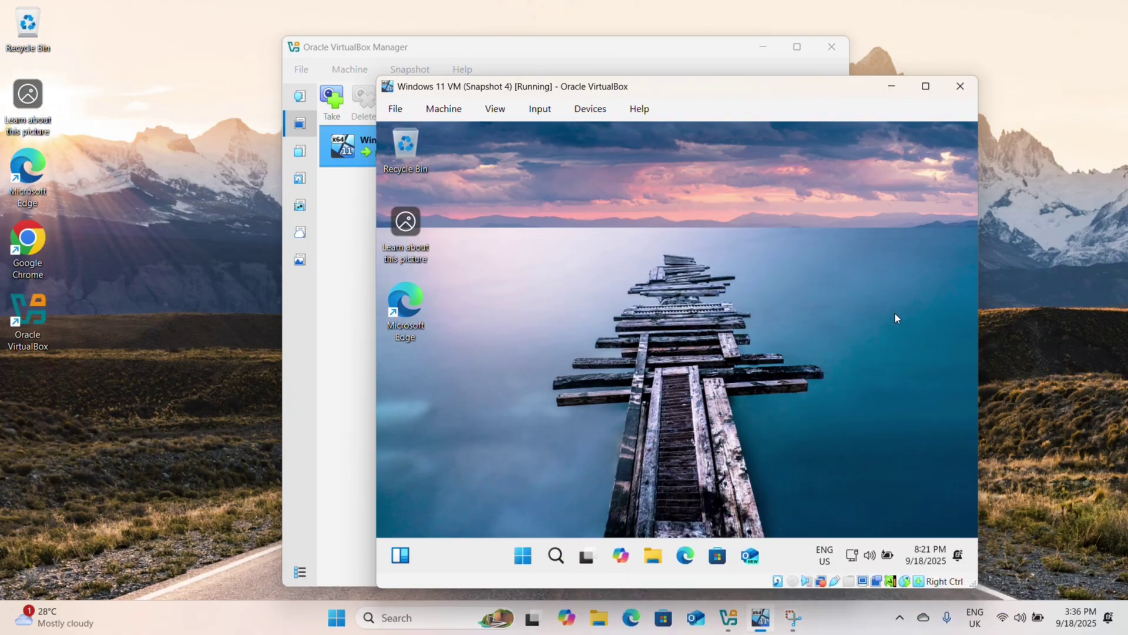
left_click(763, 46)
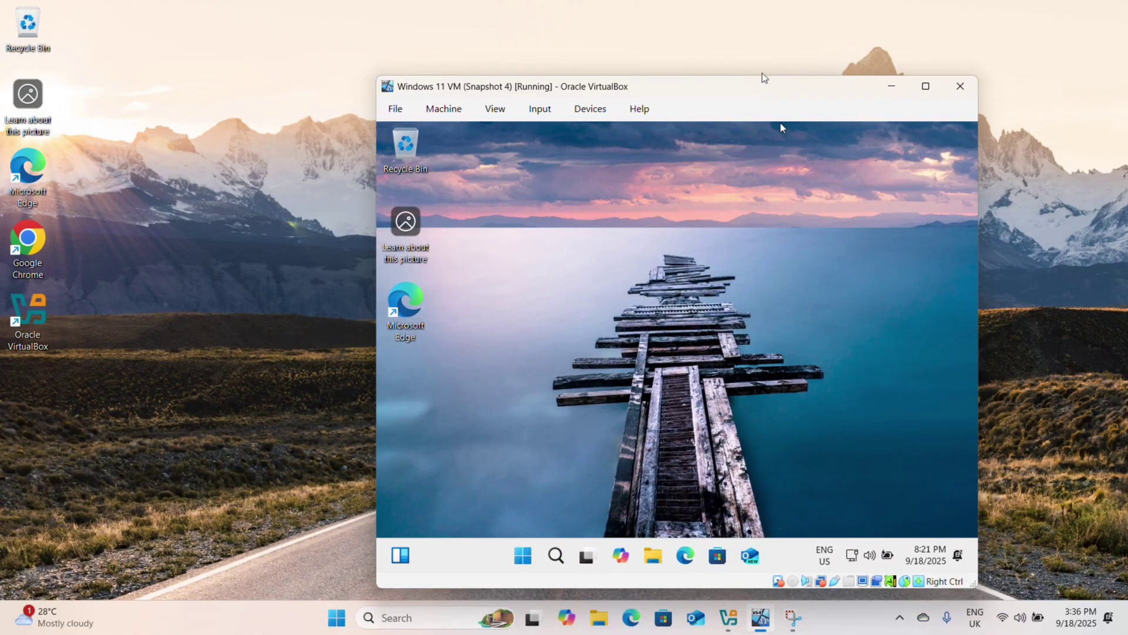
left_click_drag(755, 87, 685, 74)
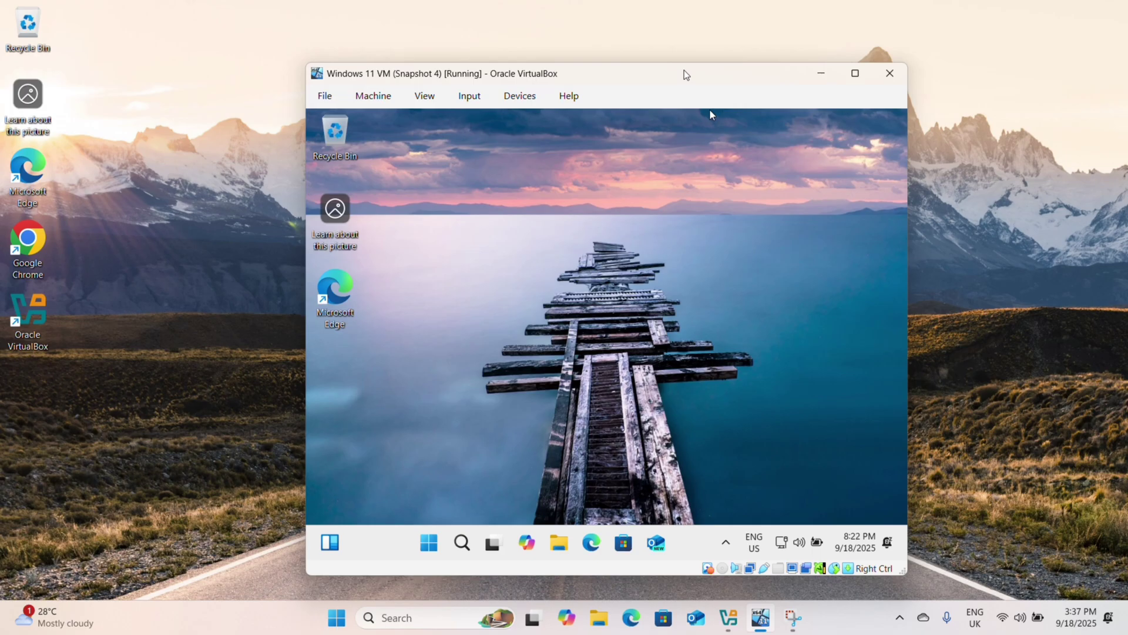
left_click(520, 95)
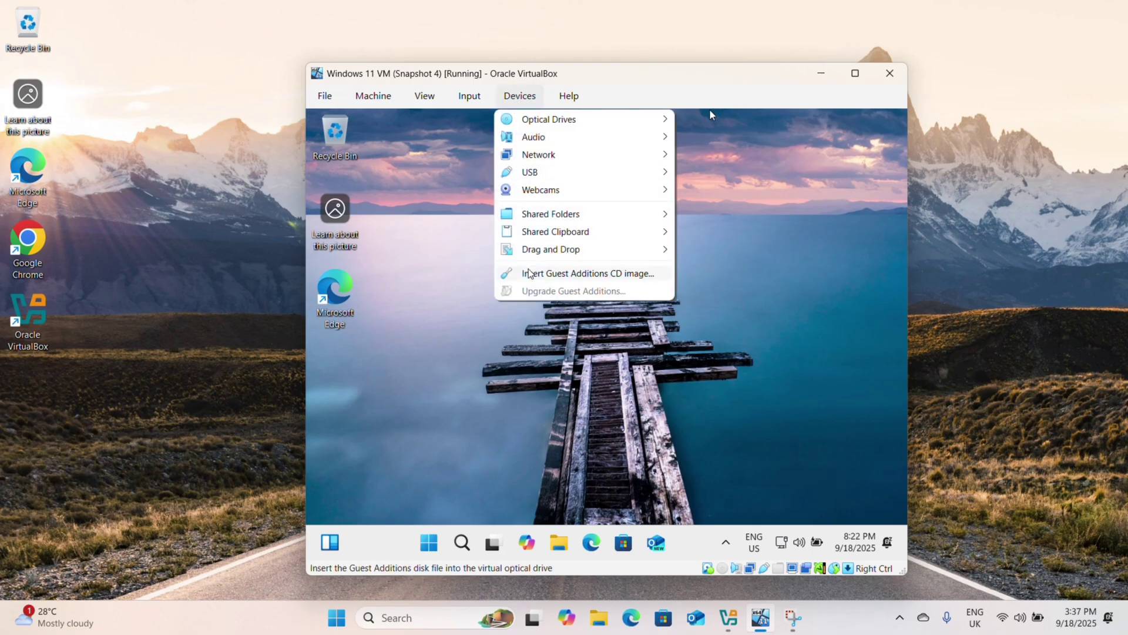
Insert the Guest Additions CD image and open its CD drive from This PC in File Explorer.
left_click(529, 274)
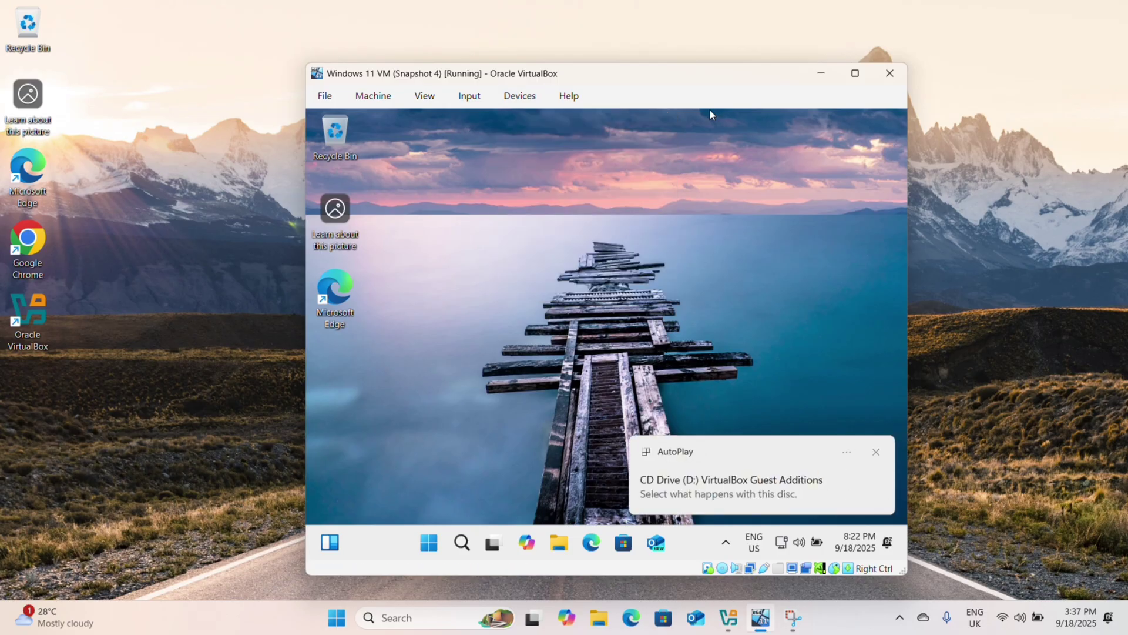
key("super+e")
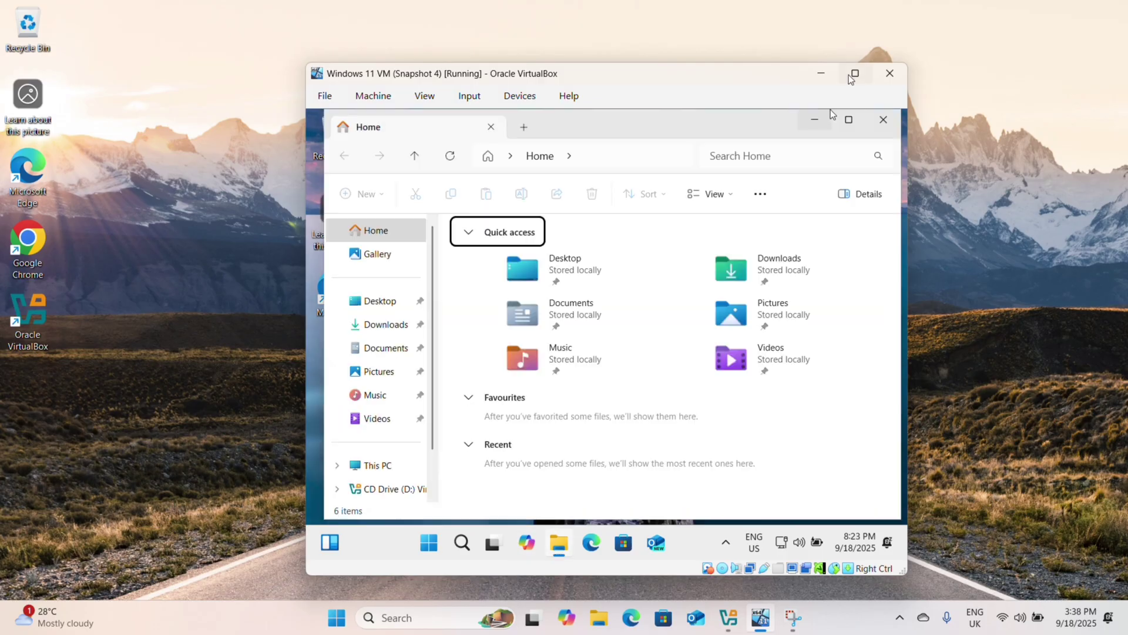
left_click(849, 75)
left_click(336, 444)
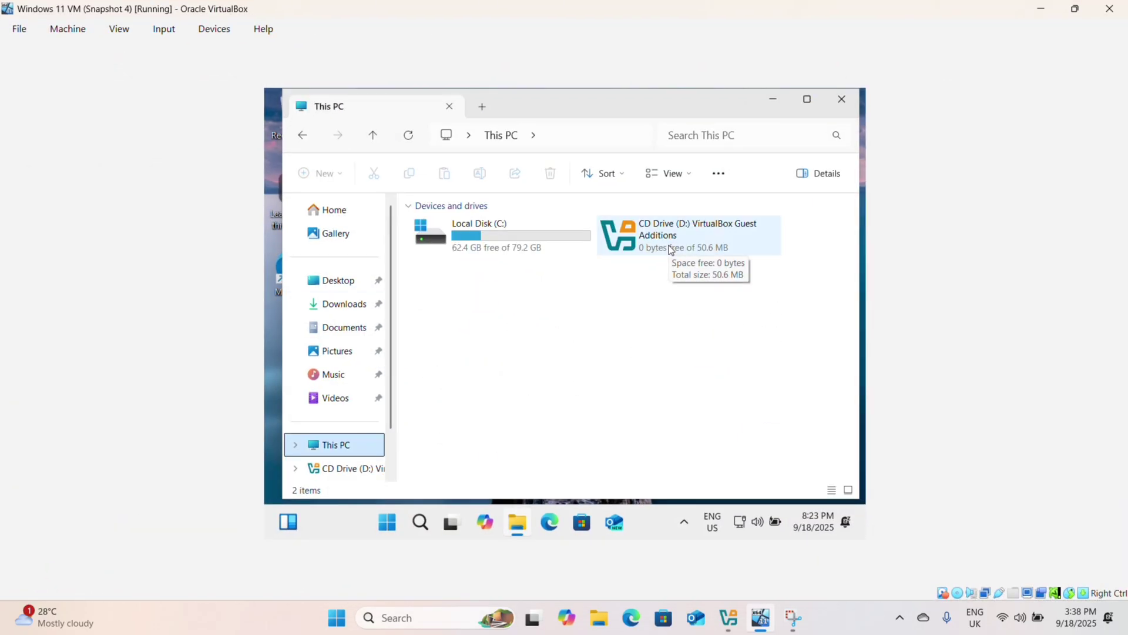
double_click(668, 247)
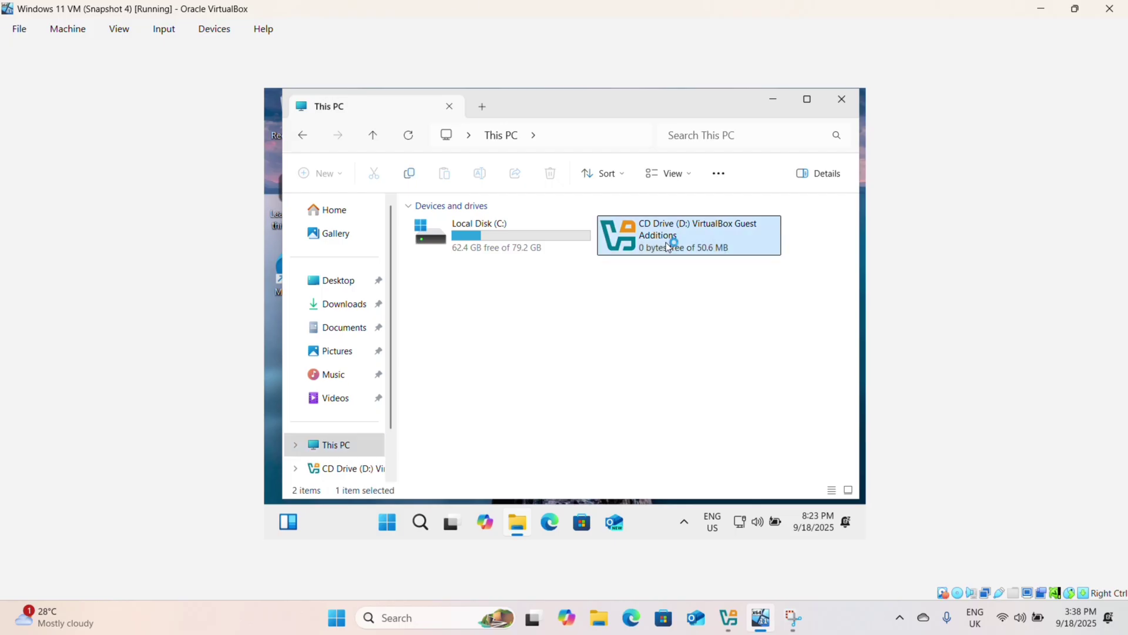
Open the CD drive's contents and launch the VBoxWindowsAdditions installer.
right_click(629, 238)
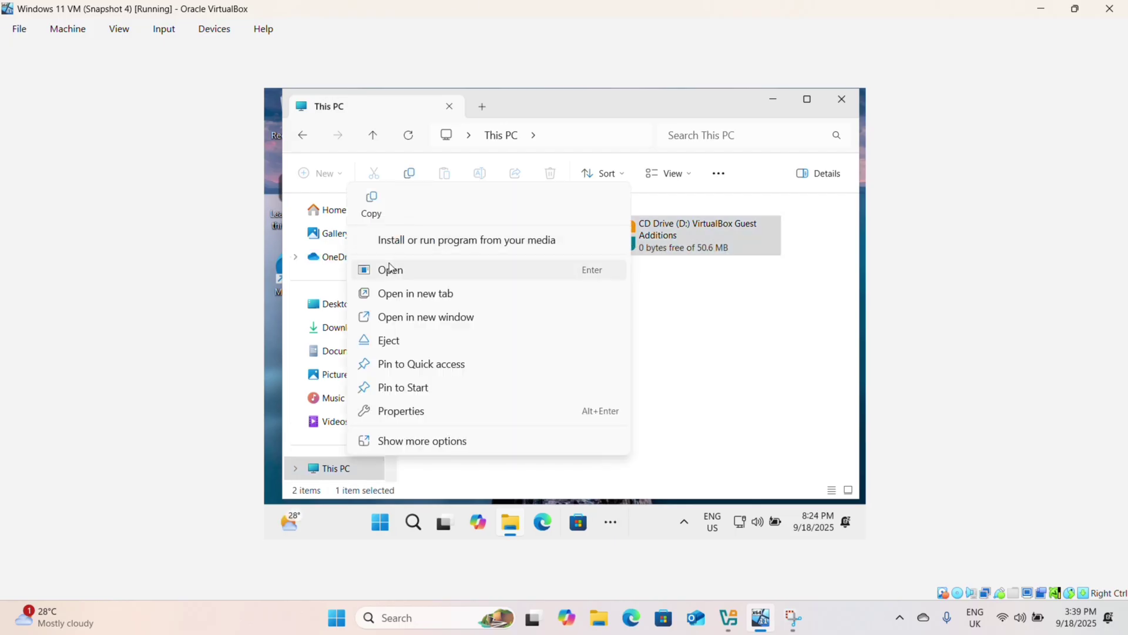
left_click(389, 264)
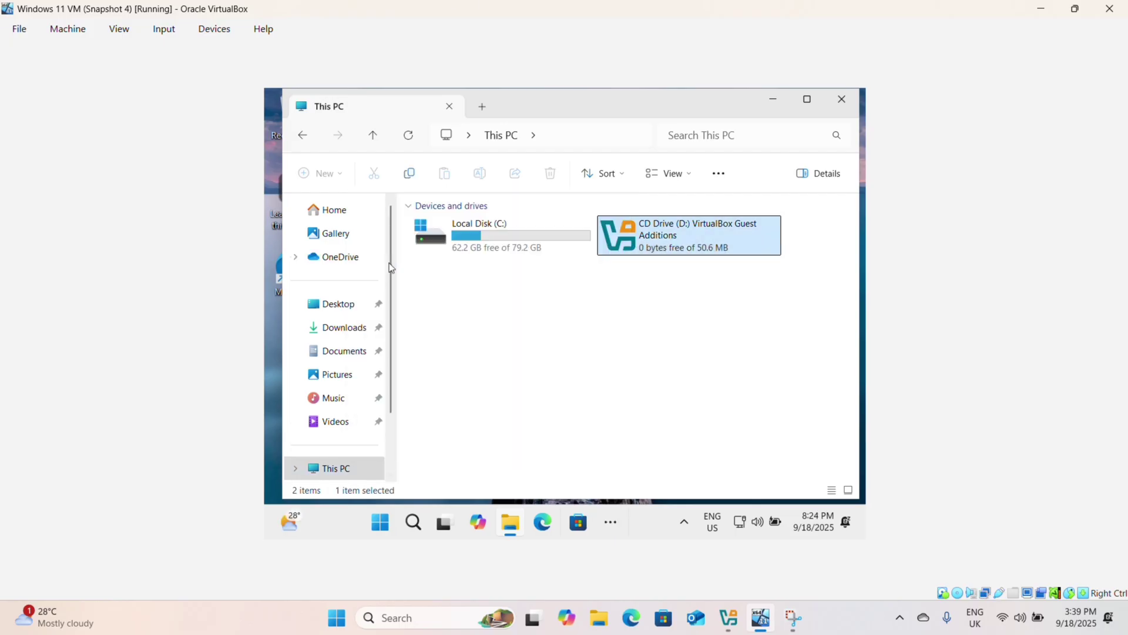
scroll(436, 459, "down", 1)
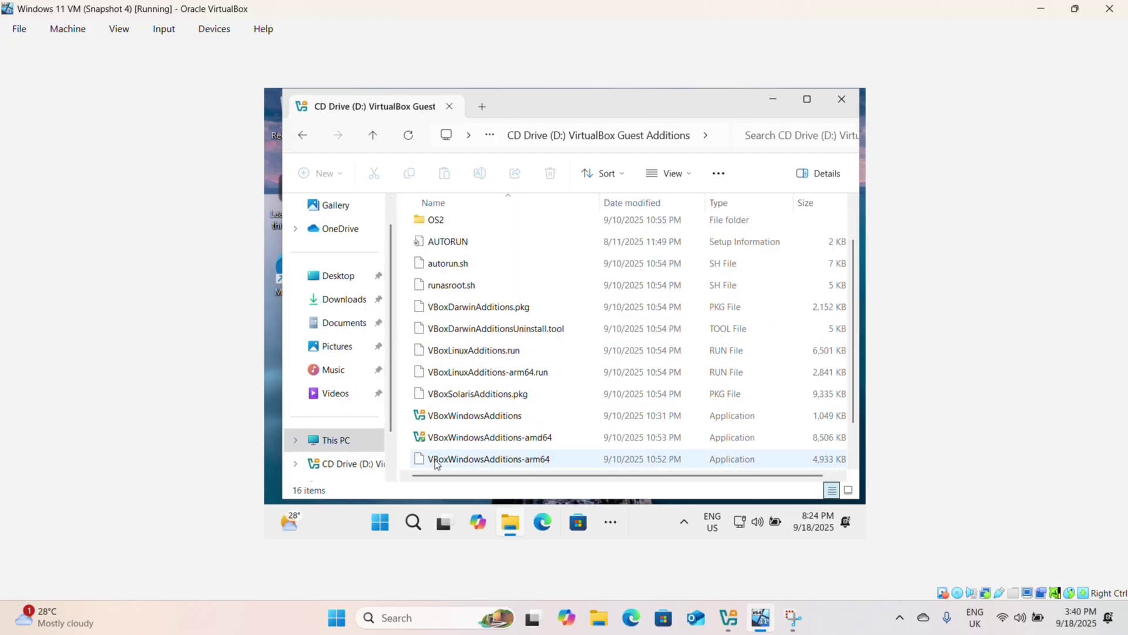
left_click(437, 419)
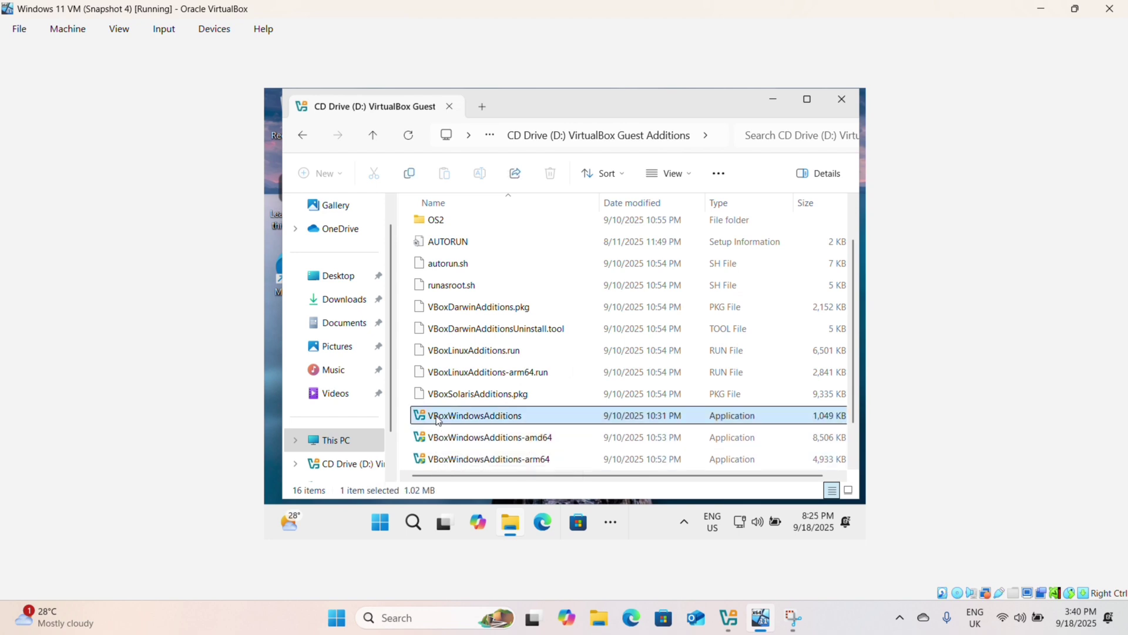
double_click(436, 417)
Approve UAC, install Guest Additions 7.2.2 to the default location, reboot now, and enter the PIN.
left_click(503, 425)
left_click(1072, 8)
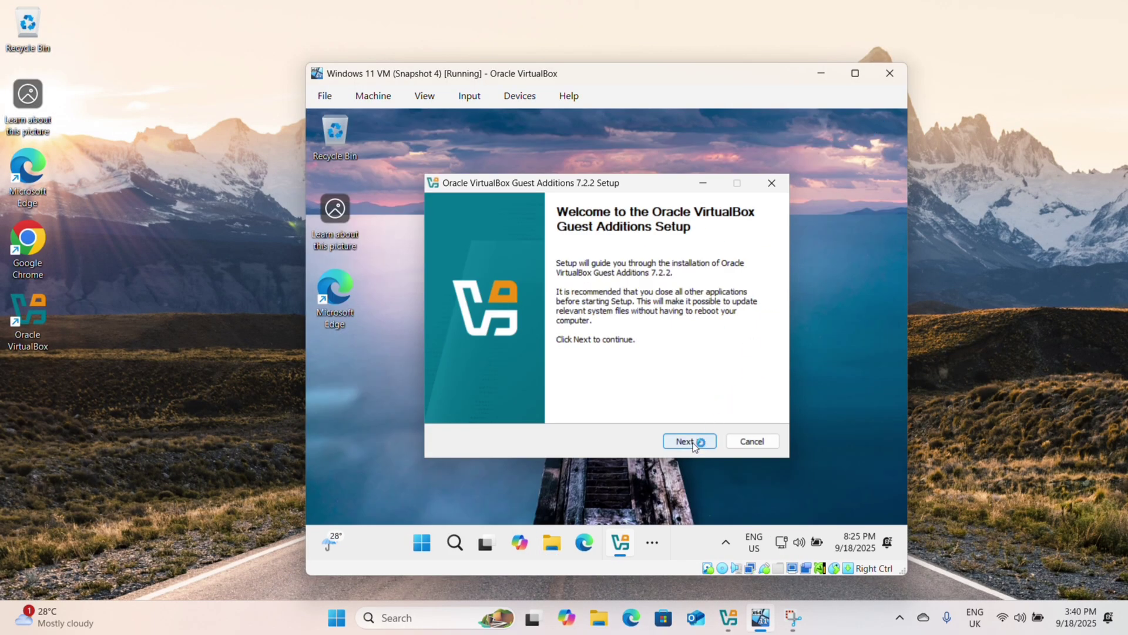
left_click(693, 442)
left_click(680, 442)
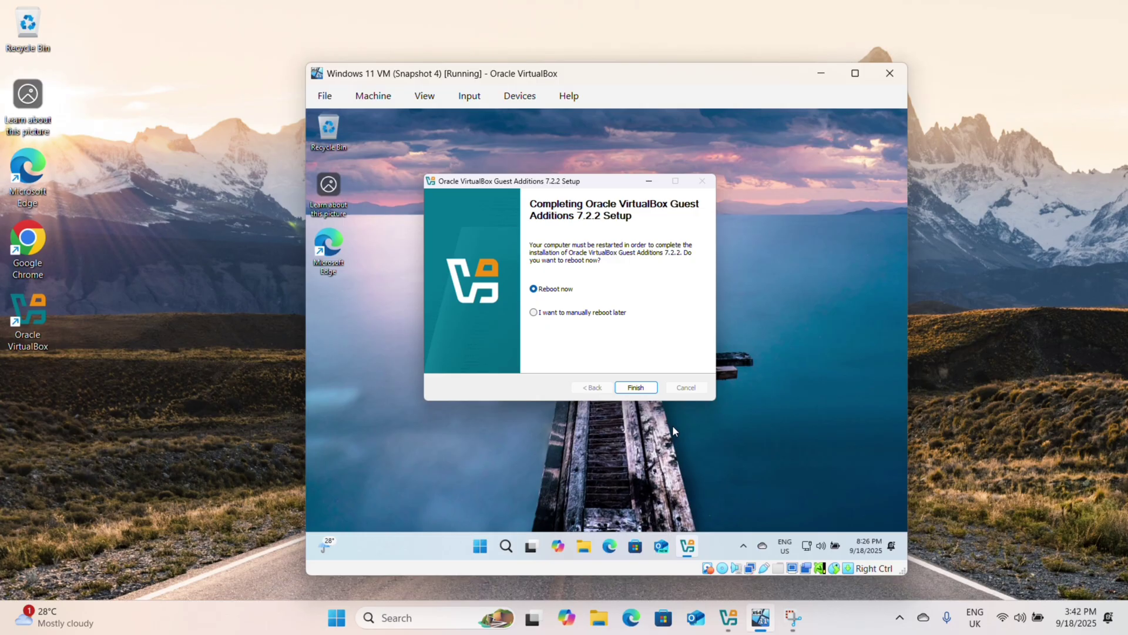
left_click(636, 388)
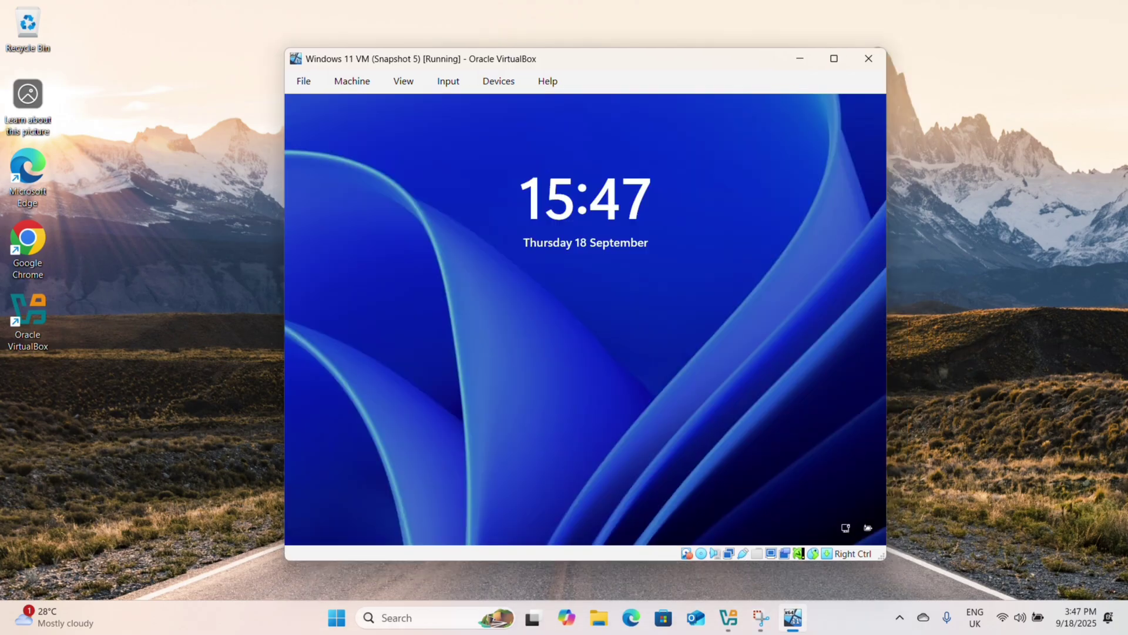
left_click(625, 271)
type("••••")
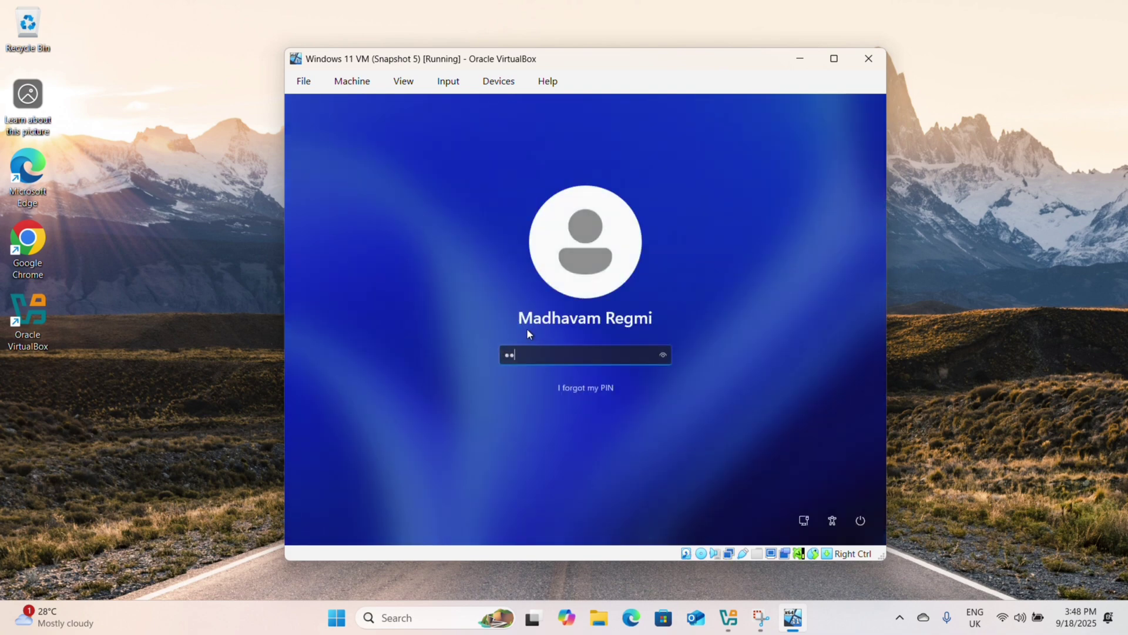